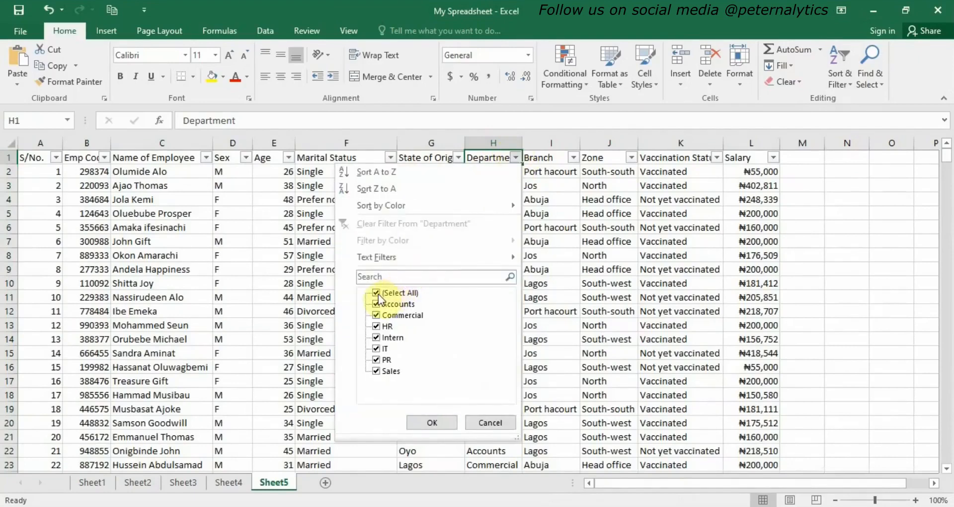
- Filter the Department column to show only the Sales records
{"action": "left_click", "coordinate": [378, 294]}
{"action": "left_click", "coordinate": [376, 371]}
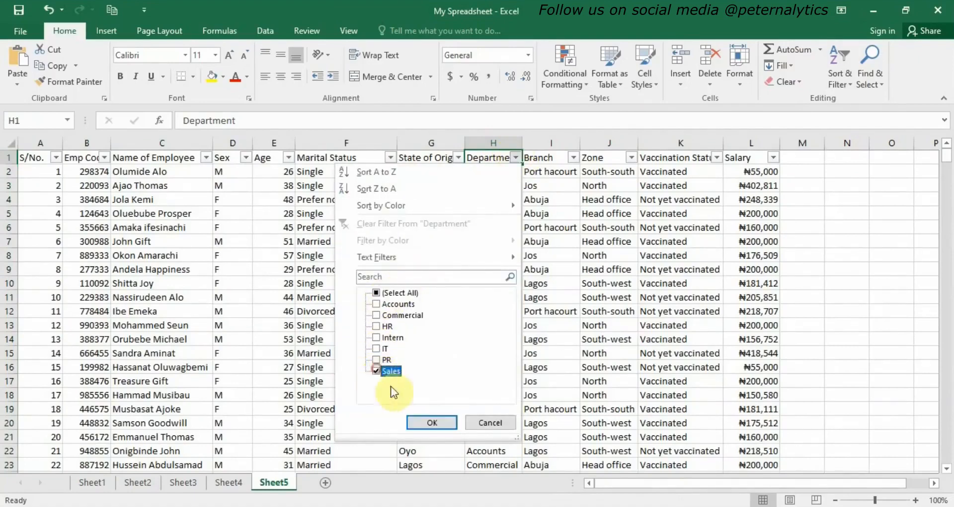
{"action": "left_click", "coordinate": [428, 423]}
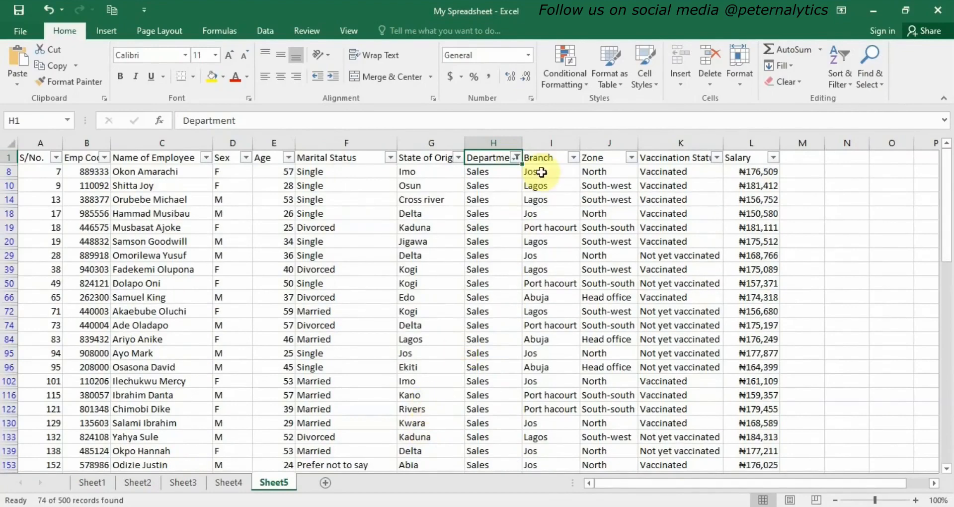
- Review the filtered records from first to last and check how many entries the Department column holds
{"action": "scroll", "coordinate": [492, 266], "scroll_direction": "down", "scroll_amount": 7}
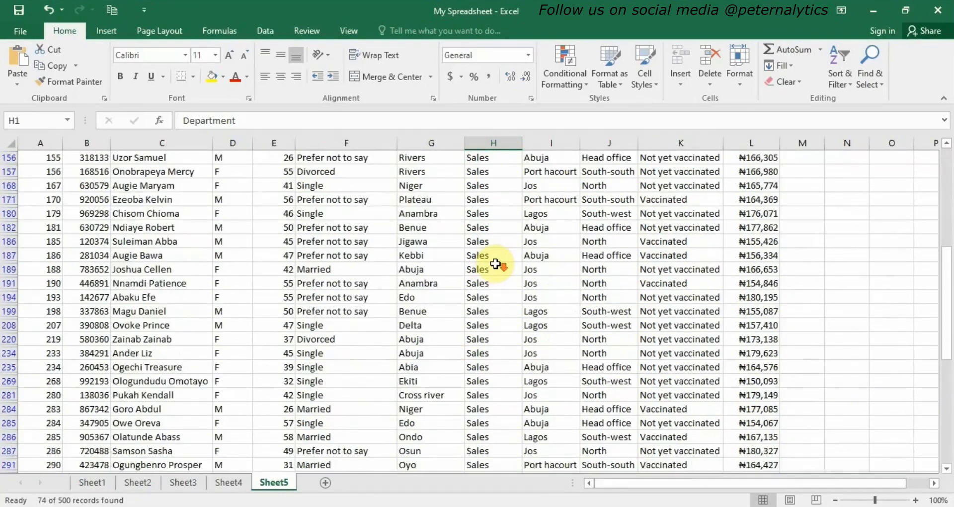
{"action": "scroll", "coordinate": [495, 263], "scroll_direction": "down", "scroll_amount": 5}
{"action": "scroll", "coordinate": [496, 263], "scroll_direction": "up", "scroll_amount": 1}
{"action": "scroll", "coordinate": [495, 260], "scroll_direction": "down", "scroll_amount": 3}
{"action": "scroll", "coordinate": [495, 259], "scroll_direction": "down", "scroll_amount": 4}
{"action": "scroll", "coordinate": [495, 257], "scroll_direction": "up", "scroll_amount": 6}
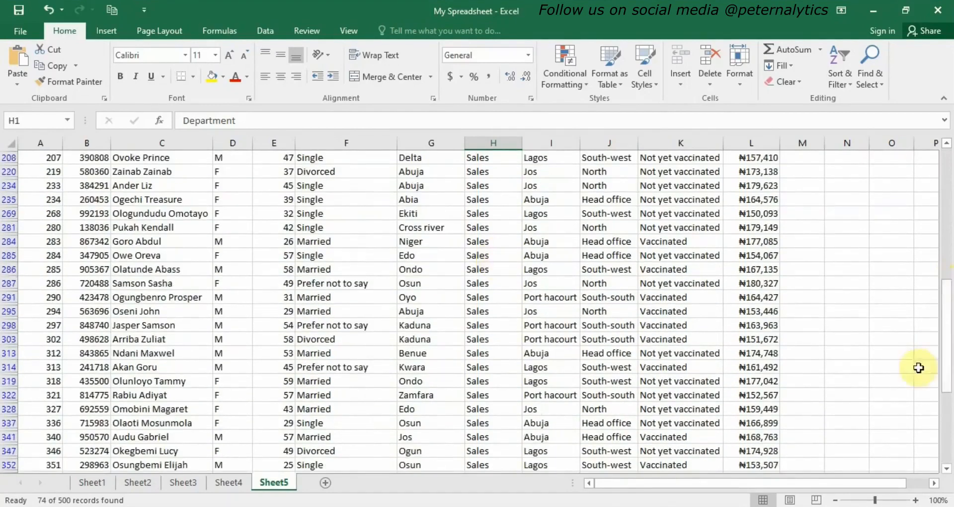
{"action": "left_click_drag", "start_coordinate": [944, 356], "coordinate": [944, 181]}
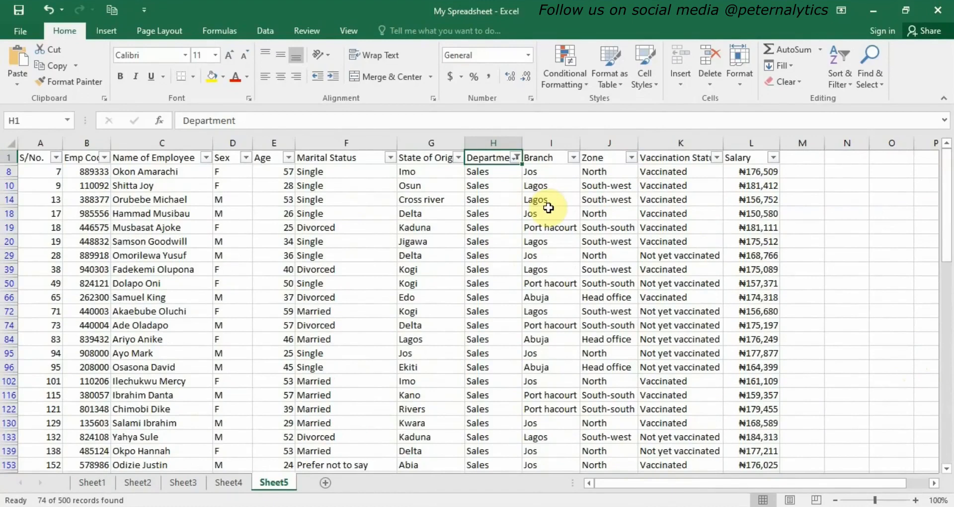
{"action": "key", "text": "ctrl+shift+Down"}
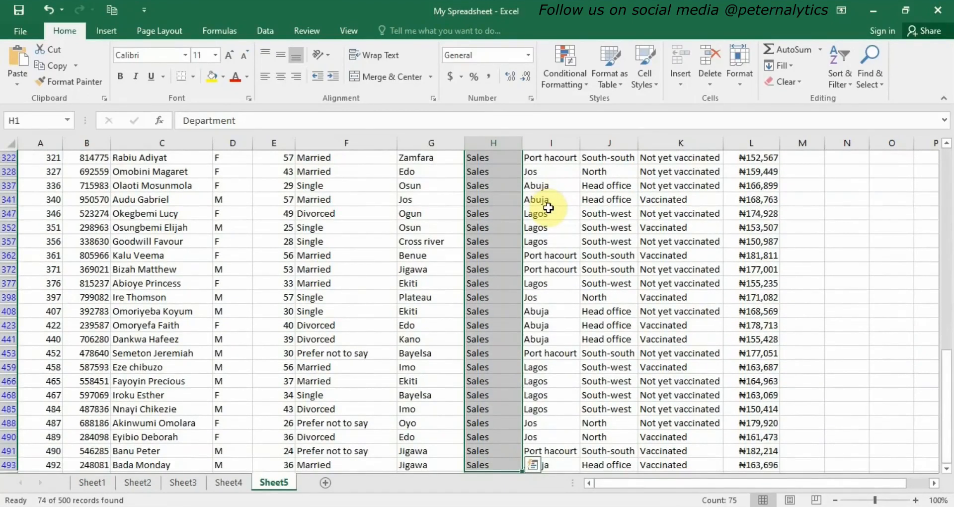
{"action": "left_click_drag", "start_coordinate": [950, 420], "coordinate": [949, 192]}
{"action": "left_click", "coordinate": [706, 225]}
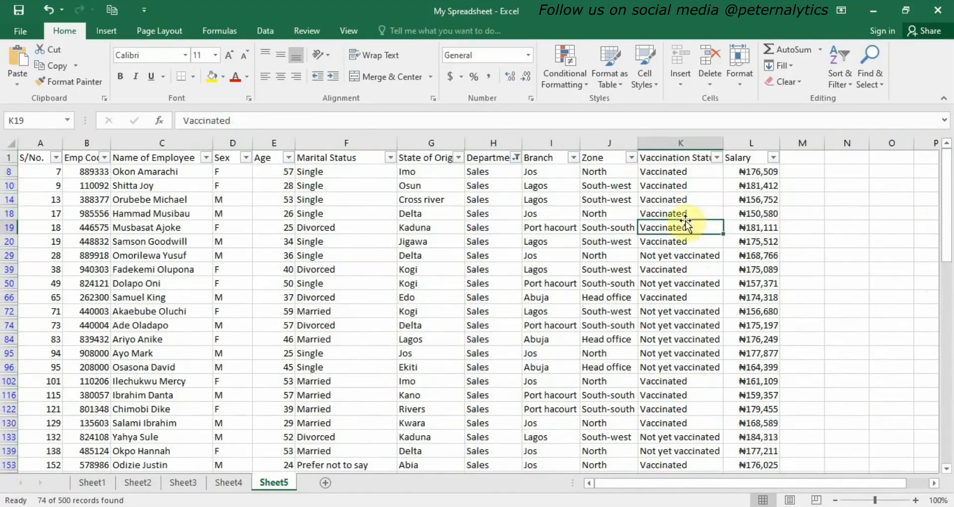
- Copy the whole filtered table, from the S/No. header in A1 through the last Salary row
{"action": "left_click", "coordinate": [36, 160]}
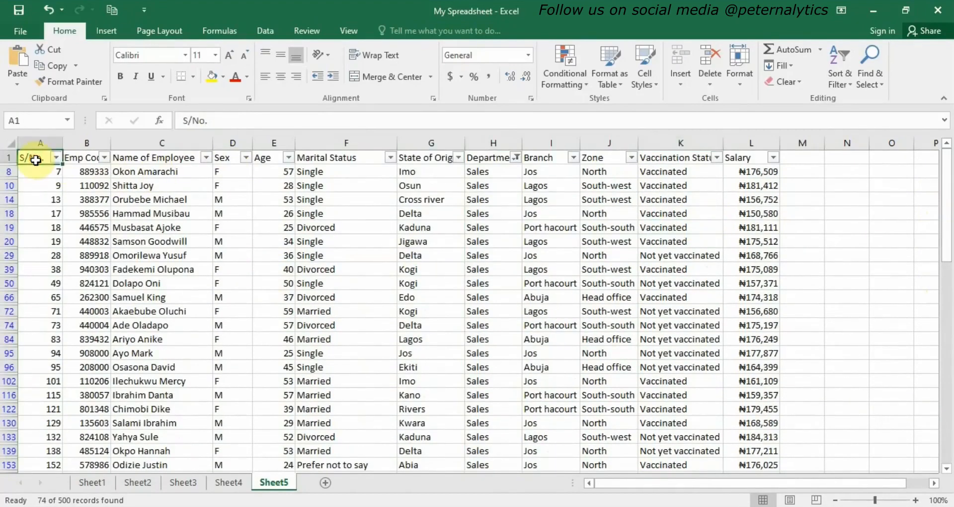
{"action": "key", "text": "ctrl+shift+Right"}
{"action": "key", "text": "ctrl+shift+Down"}
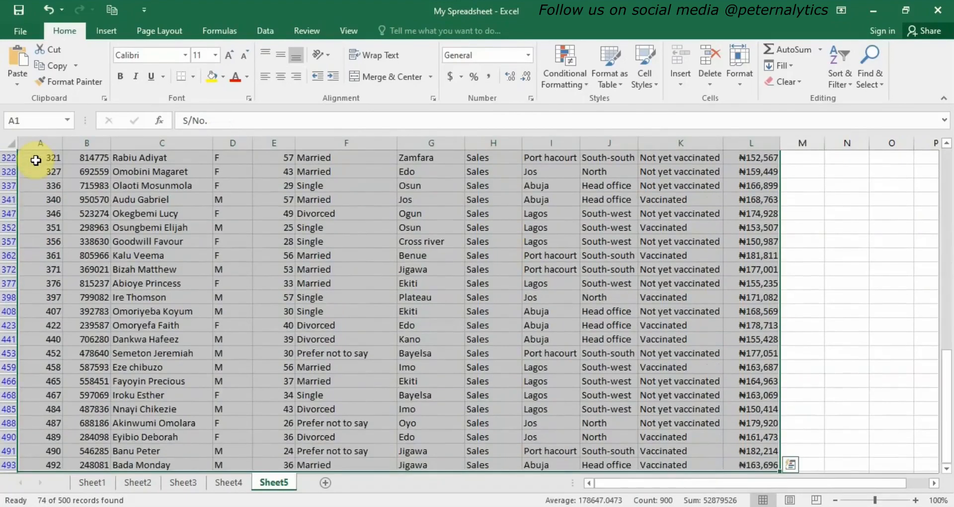
{"action": "right_click", "coordinate": [34, 162]}
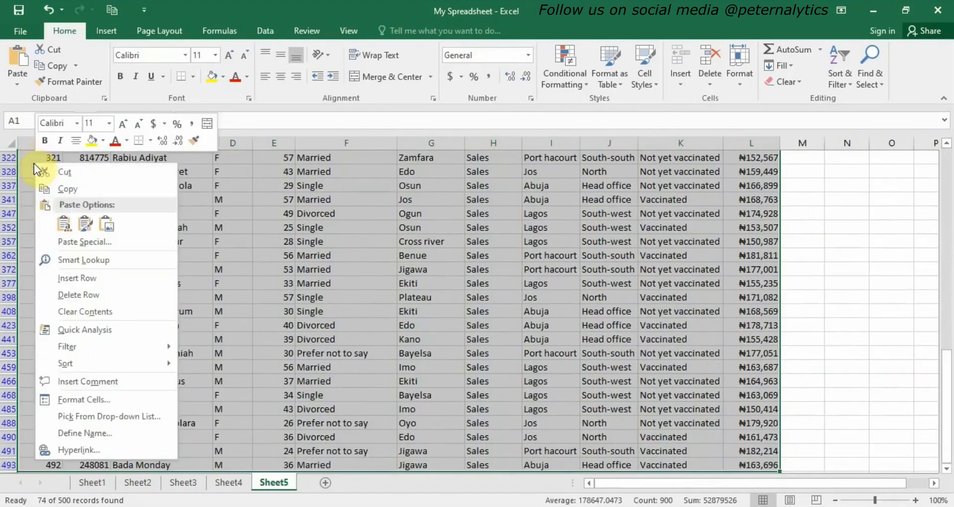
{"action": "left_click", "coordinate": [76, 187]}
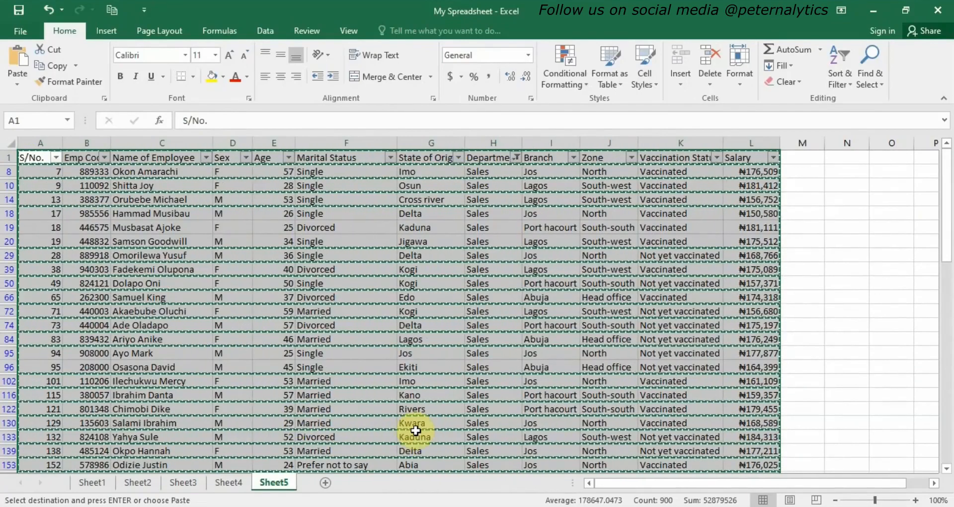
- Add a new worksheet and paste the copied Sales records into it starting at cell A1
{"action": "left_click", "coordinate": [326, 483]}
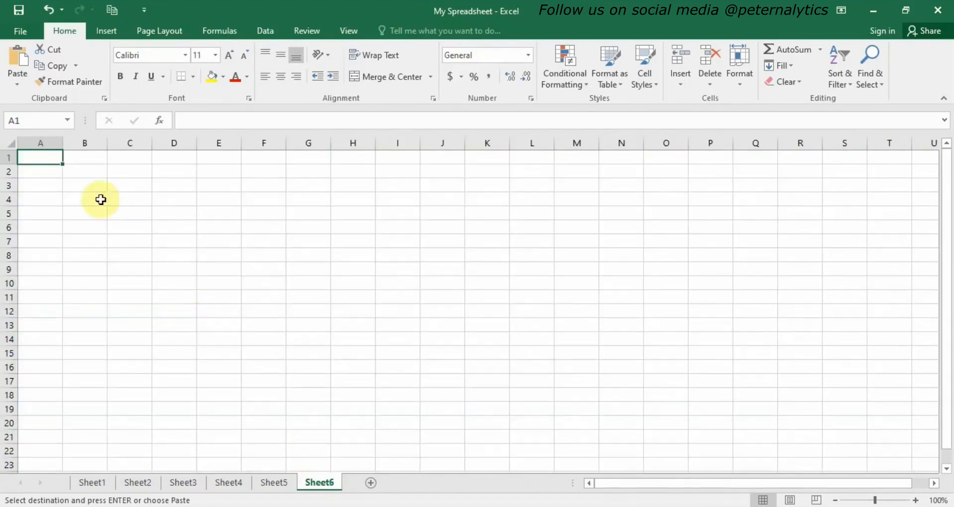
{"action": "right_click", "coordinate": [30, 156]}
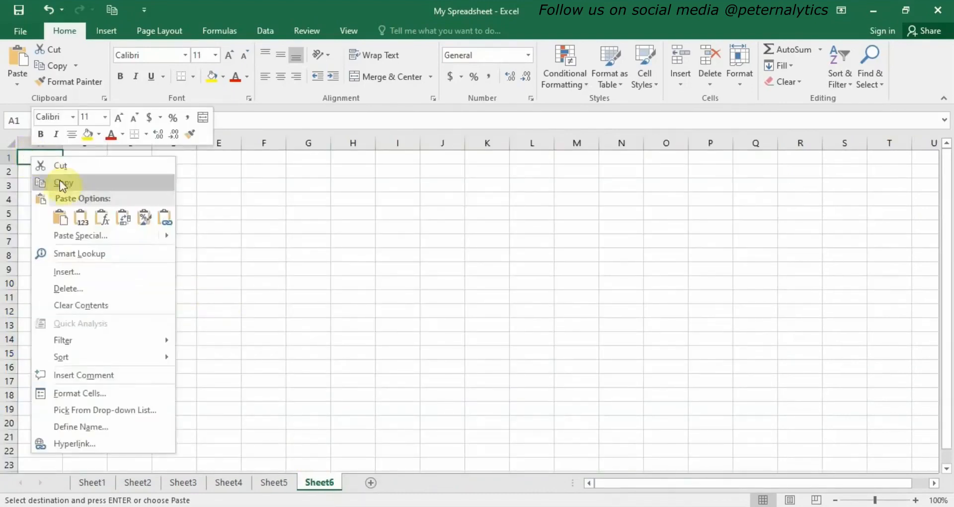
{"action": "left_click", "coordinate": [61, 216]}
{"action": "left_click", "coordinate": [33, 159]}
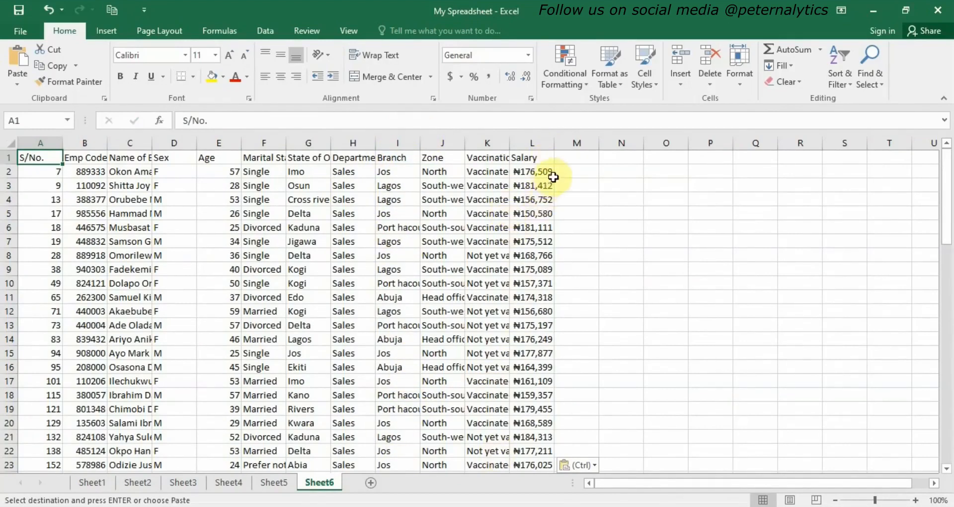
- Enter the header "Date" in cell M1, beside the Salary column
{"action": "left_click", "coordinate": [576, 159]}
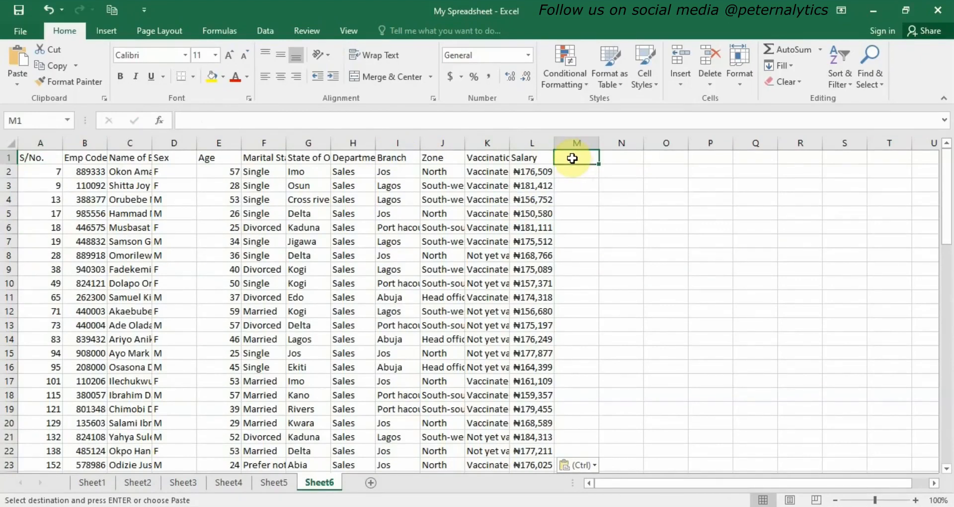
{"action": "type", "text": "D"}
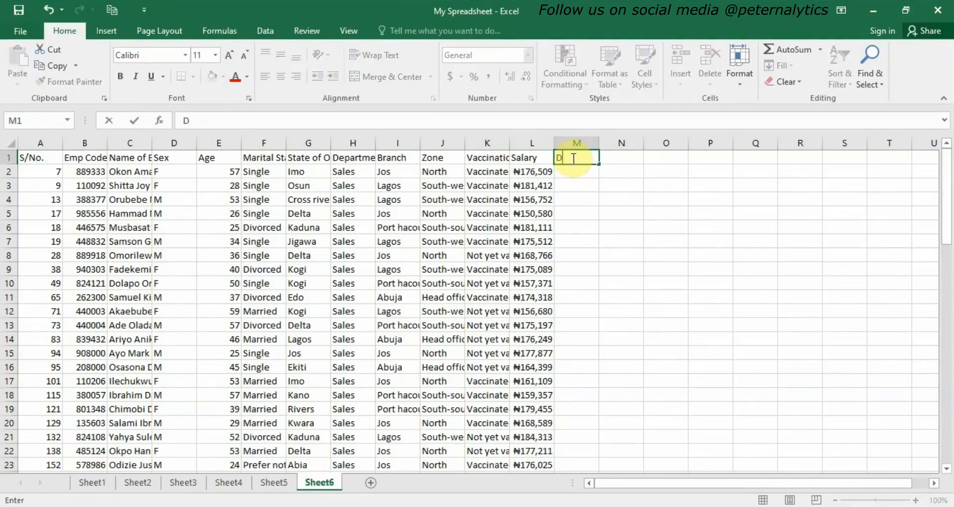
{"action": "type", "text": "ate"}
{"action": "left_click", "coordinate": [576, 173]}
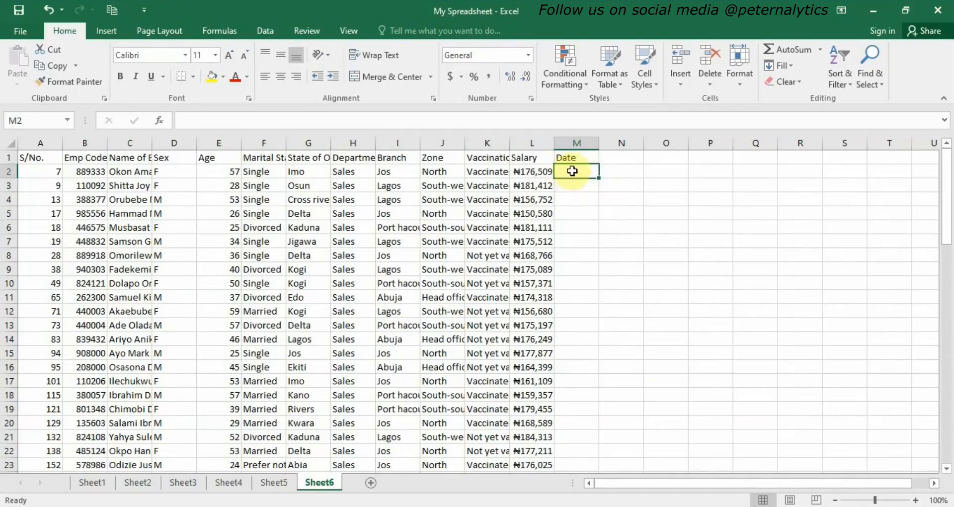
- Enter the formula =RANDBETWEEN(DATE(2021, 7, 1), DATE(2021, 12, 31)) in cell M2
{"action": "double_click", "coordinate": [571, 172]}
{"action": "type", "text": "=ra"}
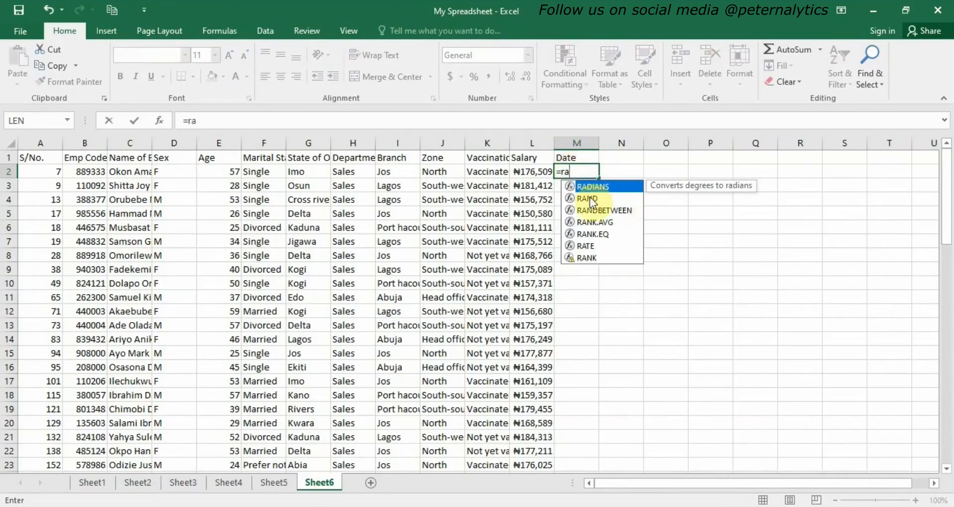
{"action": "double_click", "coordinate": [598, 208]}
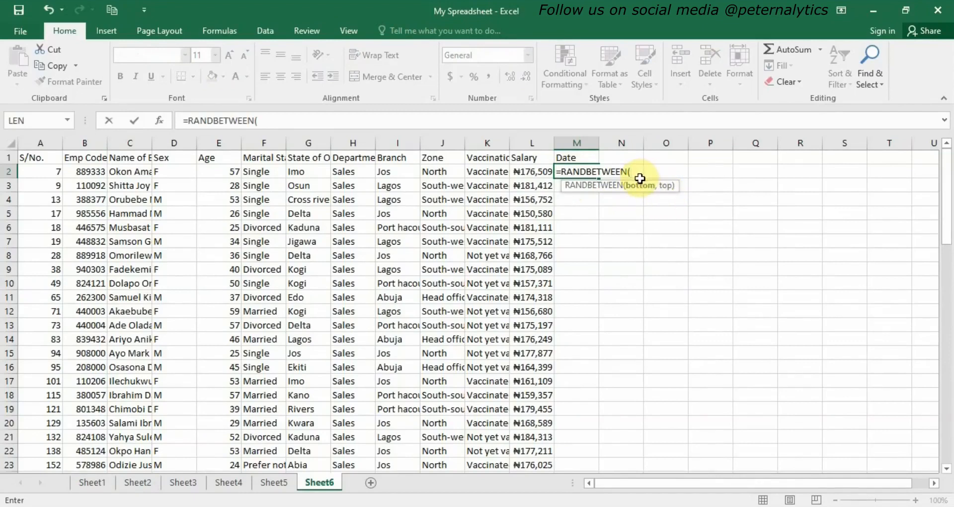
{"action": "type", "text": "dat"}
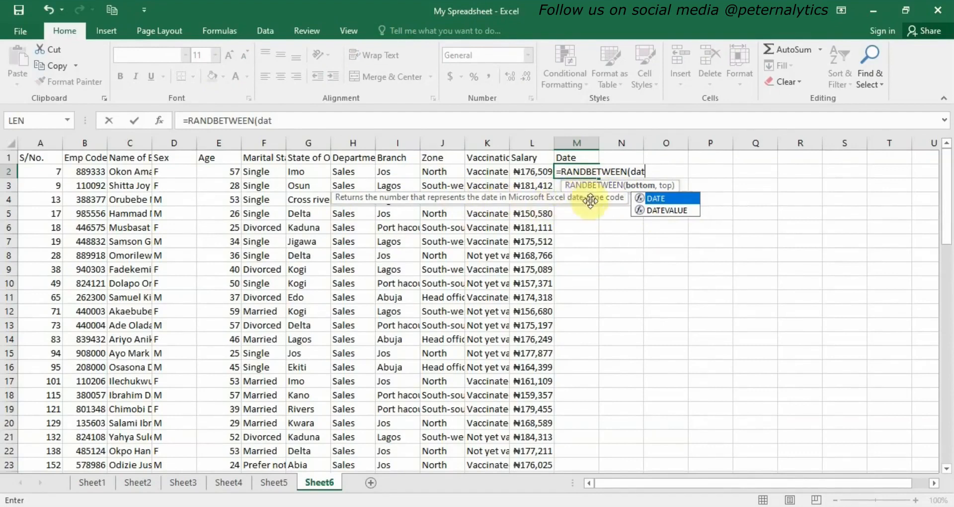
{"action": "double_click", "coordinate": [666, 200]}
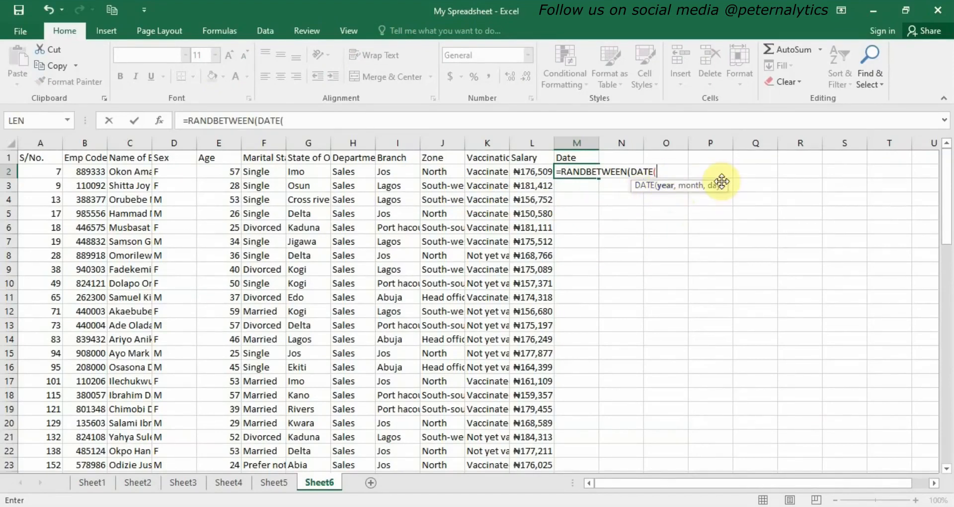
{"action": "type", "text": "2021,"}
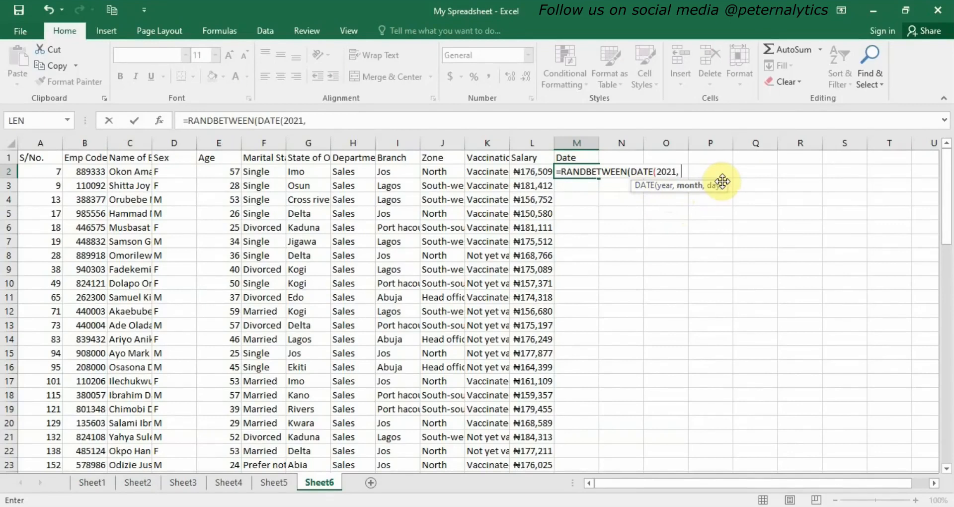
{"action": "type", "text": " 7, 1"}
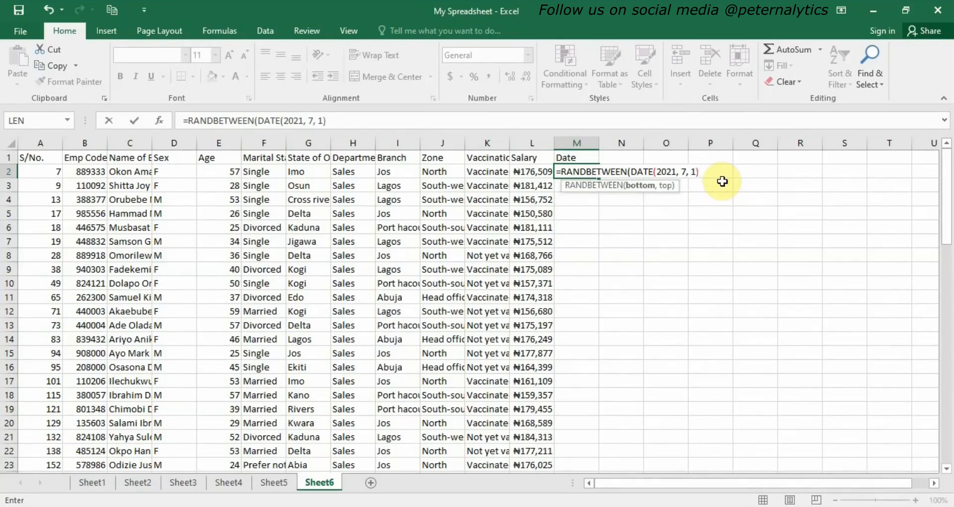
{"action": "type", "text": "), da"}
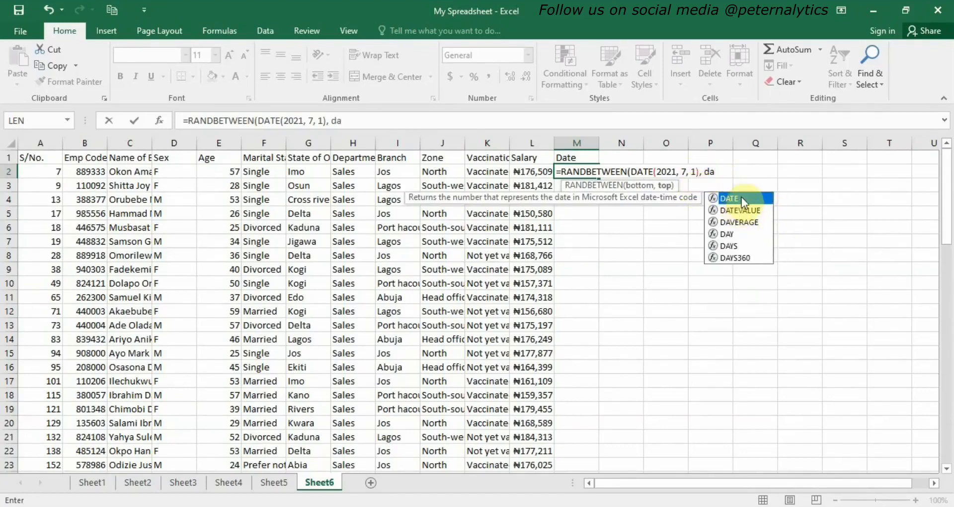
{"action": "double_click", "coordinate": [742, 198]}
{"action": "type", "text": "20"}
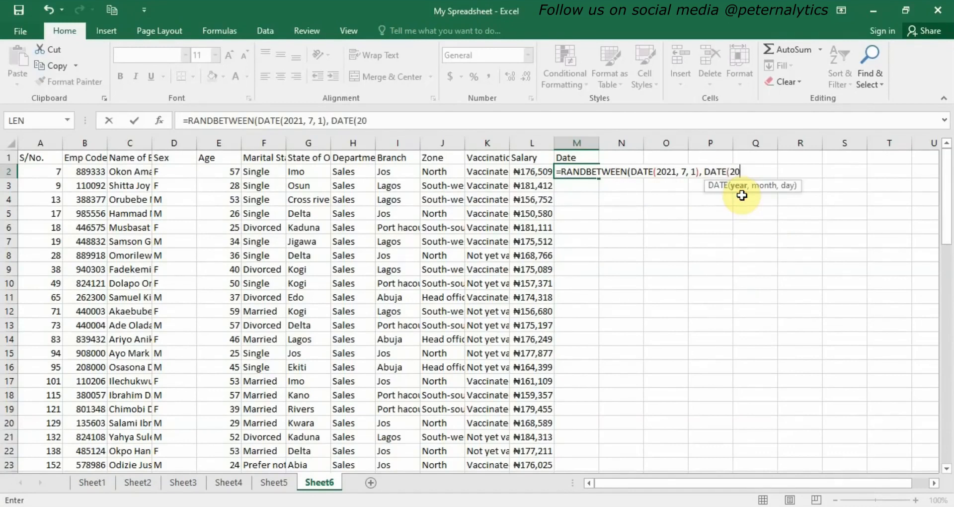
{"action": "type", "text": "21, 12,"}
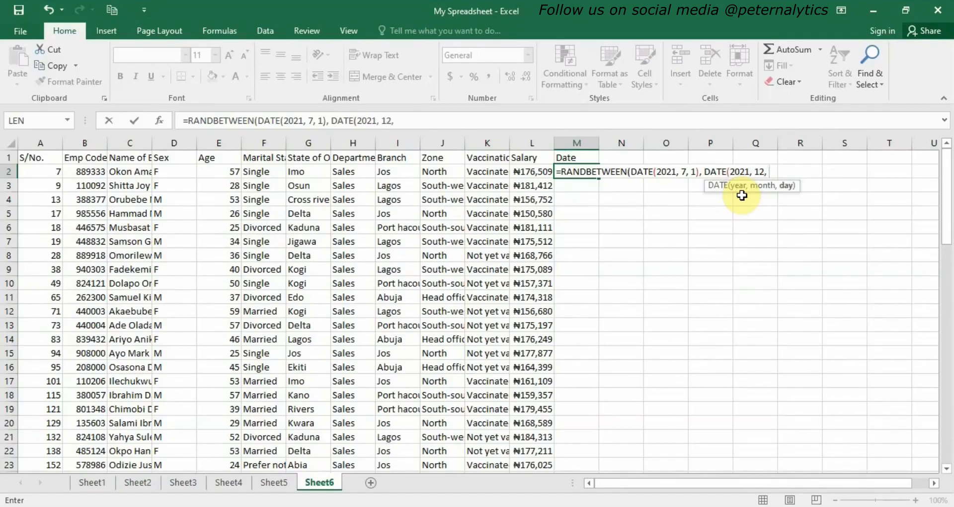
{"action": "type", "text": " 31"}
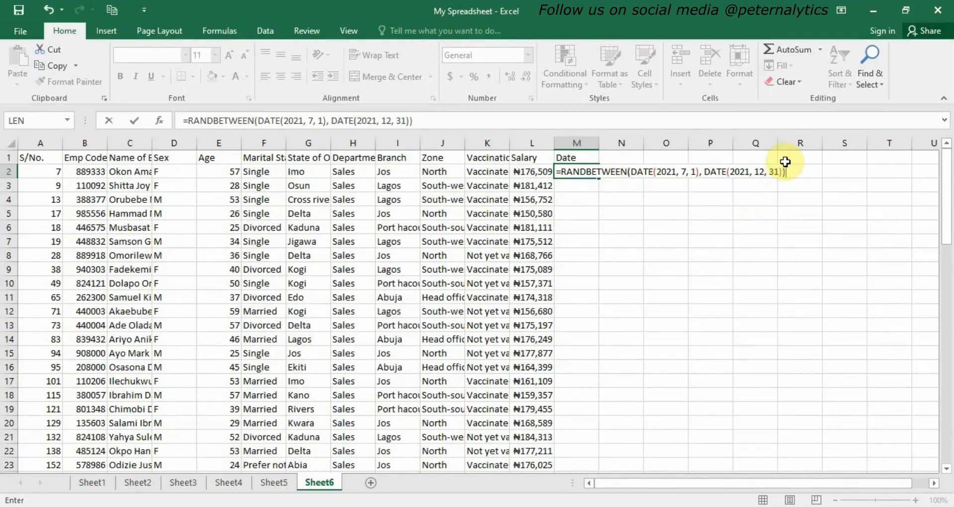
{"action": "key", "text": "Return"}
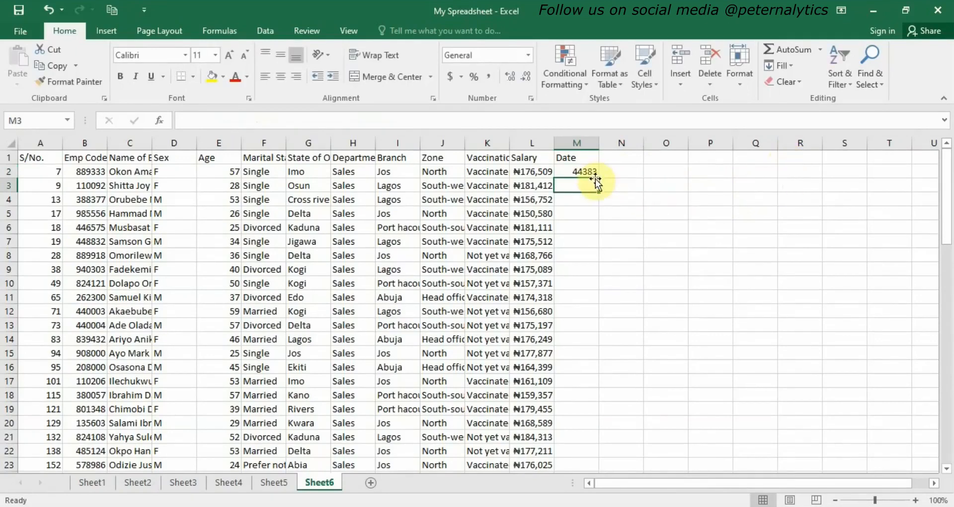
- Format cell M2 as a Date using the *3/14/2012 type
{"action": "left_click", "coordinate": [582, 171]}
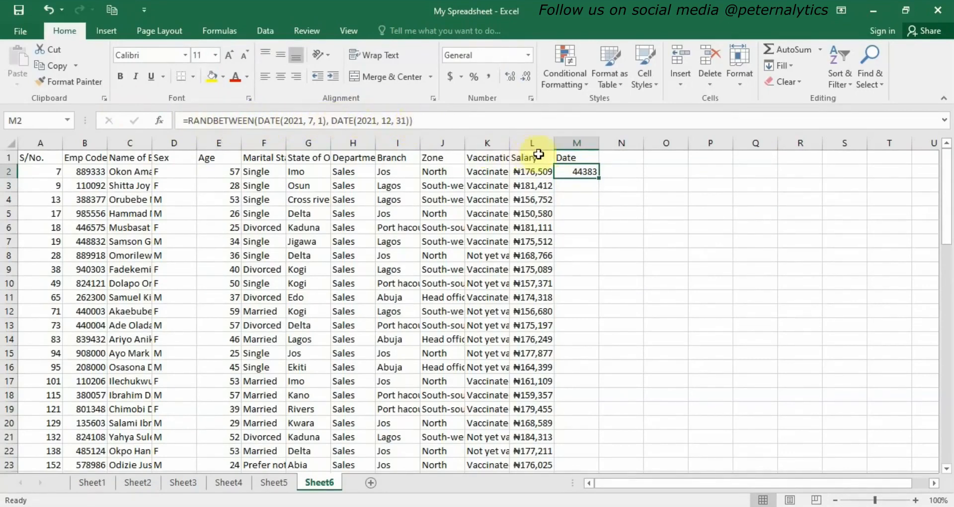
{"action": "right_click", "coordinate": [587, 170]}
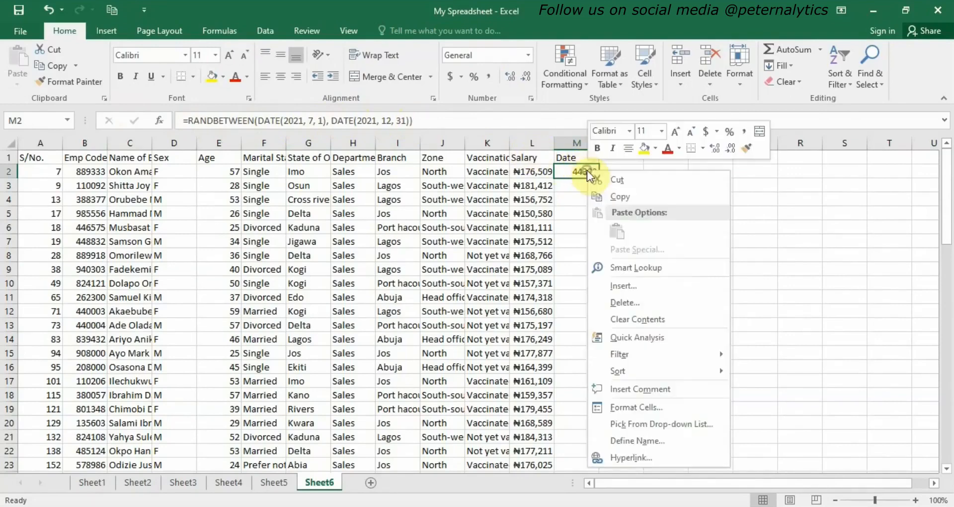
{"action": "left_click", "coordinate": [649, 407]}
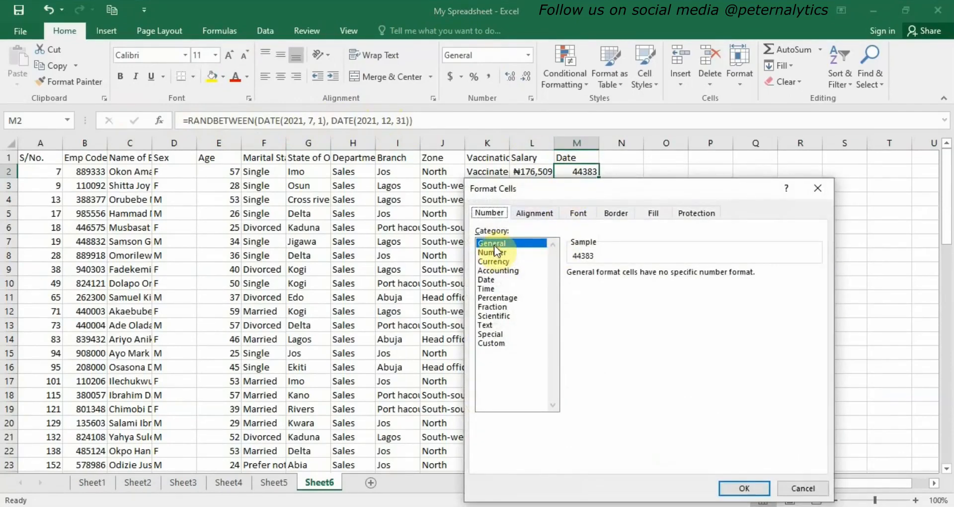
{"action": "left_click", "coordinate": [487, 282]}
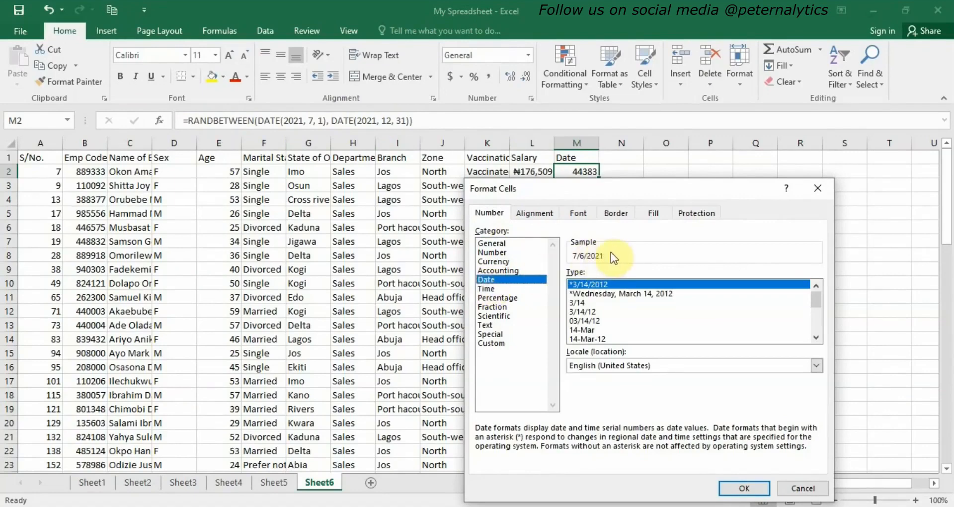
{"action": "left_click", "coordinate": [749, 489]}
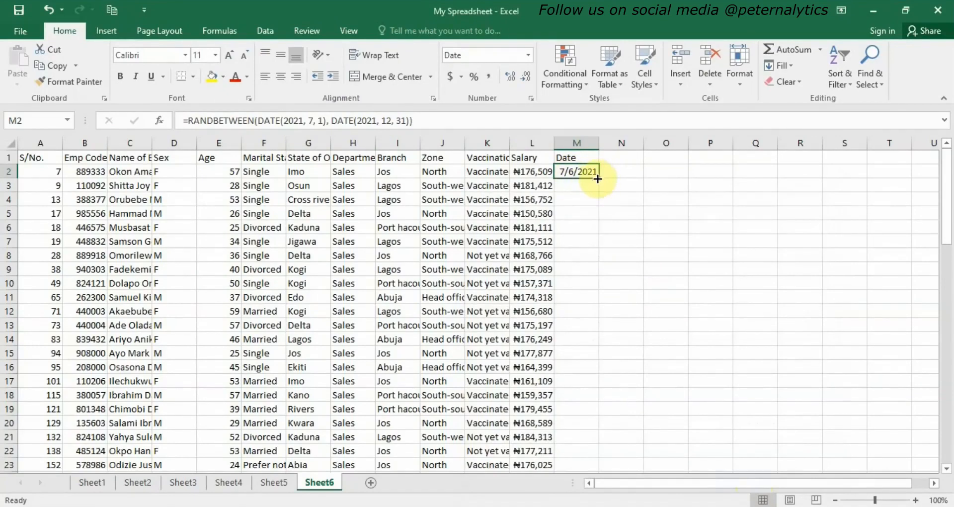
- Fill the random-date formula from M2 down the Date column and format the filled cells as Date, type *3/14/2012
{"action": "double_click", "coordinate": [598, 178]}
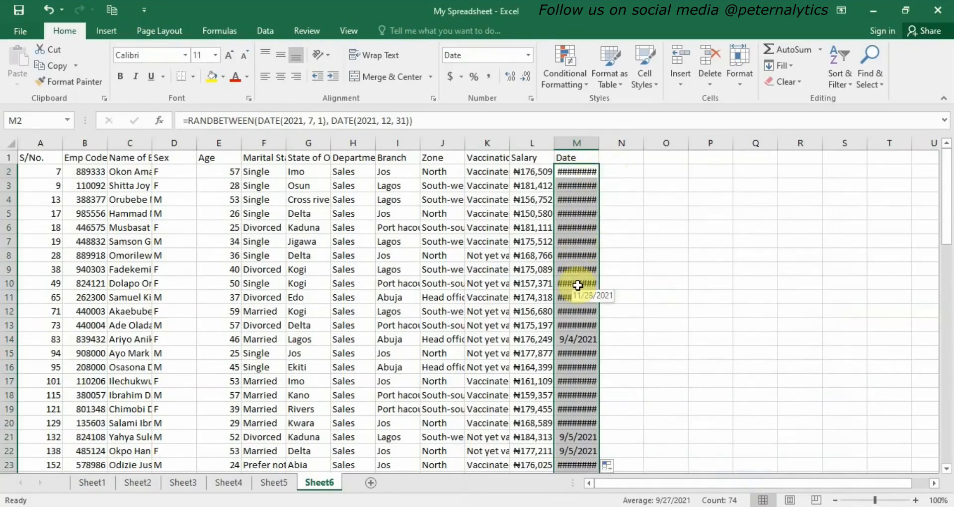
{"action": "right_click", "coordinate": [582, 171]}
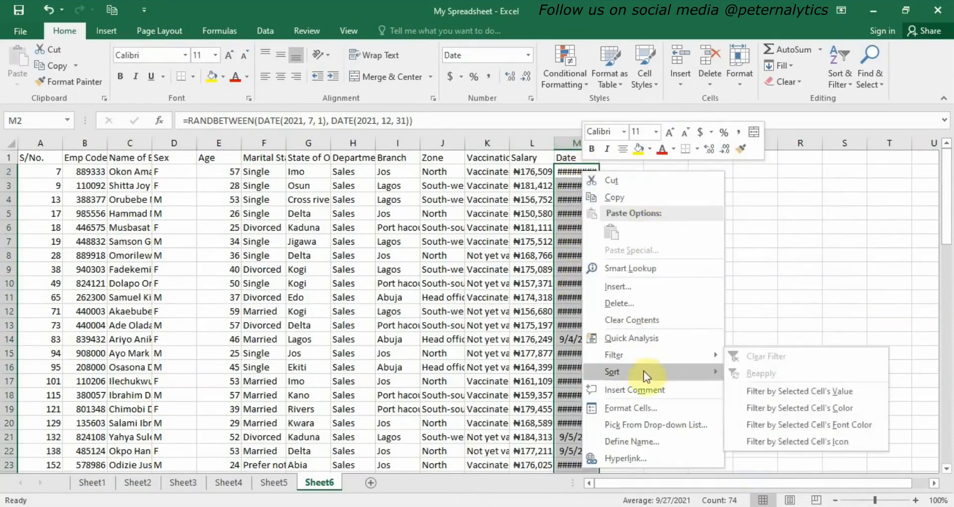
{"action": "left_click", "coordinate": [637, 406]}
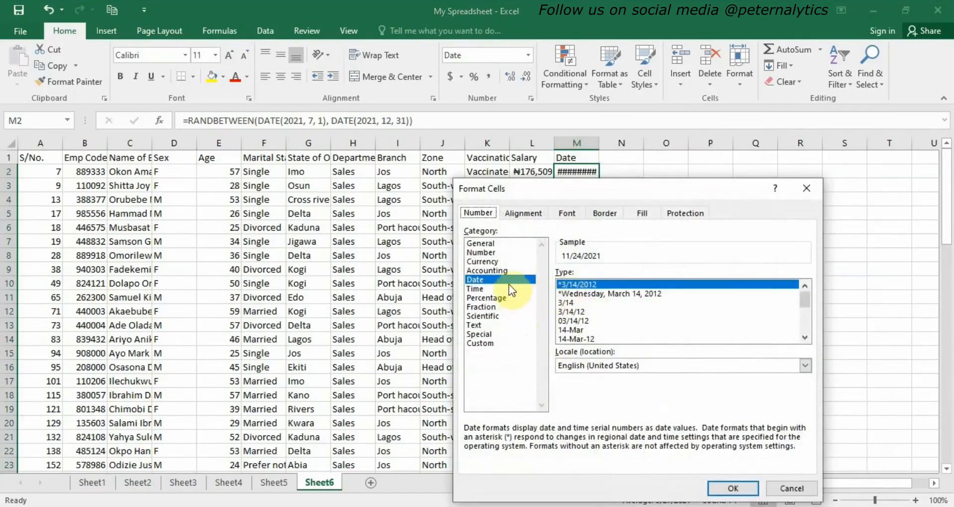
{"action": "left_click", "coordinate": [733, 488]}
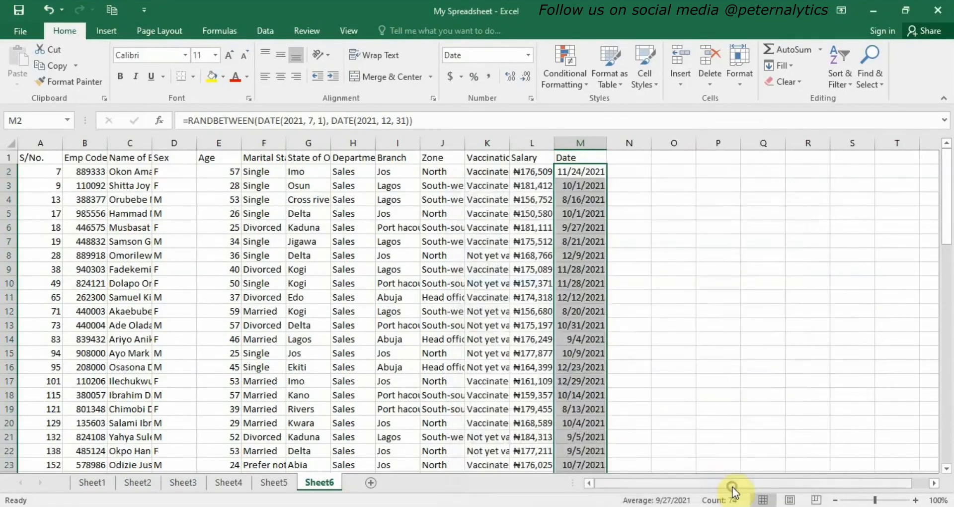
{"action": "left_click", "coordinate": [575, 174]}
{"action": "left_click", "coordinate": [584, 158]}
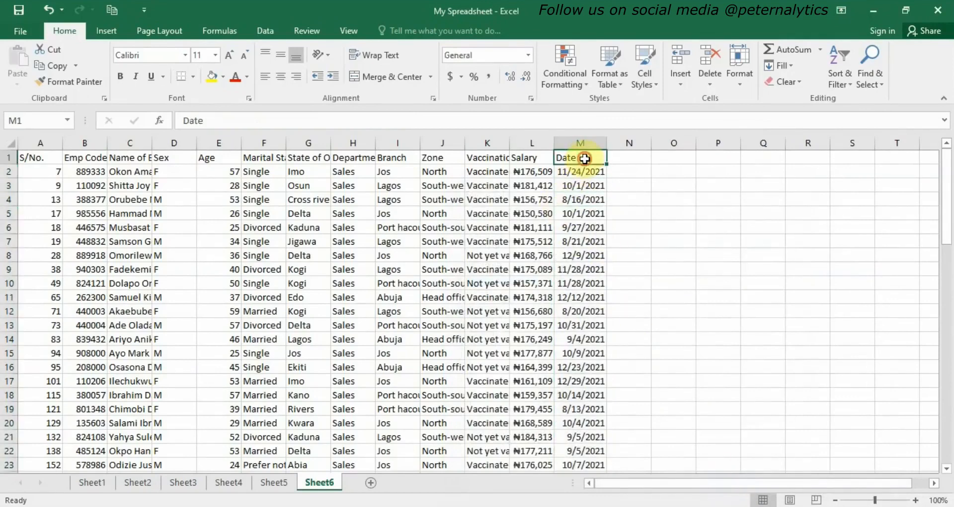
{"action": "scroll", "coordinate": [580, 220], "scroll_direction": "down", "scroll_amount": 18}
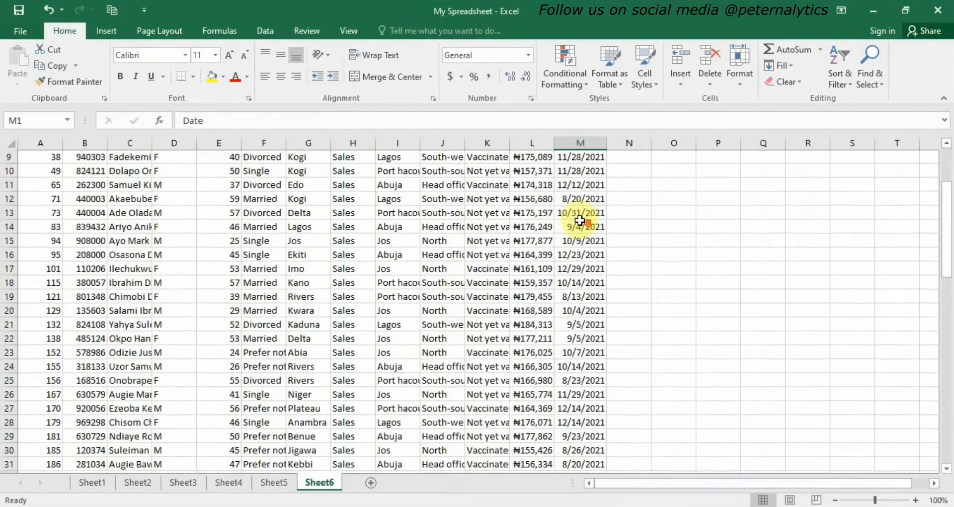
{"action": "scroll", "coordinate": [582, 220], "scroll_direction": "down", "scroll_amount": 3}
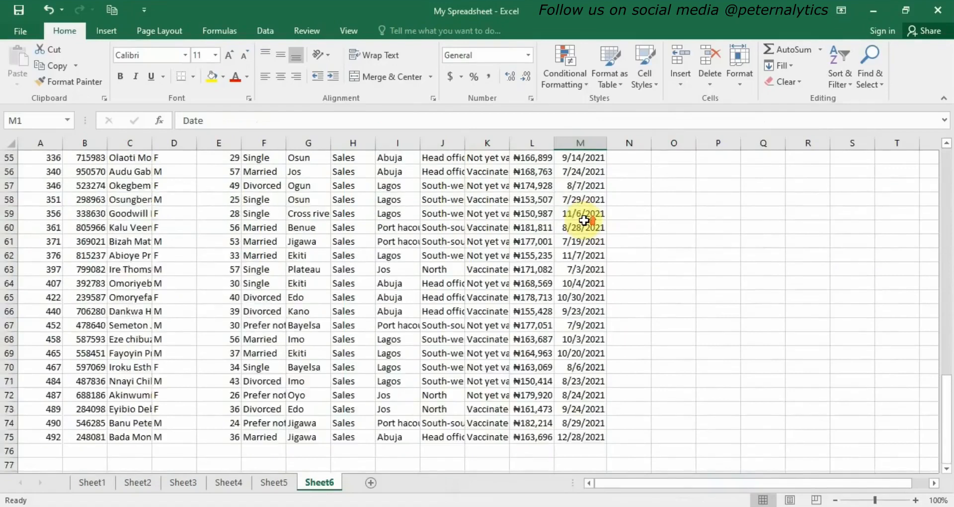
{"action": "scroll", "coordinate": [582, 221], "scroll_direction": "up", "scroll_amount": 18}
{"action": "scroll", "coordinate": [584, 220], "scroll_direction": "up", "scroll_amount": 4}
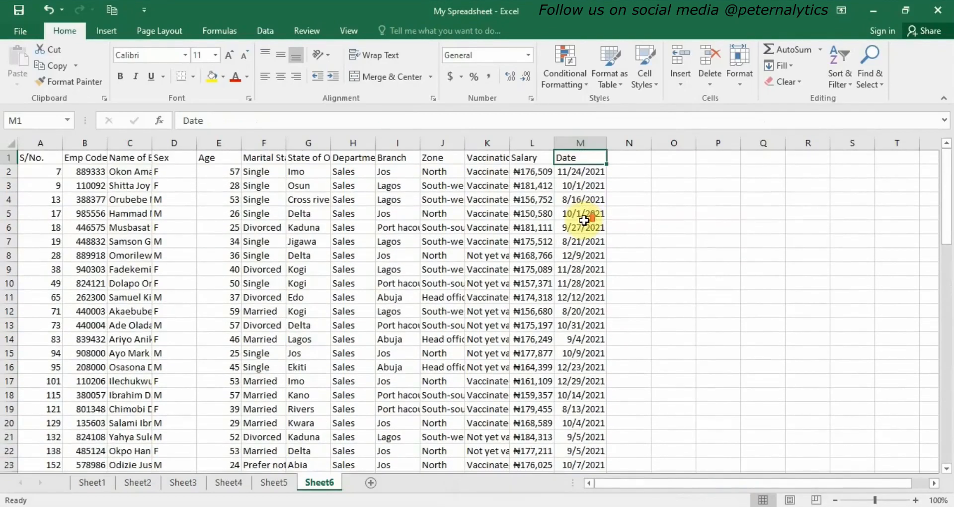
- Enter the header "Revenue" in cell N1, beside the Date column
{"action": "left_click", "coordinate": [623, 155]}
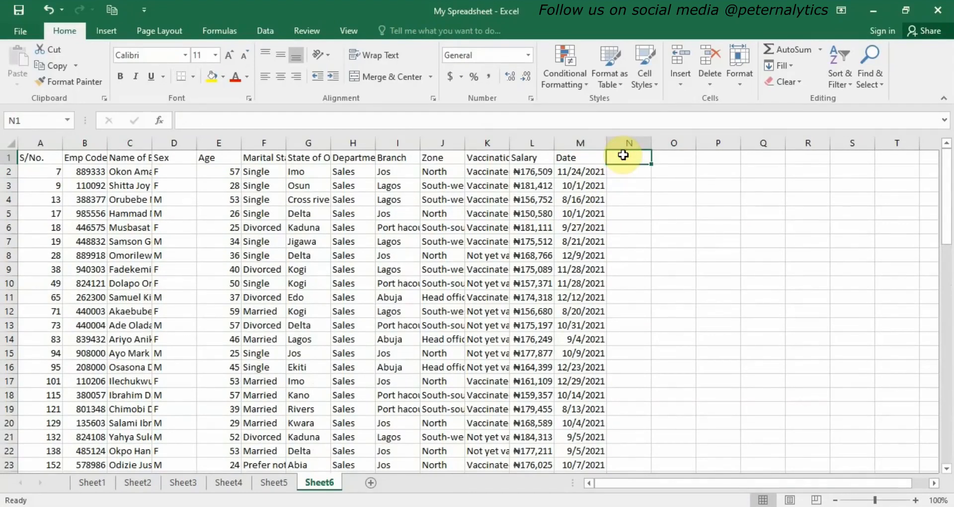
{"action": "type", "text": "T"}
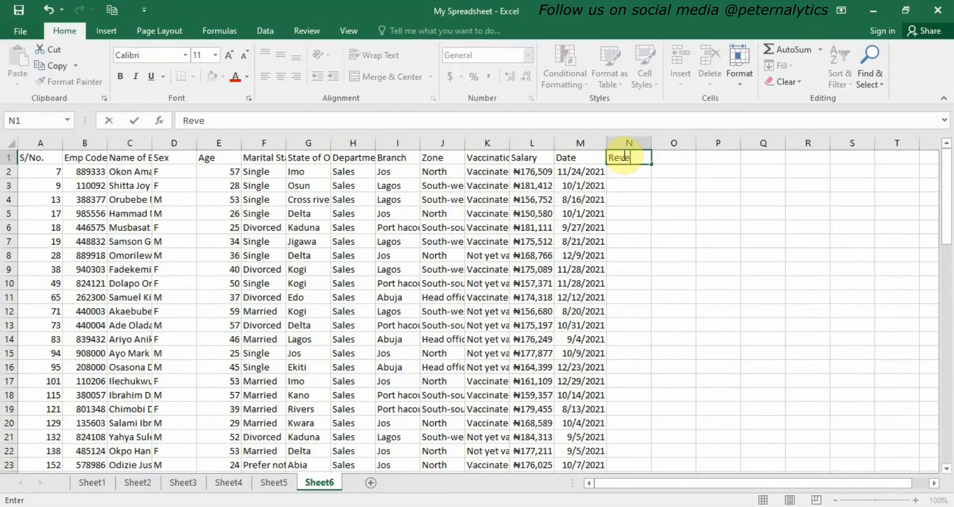
{"action": "type", "text": "evenue"}
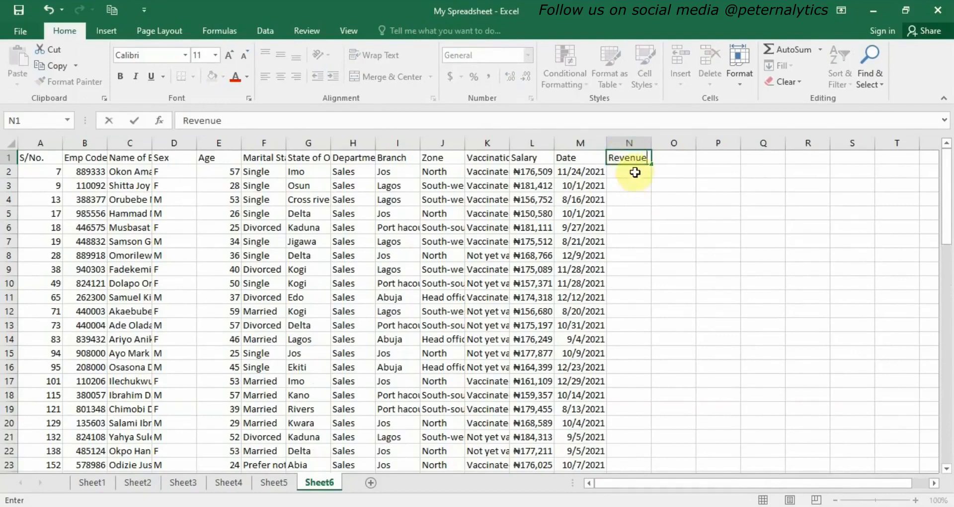
- Enter the formula =RANDBETWEEN(1000000, 25000000) in cell N2
{"action": "left_click", "coordinate": [637, 171]}
{"action": "double_click", "coordinate": [638, 171]}
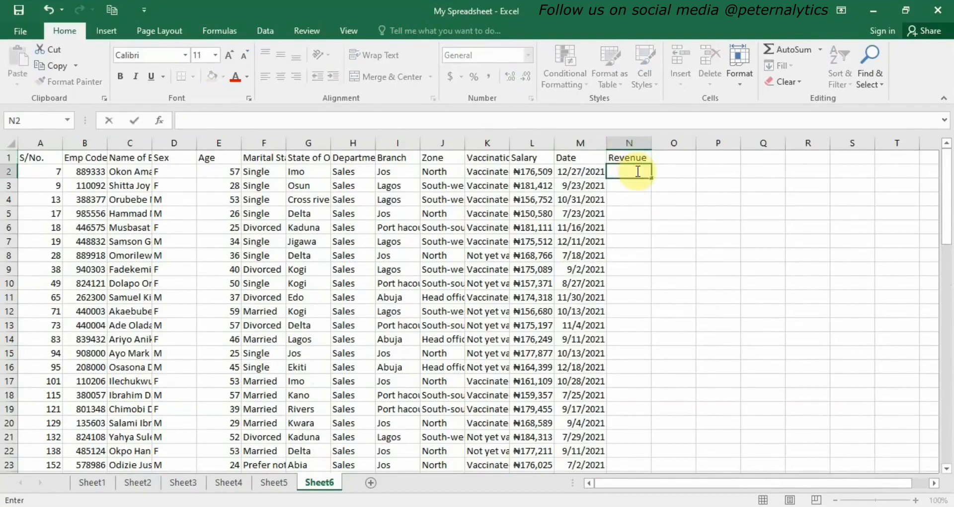
{"action": "type", "text": "=ra"}
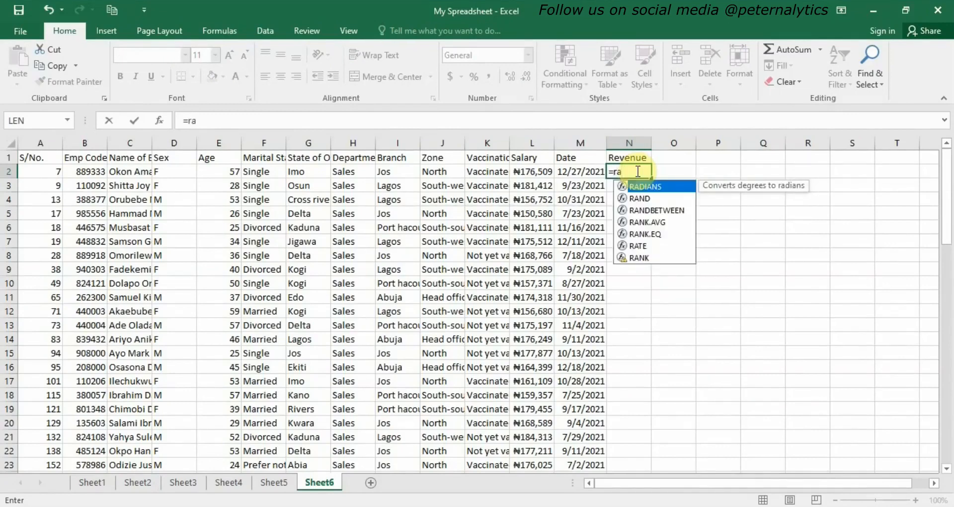
{"action": "double_click", "coordinate": [671, 209]}
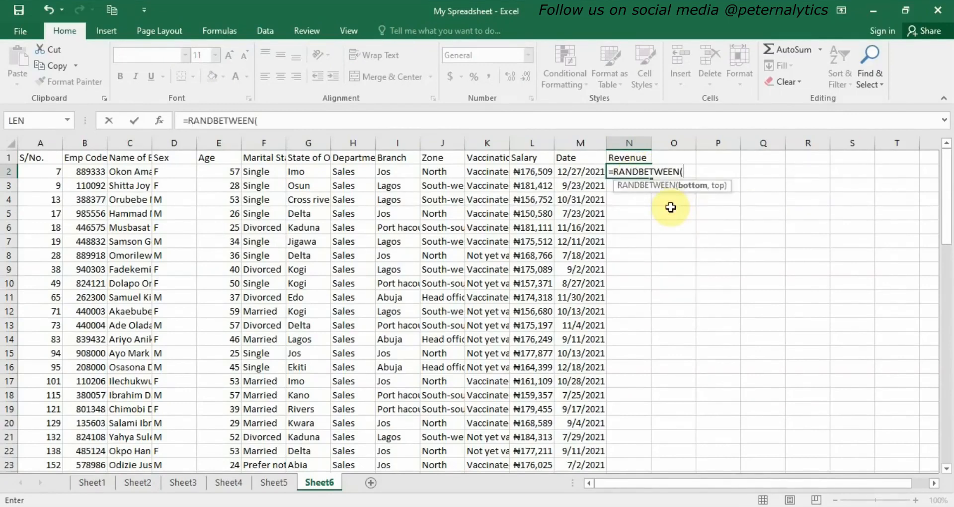
{"action": "type", "text": "1000000"}
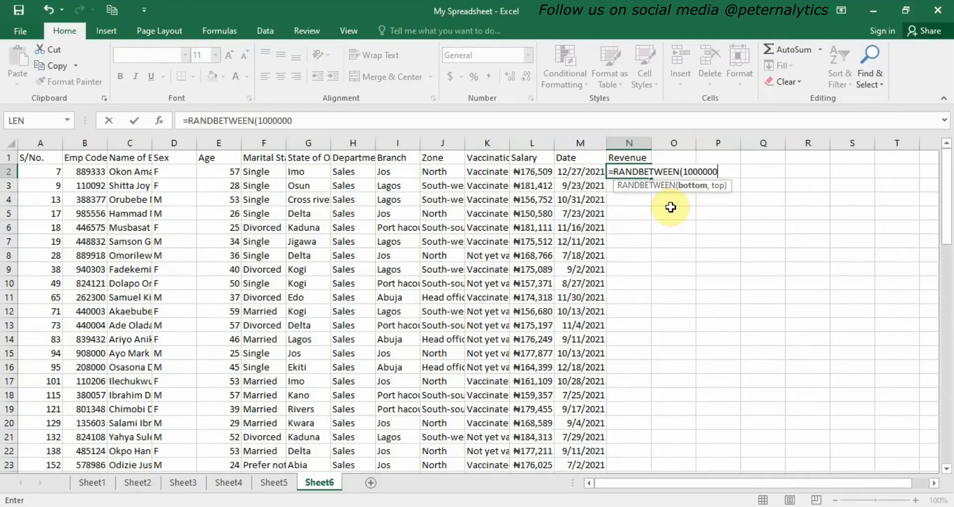
{"action": "type", "text": ", 25000000"}
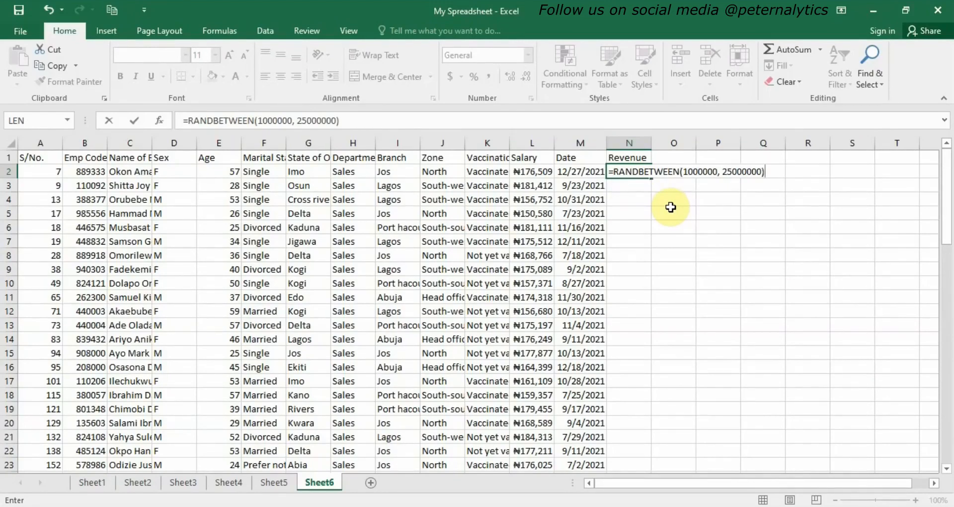
{"action": "key", "text": "Return"}
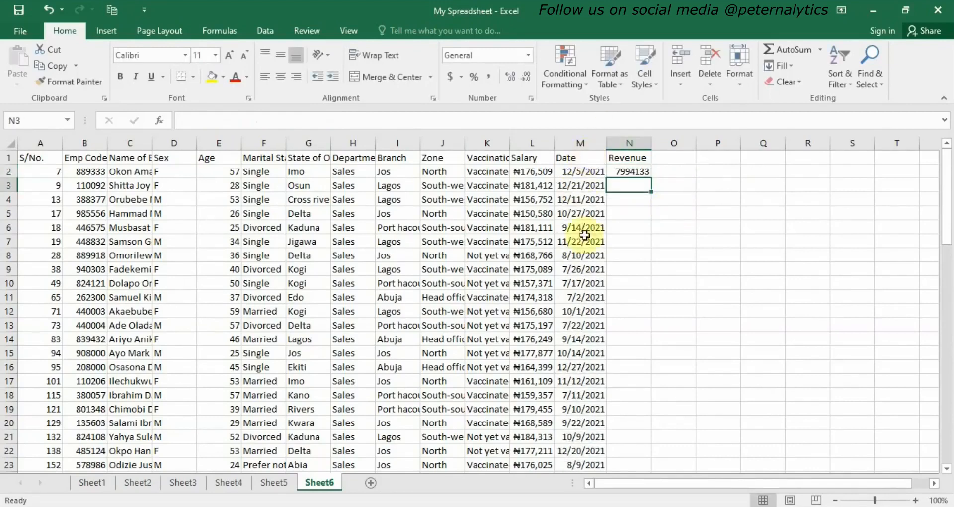
- Copy all the dates from M2 down and paste them back in place as values only, replacing the formulas
{"action": "left_click", "coordinate": [595, 171]}
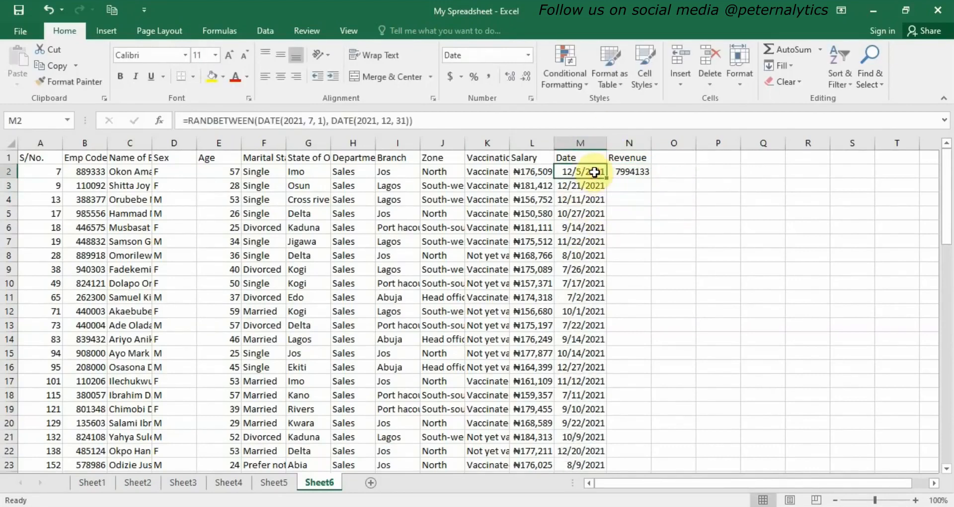
{"action": "key", "text": "ctrl+shift+Down"}
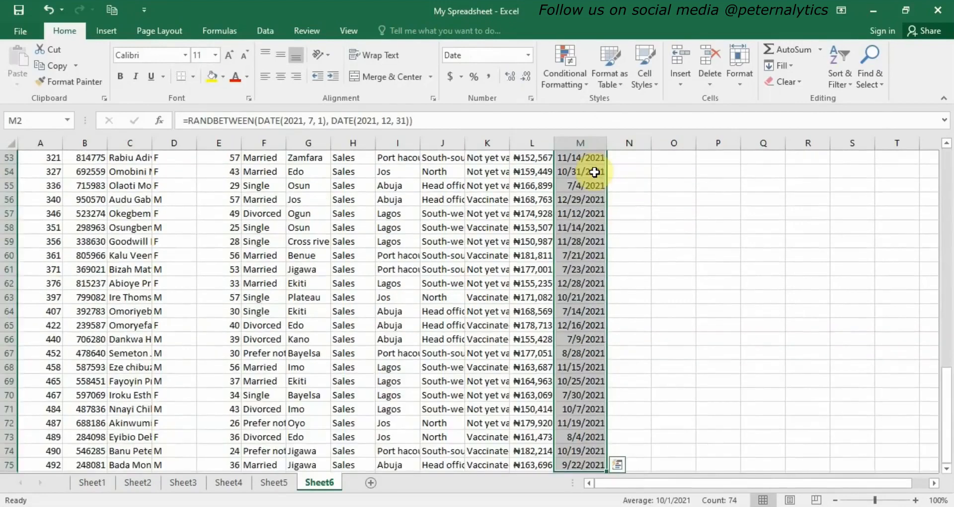
{"action": "right_click", "coordinate": [595, 172]}
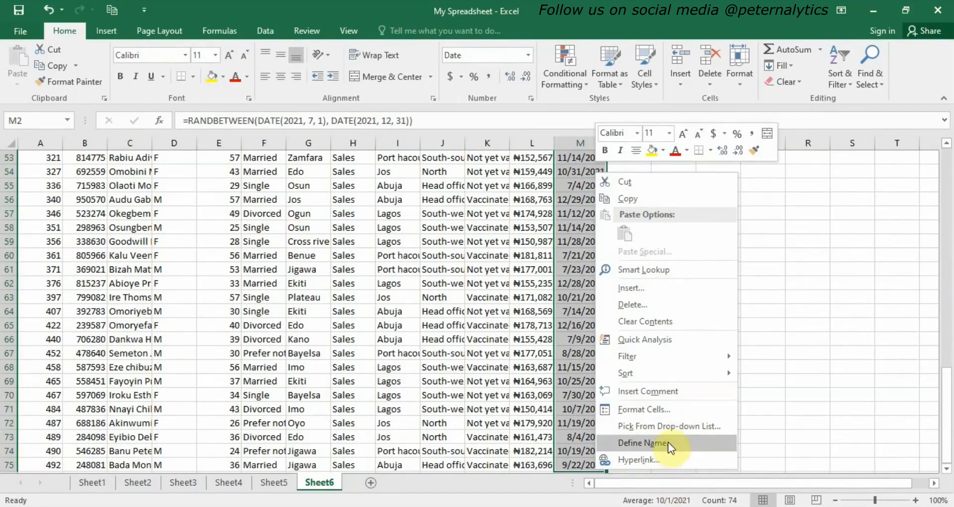
{"action": "left_click", "coordinate": [628, 198]}
{"action": "scroll", "coordinate": [637, 194], "scroll_direction": "up", "scroll_amount": 17}
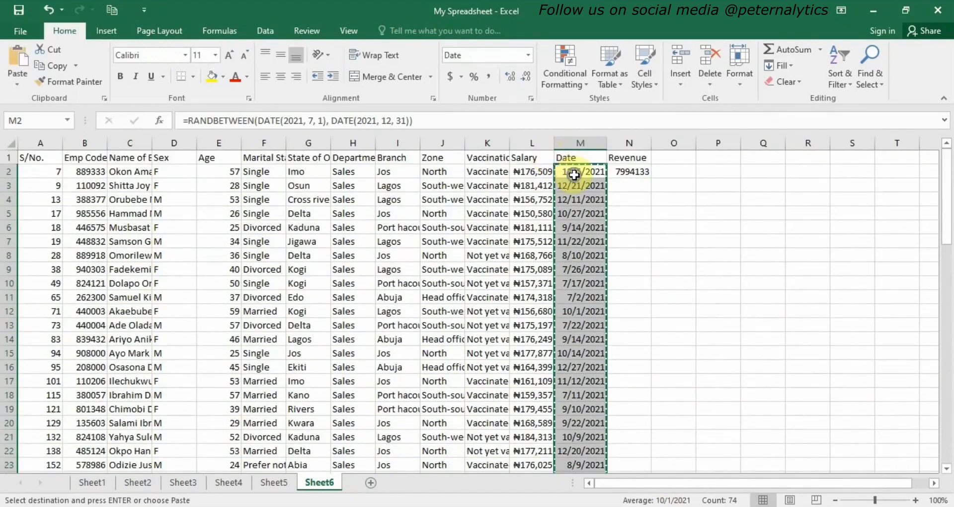
{"action": "right_click", "coordinate": [575, 174]}
{"action": "mouse_move", "coordinate": [643, 258]}
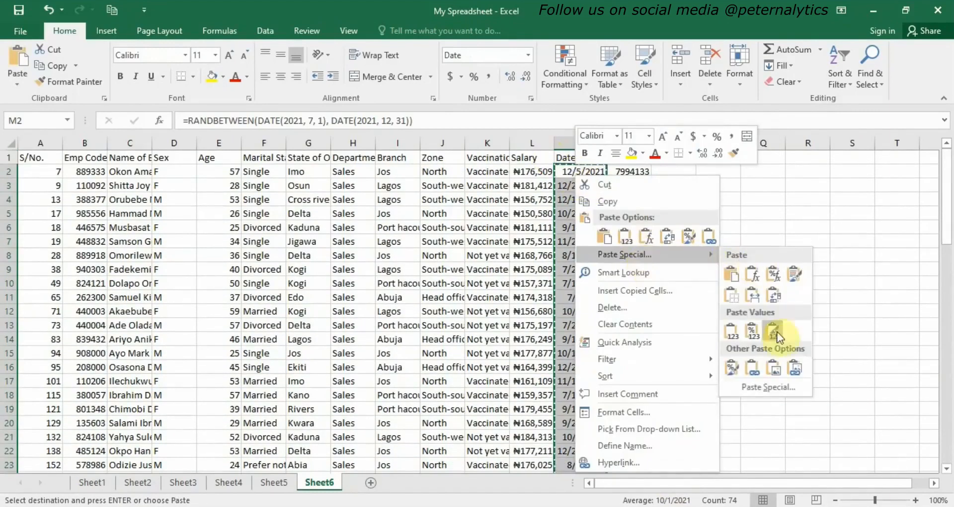
{"action": "left_click", "coordinate": [755, 382]}
{"action": "left_click", "coordinate": [639, 329]}
{"action": "left_click", "coordinate": [805, 471]}
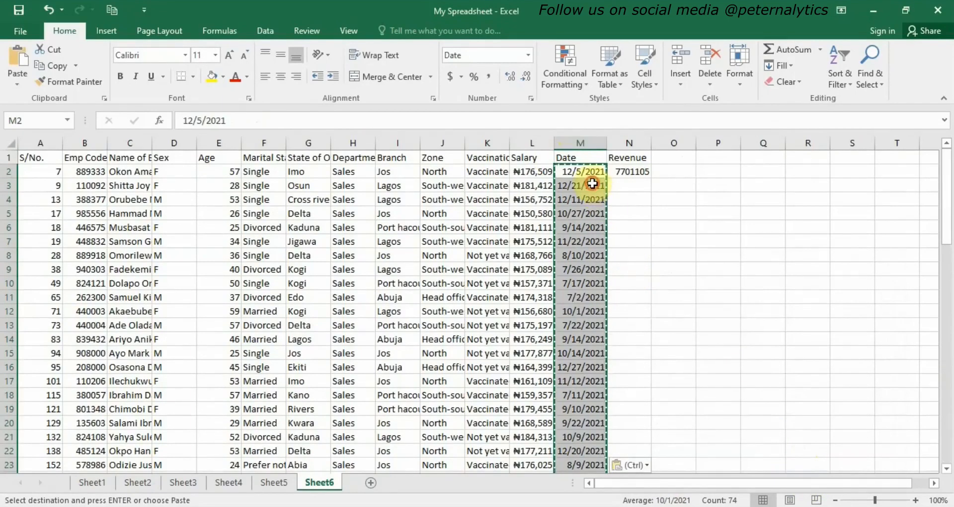
{"action": "left_click", "coordinate": [593, 185]}
- Fill the Revenue formula from N2 down the column and choose the Currency number category for the filled cells
{"action": "left_click", "coordinate": [633, 172]}
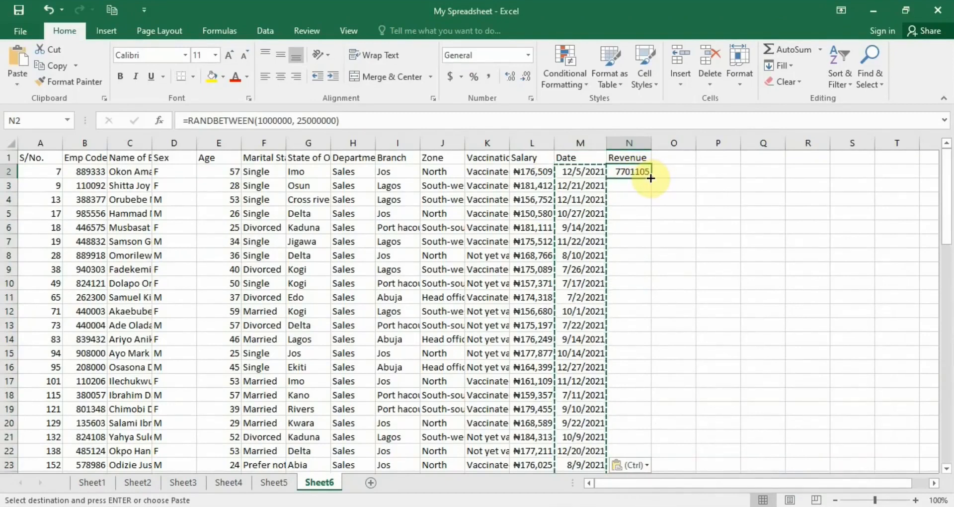
{"action": "double_click", "coordinate": [651, 178]}
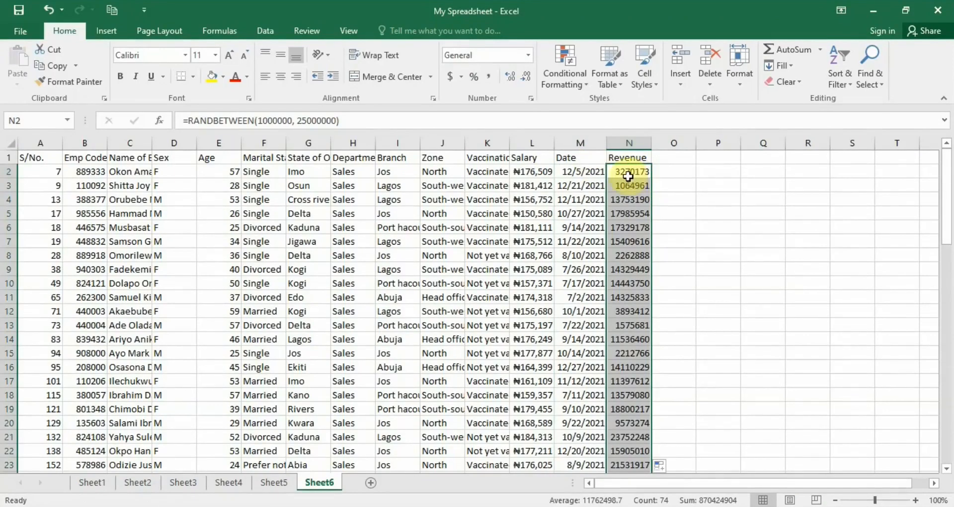
{"action": "right_click", "coordinate": [628, 177]}
{"action": "left_click", "coordinate": [681, 418]}
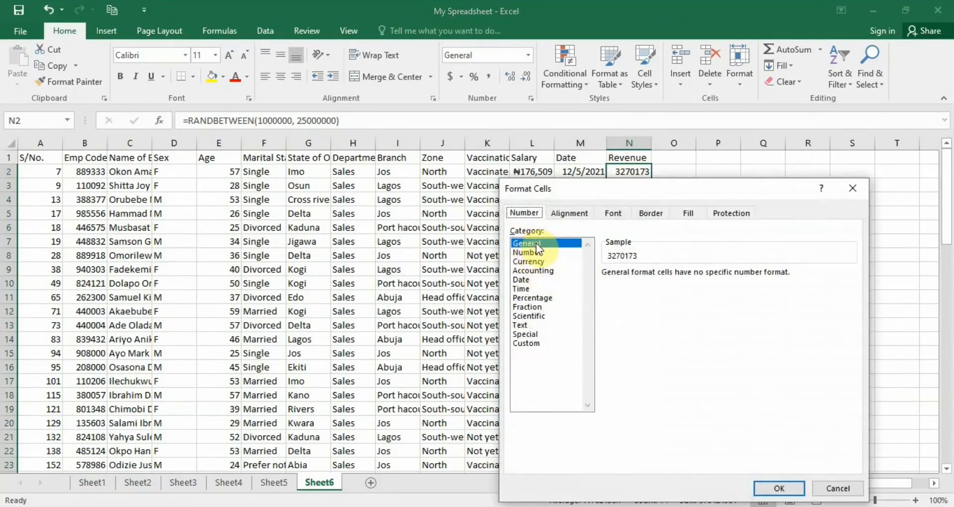
{"action": "left_click", "coordinate": [527, 261]}
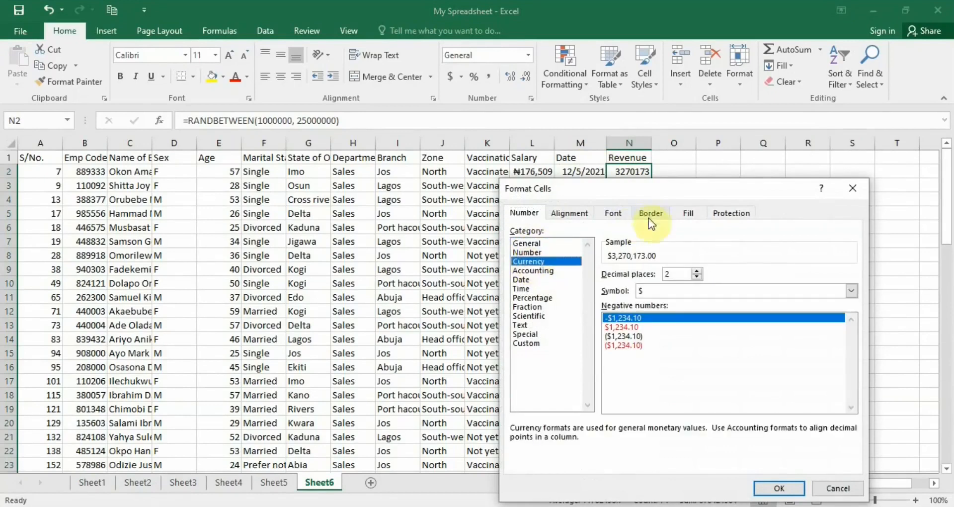
- Set the currency symbol for the Revenue cells to ₦ Kanuri
{"action": "left_click", "coordinate": [696, 290]}
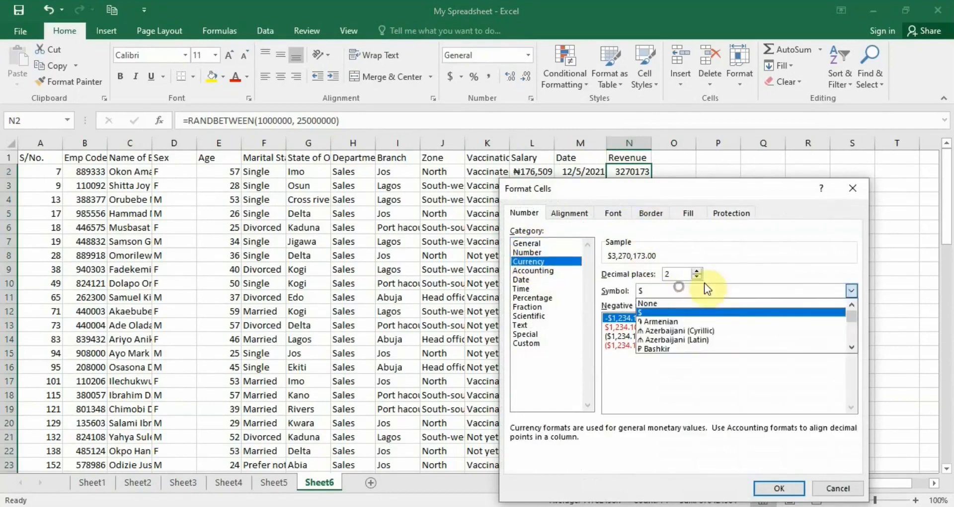
{"action": "left_click_drag", "start_coordinate": [854, 320], "coordinate": [852, 348]}
{"action": "left_click", "coordinate": [852, 321]}
{"action": "scroll", "coordinate": [852, 319], "scroll_direction": "up", "scroll_amount": 20}
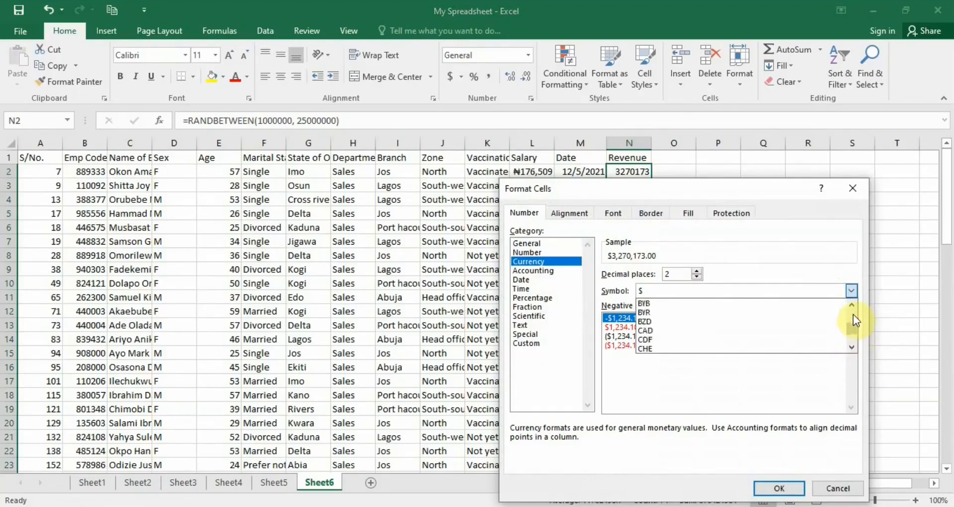
{"action": "left_click", "coordinate": [854, 310]}
{"action": "left_click", "coordinate": [854, 305]}
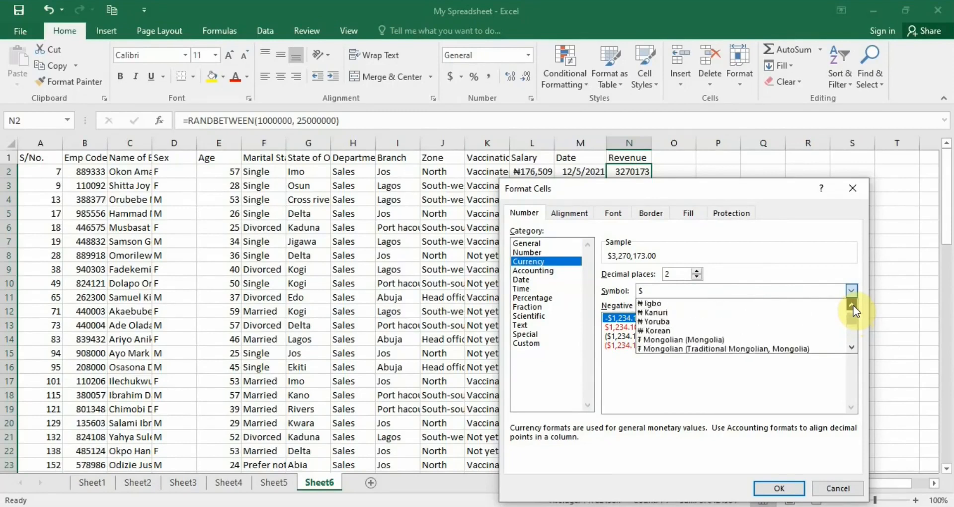
{"action": "double_click", "coordinate": [852, 347]}
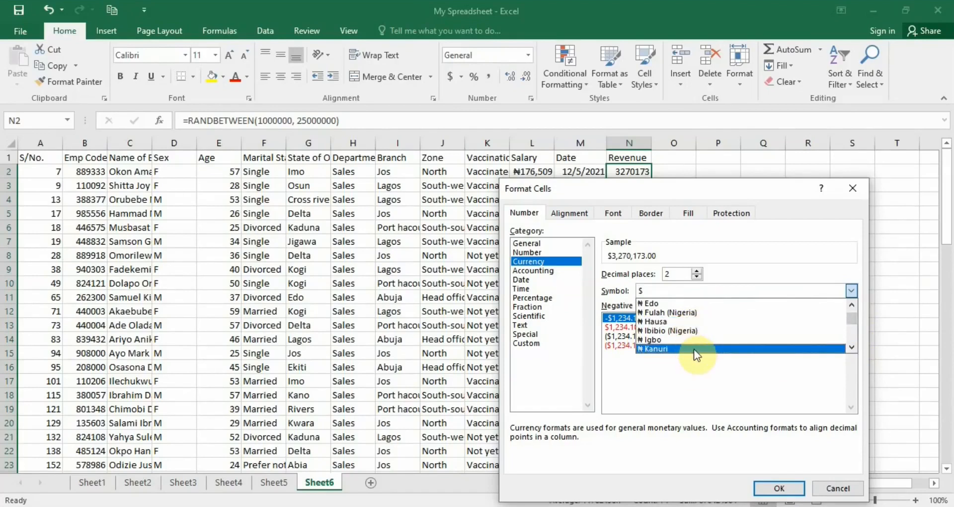
{"action": "left_click", "coordinate": [694, 348]}
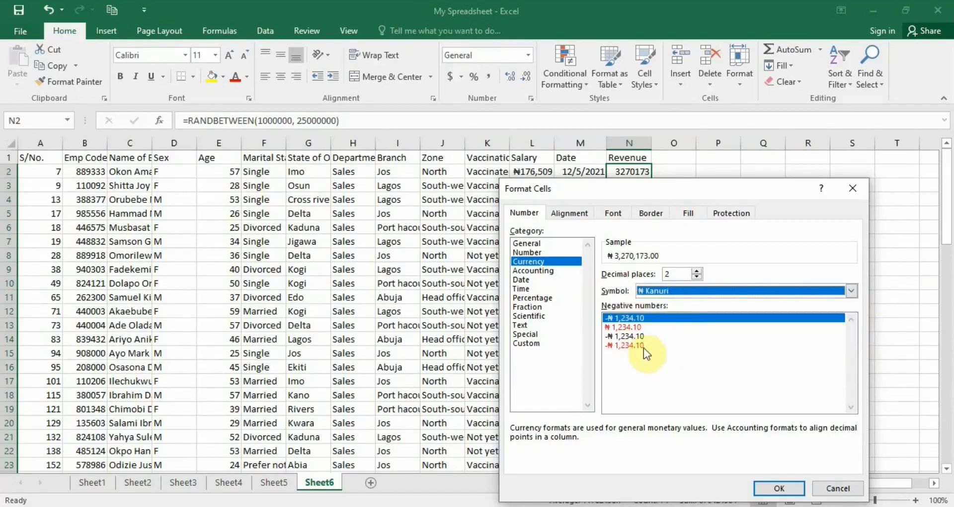
- Set the Revenue currency format to 0 decimal places and apply it
{"action": "left_click", "coordinate": [697, 278]}
{"action": "left_click", "coordinate": [696, 277]}
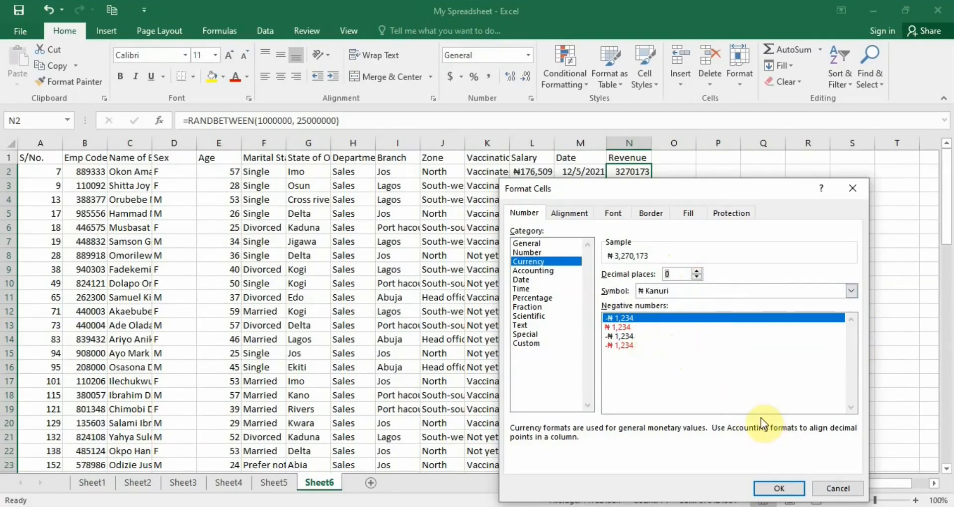
{"action": "left_click", "coordinate": [787, 489]}
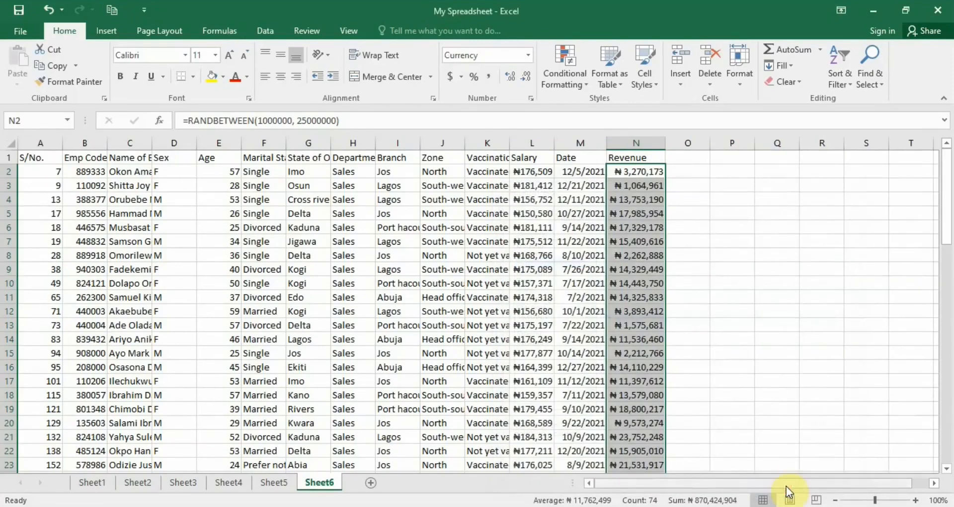
{"action": "left_click", "coordinate": [649, 171]}
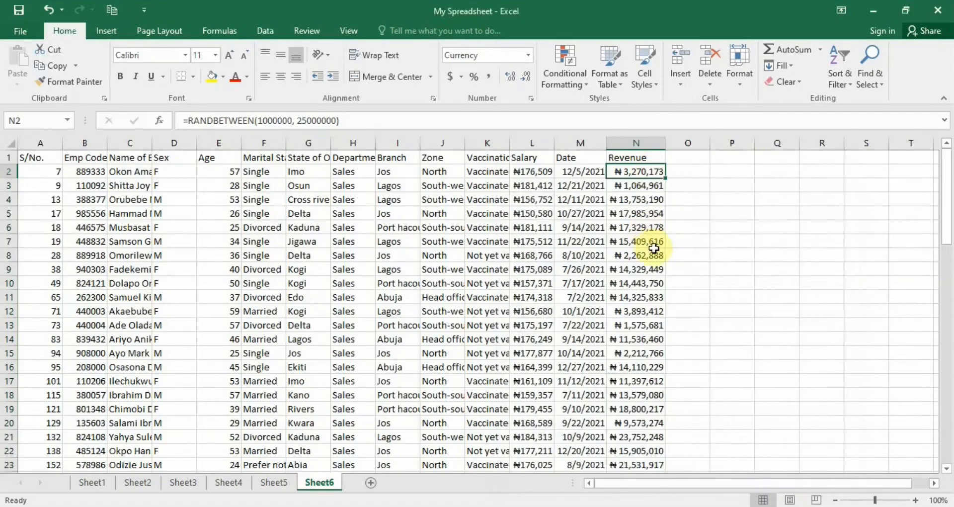
- Change the header in N1 to "Revenue generated"
{"action": "left_click", "coordinate": [650, 157]}
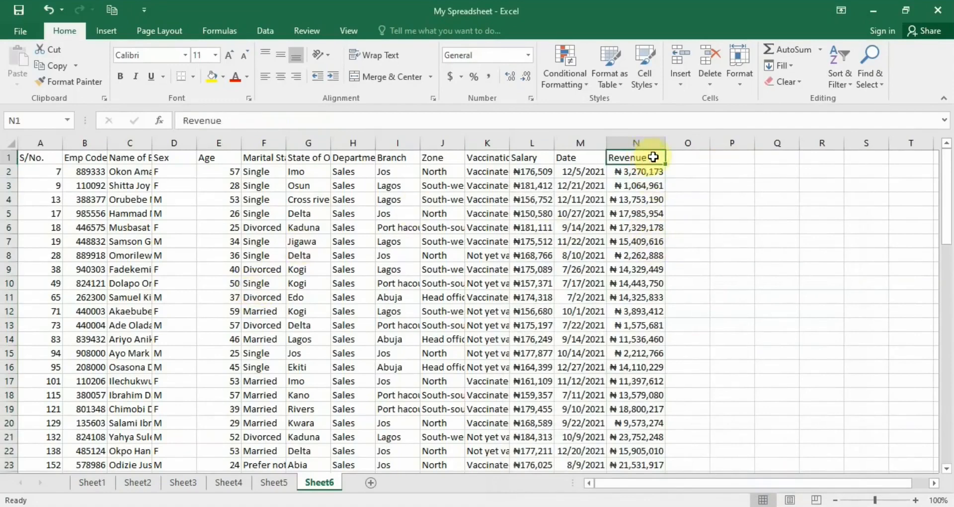
{"action": "double_click", "coordinate": [653, 158]}
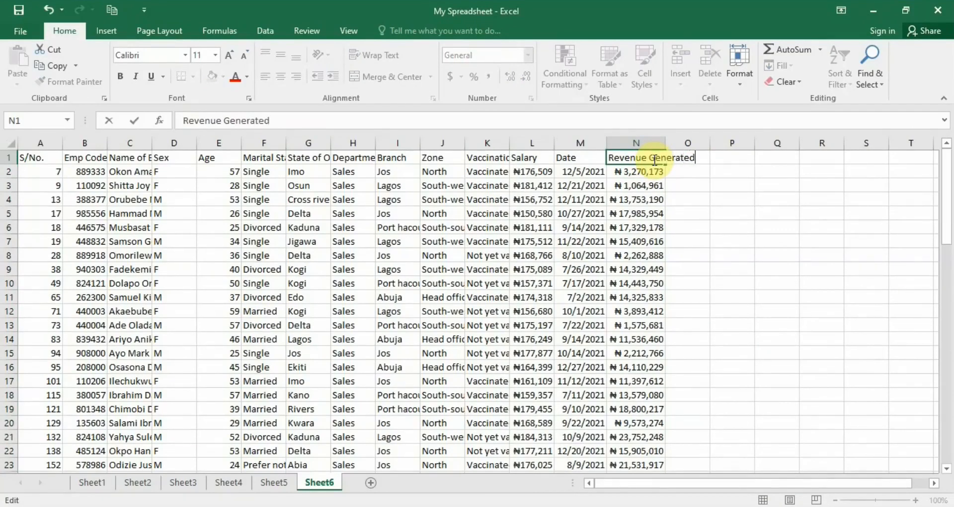
{"action": "key", "text": "BackSpace"}
{"action": "type", "text": "g"}
{"action": "key", "text": "Return"}
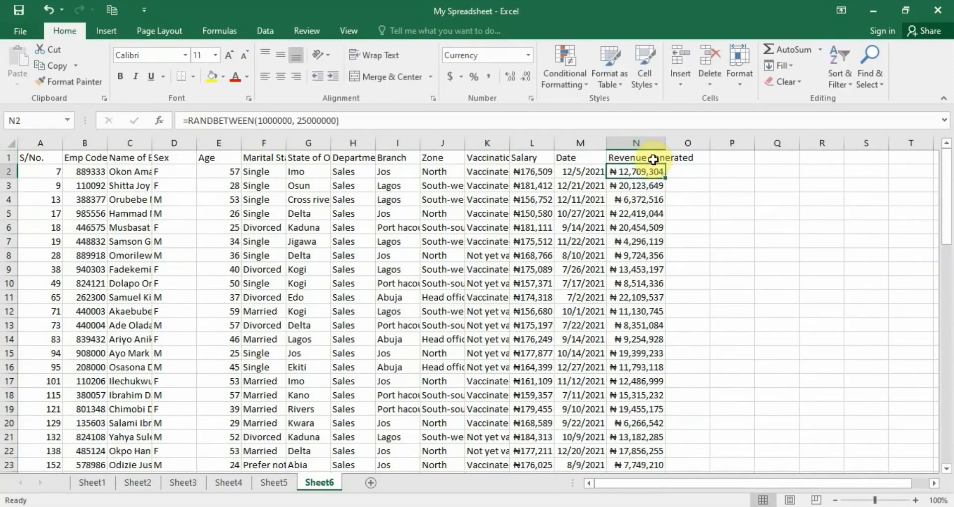
- Copy all the revenue cells from N2 down and paste them back in place as values only
{"action": "key", "text": "ctrl+shift+Down"}
{"action": "right_click", "coordinate": [625, 180]}
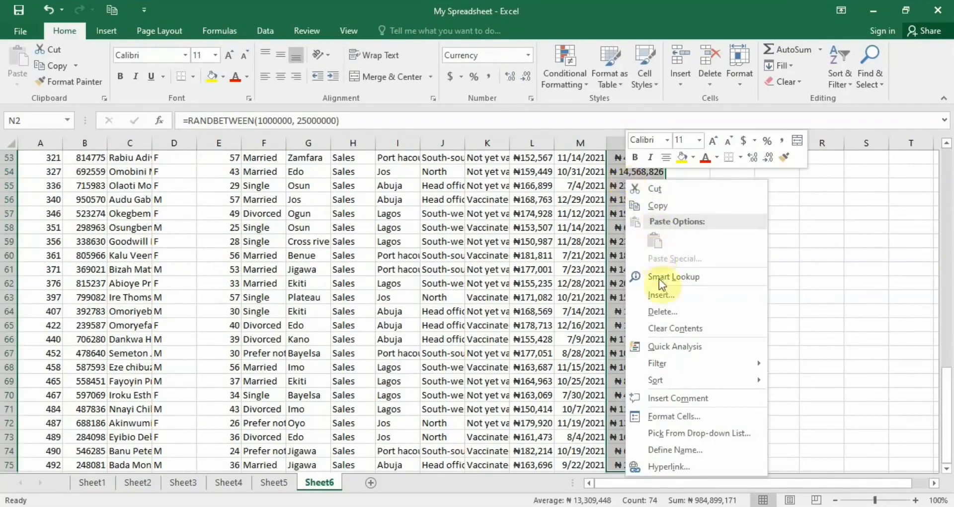
{"action": "left_click", "coordinate": [658, 205]}
{"action": "scroll", "coordinate": [629, 177], "scroll_direction": "up", "scroll_amount": 17}
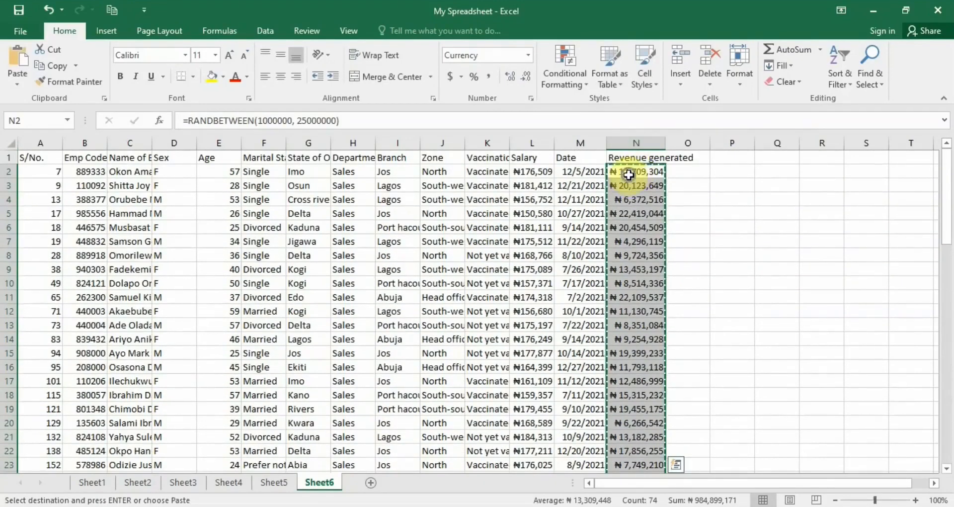
{"action": "right_click", "coordinate": [629, 177]}
{"action": "mouse_move", "coordinate": [750, 255]}
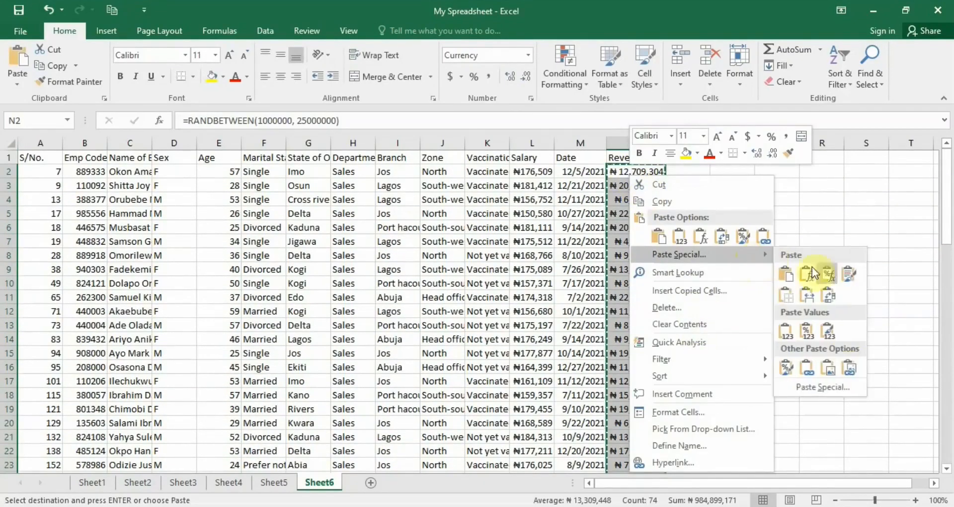
{"action": "left_click", "coordinate": [840, 388]}
{"action": "left_click", "coordinate": [704, 339]}
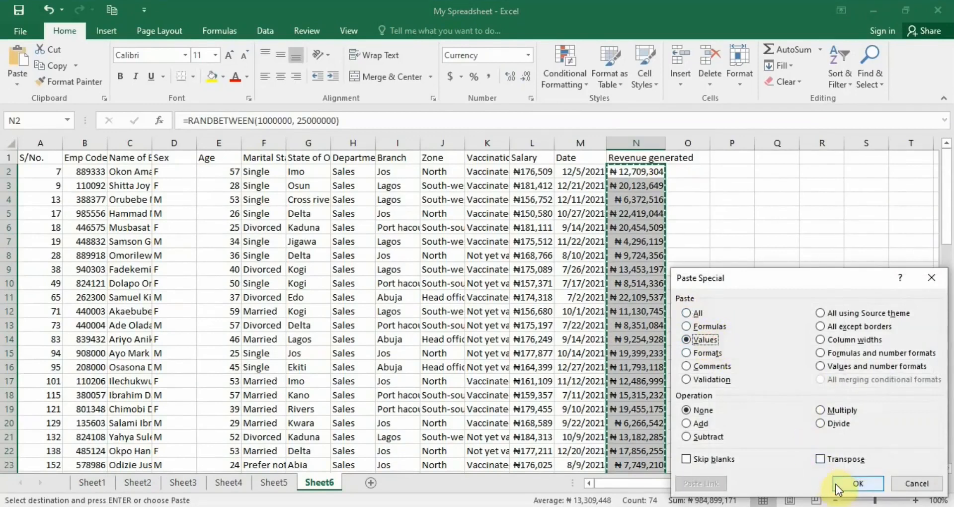
{"action": "left_click", "coordinate": [868, 483]}
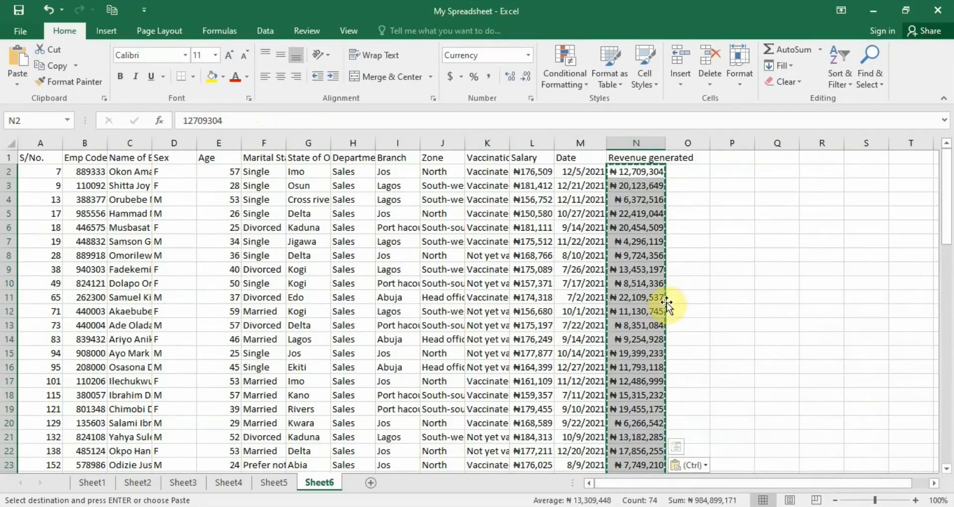
- Enter the header "Number of Customers" in O1
{"action": "left_click", "coordinate": [685, 160]}
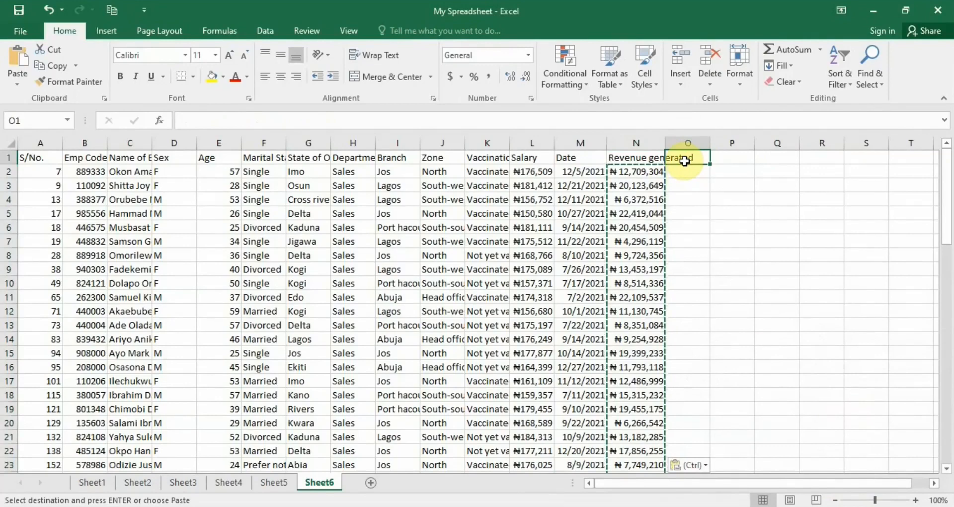
{"action": "type", "text": "Number of C"}
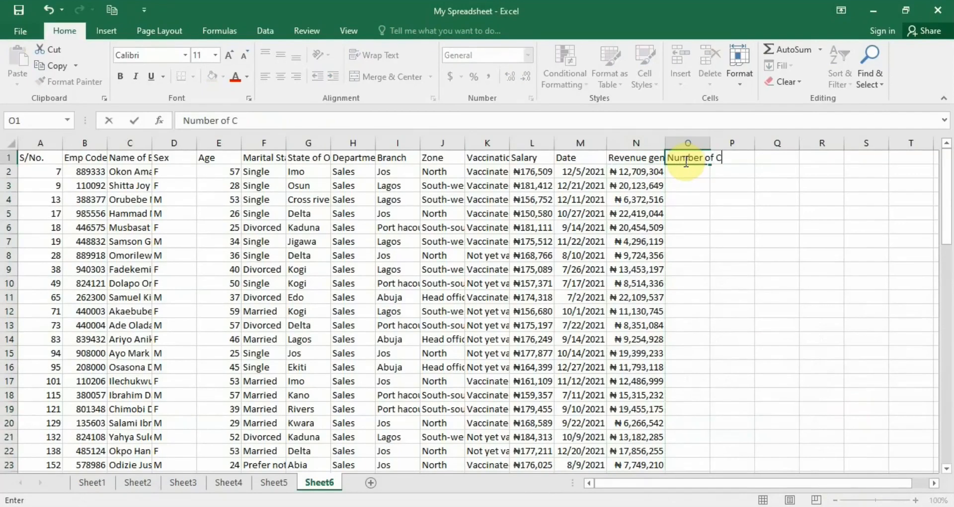
{"action": "type", "text": "ustomers"}
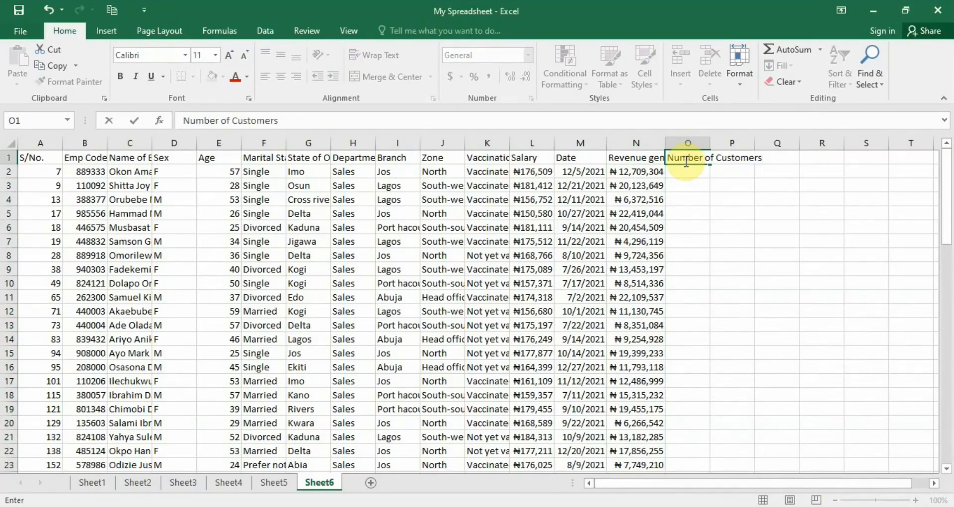
- Enter the formula =RANDBETWEEN(5, 25) in O2 to generate a random customer number
{"action": "left_click", "coordinate": [689, 173]}
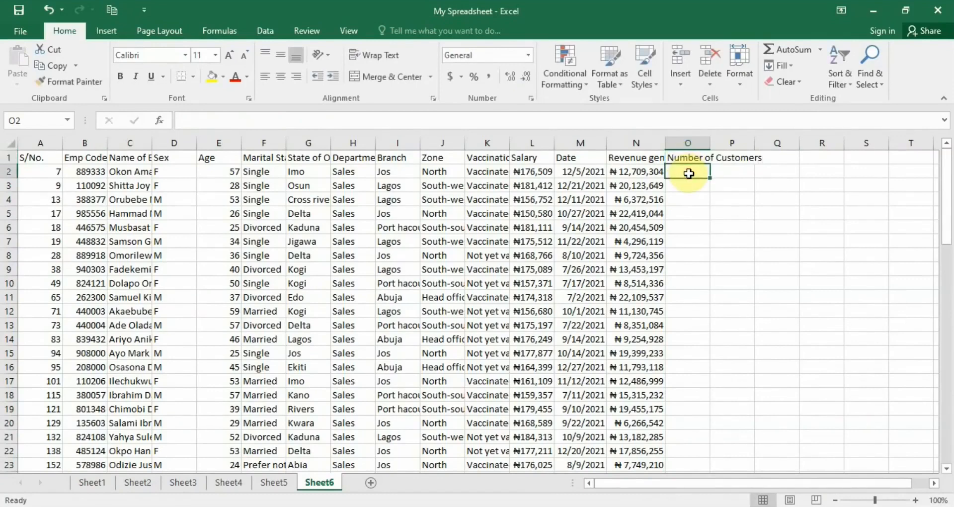
{"action": "type", "text": "ra"}
{"action": "key", "text": "BackSpace"}
{"action": "key", "text": "BackSpace"}
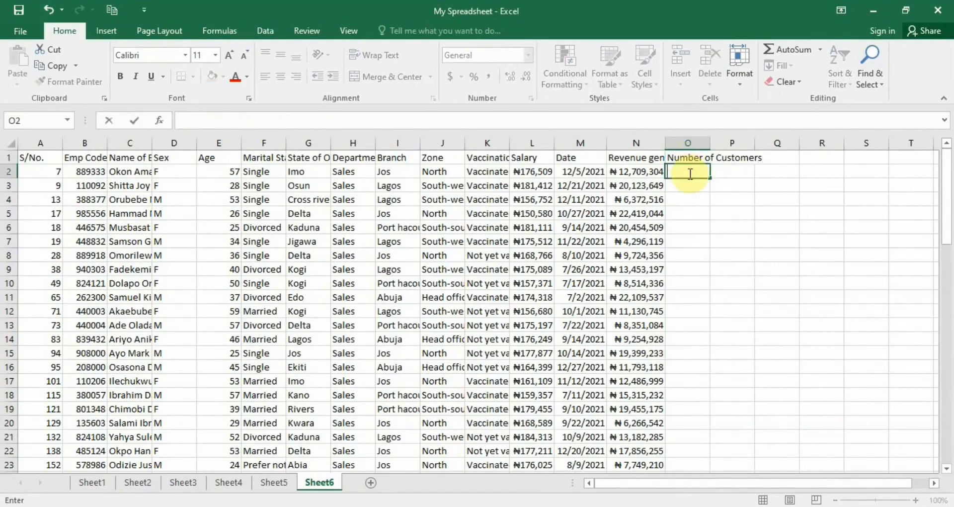
{"action": "type", "text": "="}
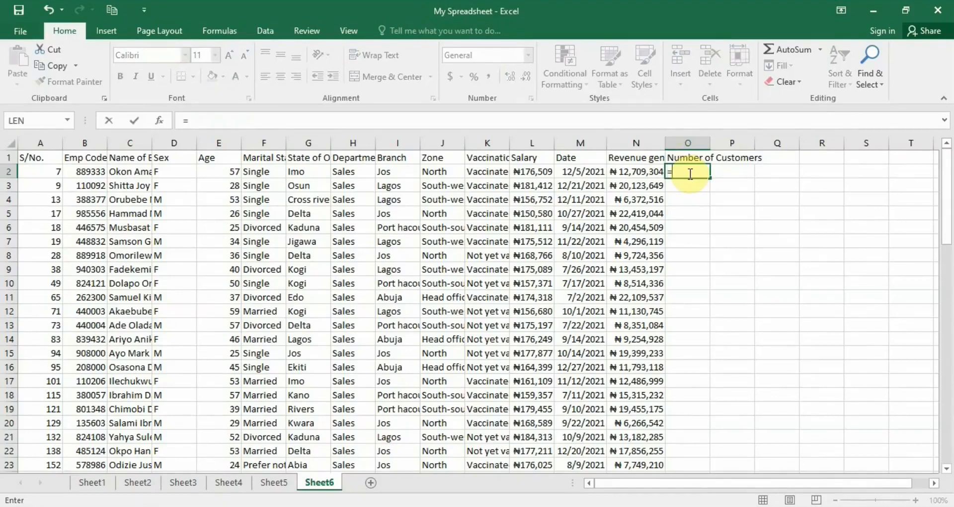
{"action": "type", "text": "ra"}
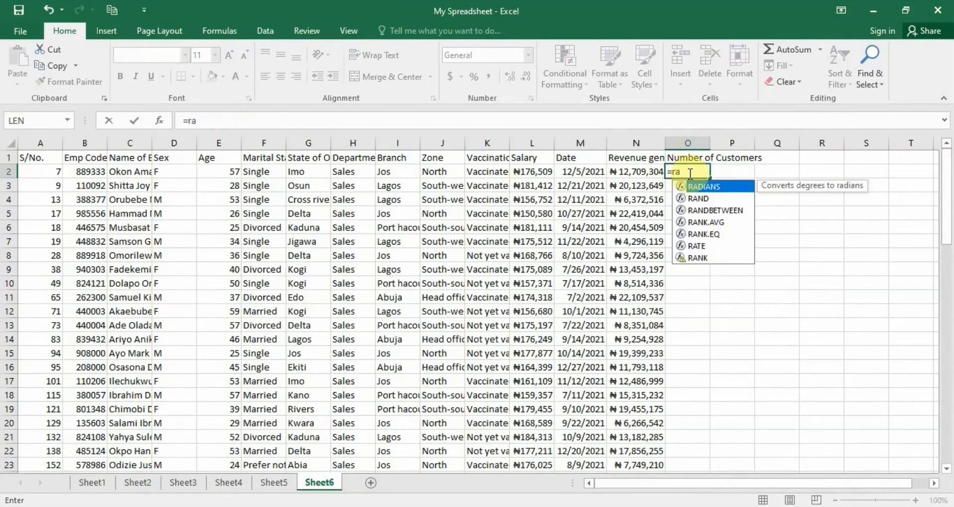
{"action": "double_click", "coordinate": [706, 209]}
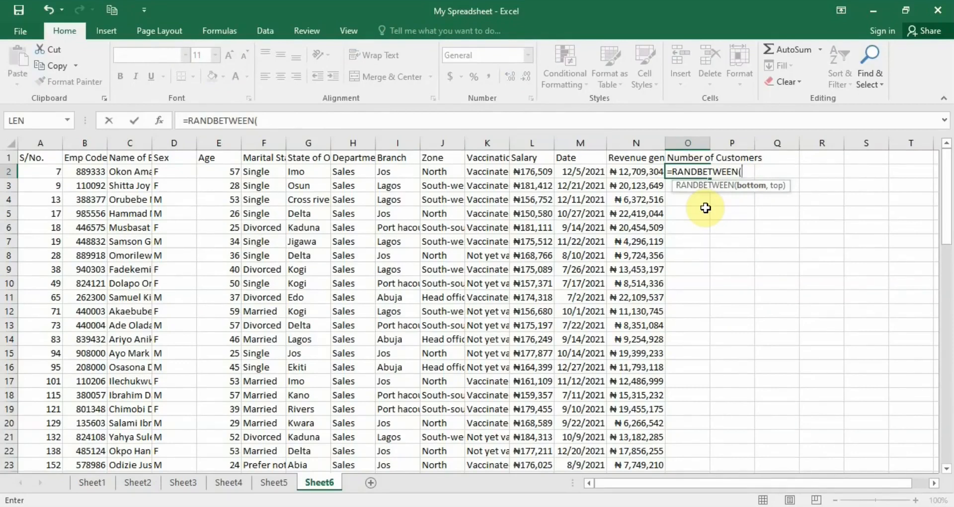
{"action": "type", "text": ", 25"}
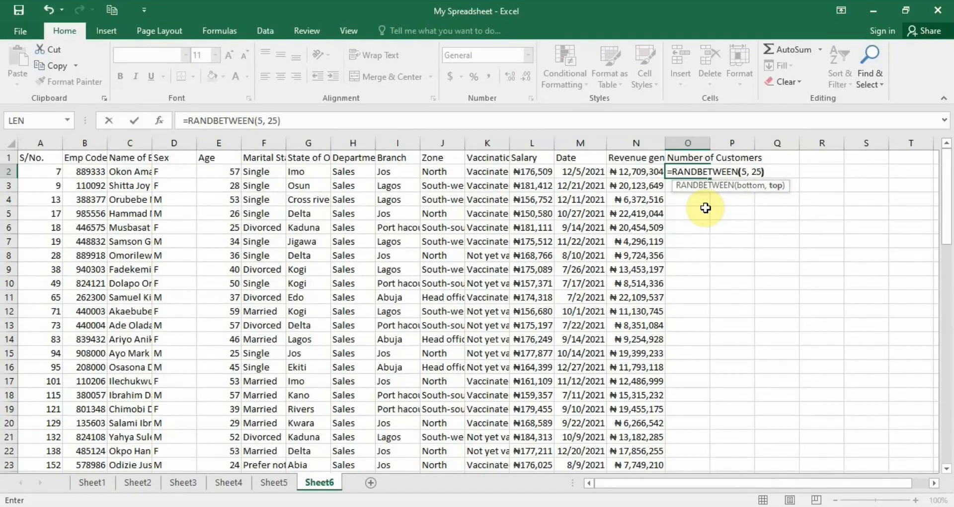
{"action": "key", "text": "Return"}
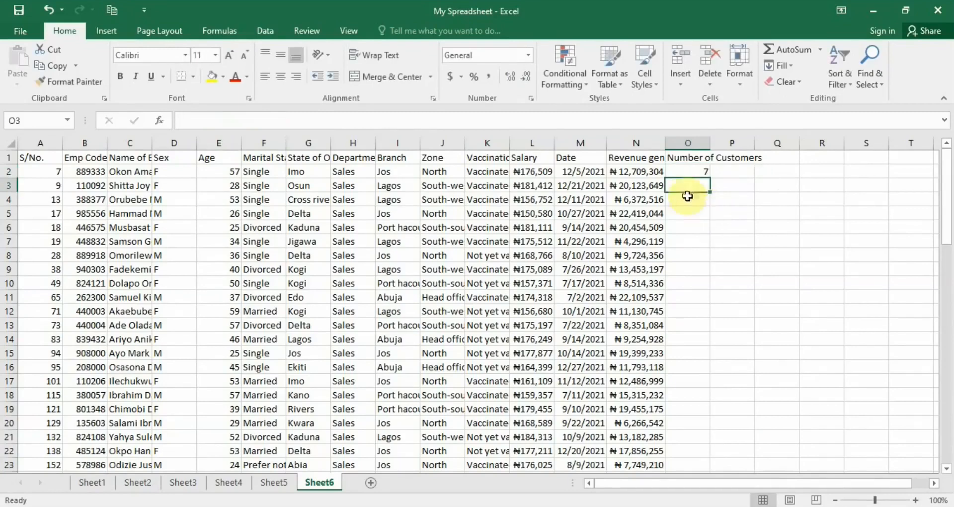
- Fill the customer number formula from O2 down the column and replace the filled formulas with their values only
{"action": "left_click", "coordinate": [703, 172]}
{"action": "double_click", "coordinate": [710, 178]}
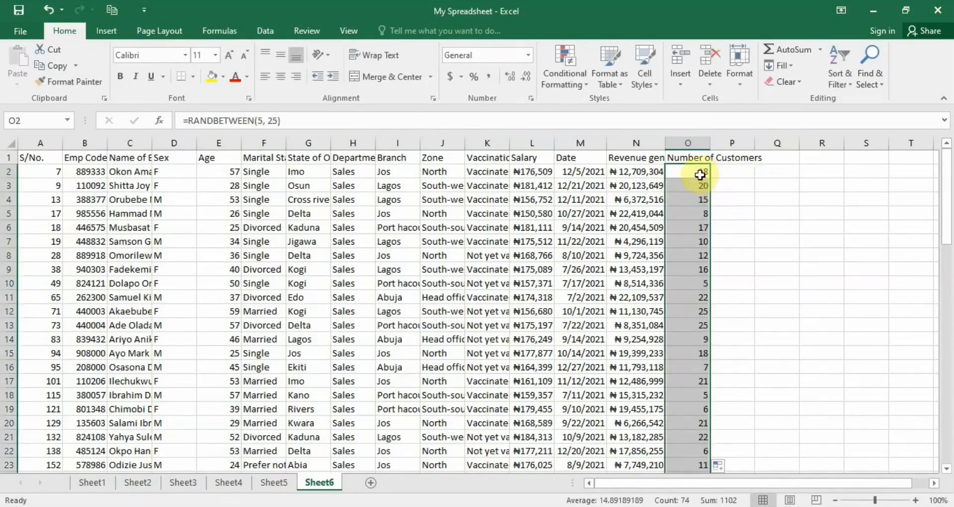
{"action": "right_click", "coordinate": [700, 174]}
{"action": "left_click", "coordinate": [712, 200]}
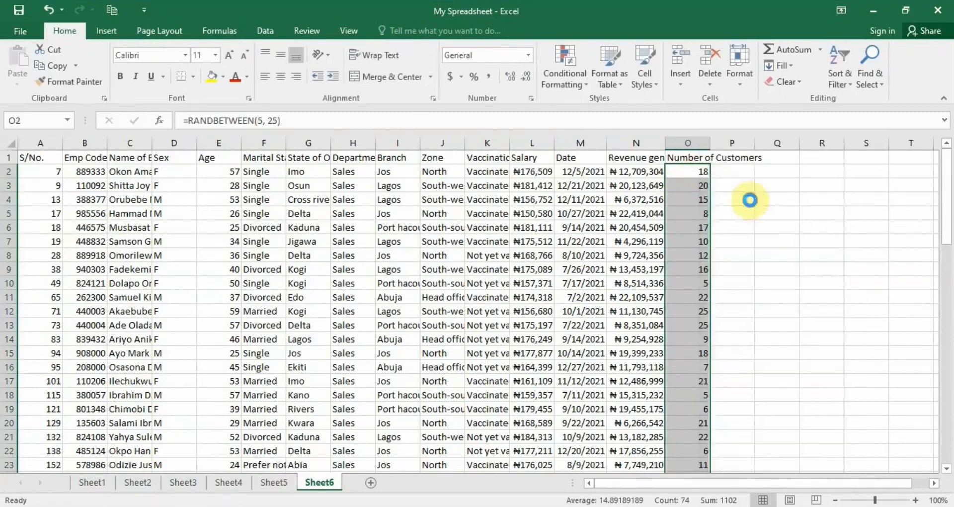
{"action": "right_click", "coordinate": [704, 177]}
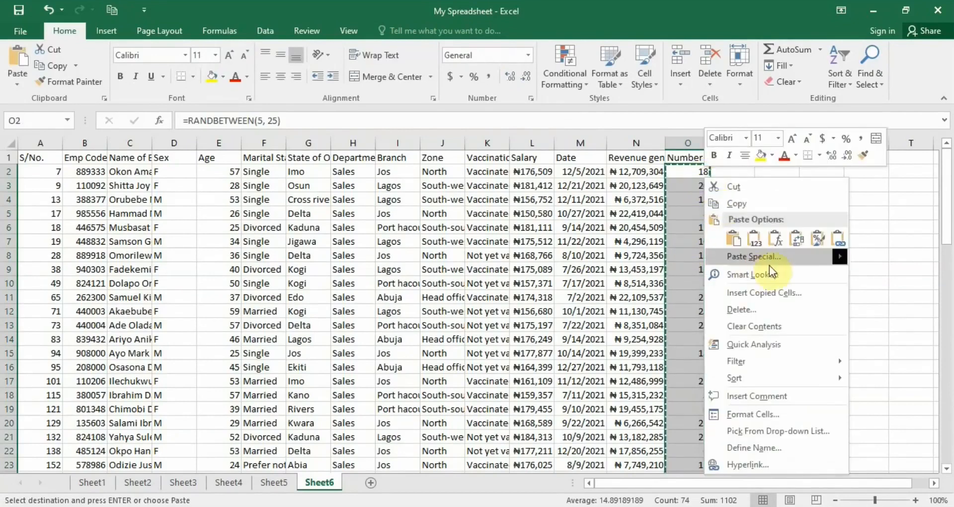
{"action": "mouse_move", "coordinate": [769, 258]}
{"action": "left_click", "coordinate": [907, 389]}
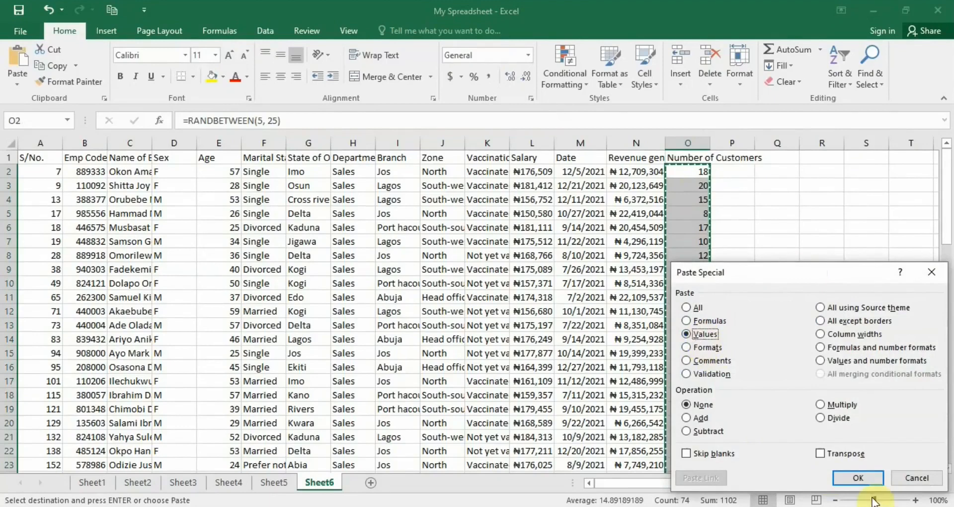
{"action": "left_click", "coordinate": [855, 478]}
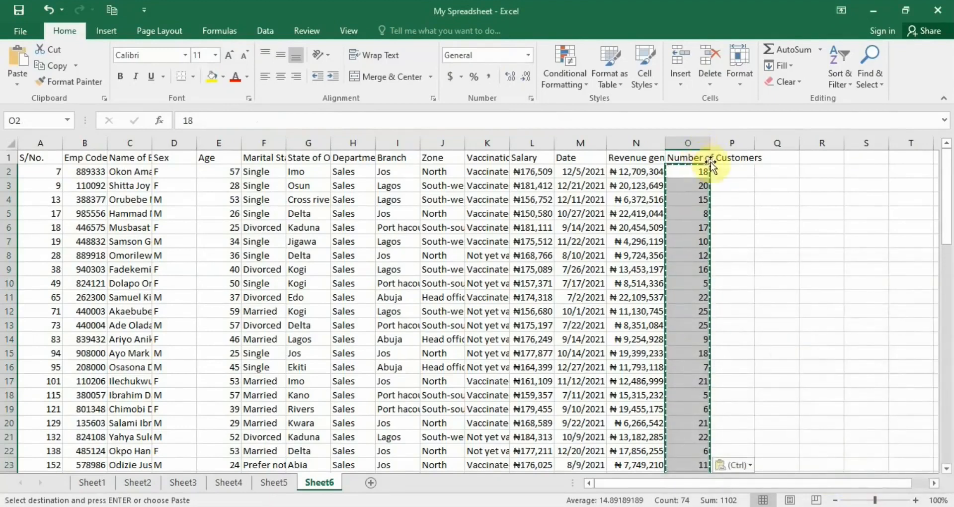
- Autofit column O to its Number of Customers header and enter the header "Products sold" in P1
{"action": "left_click", "coordinate": [729, 170]}
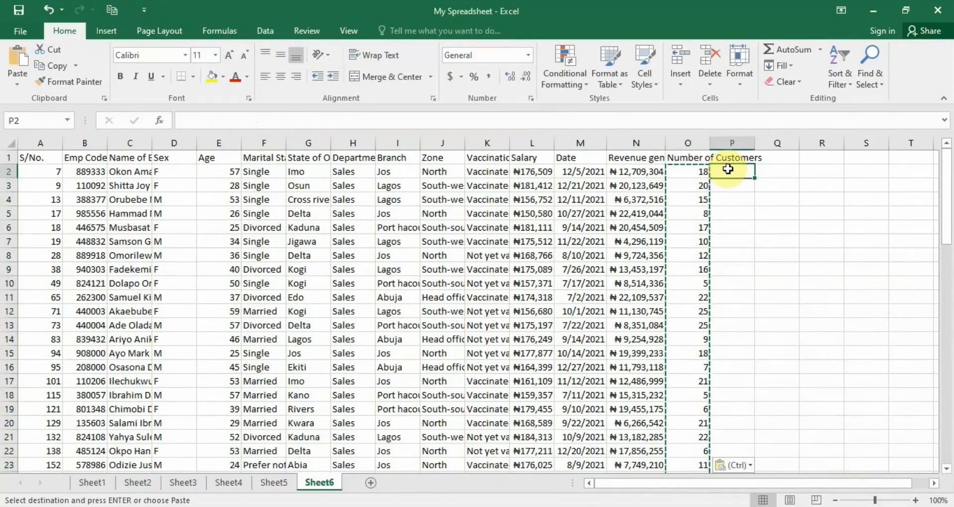
{"action": "double_click", "coordinate": [711, 144]}
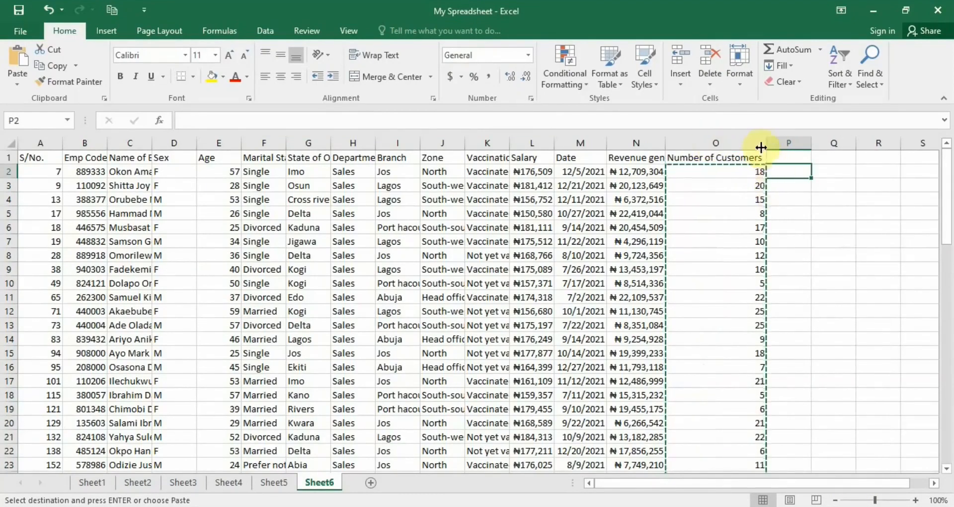
{"action": "left_click", "coordinate": [785, 159]}
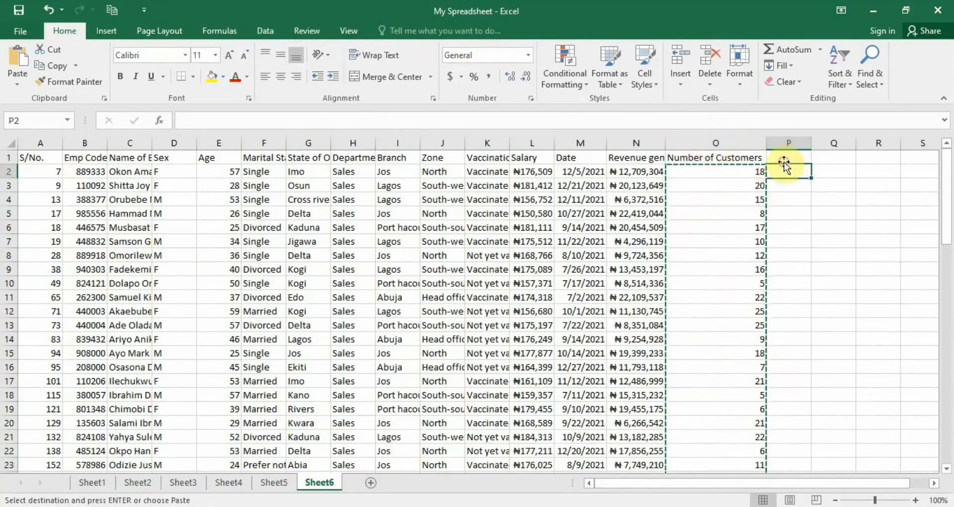
{"action": "key", "text": "Escape"}
{"action": "type", "text": "Products sold"}
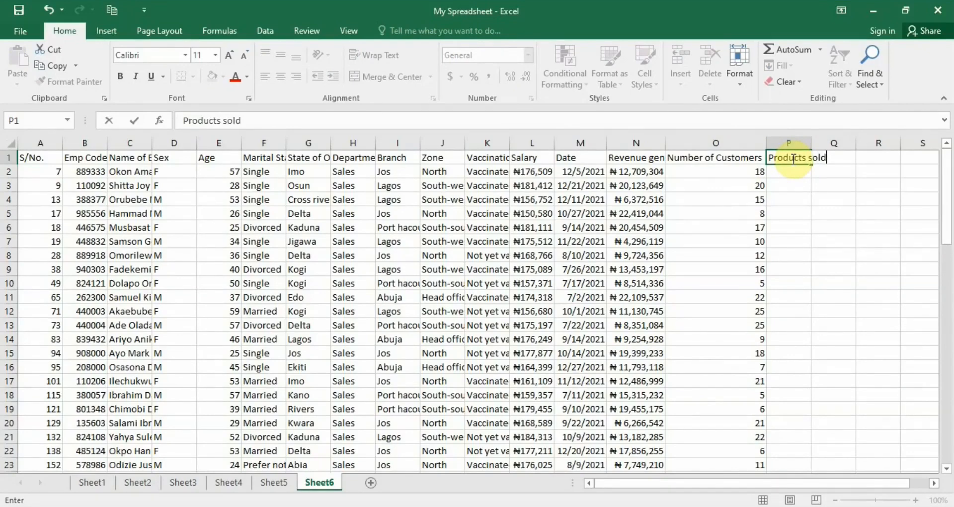
{"action": "key", "text": "Return"}
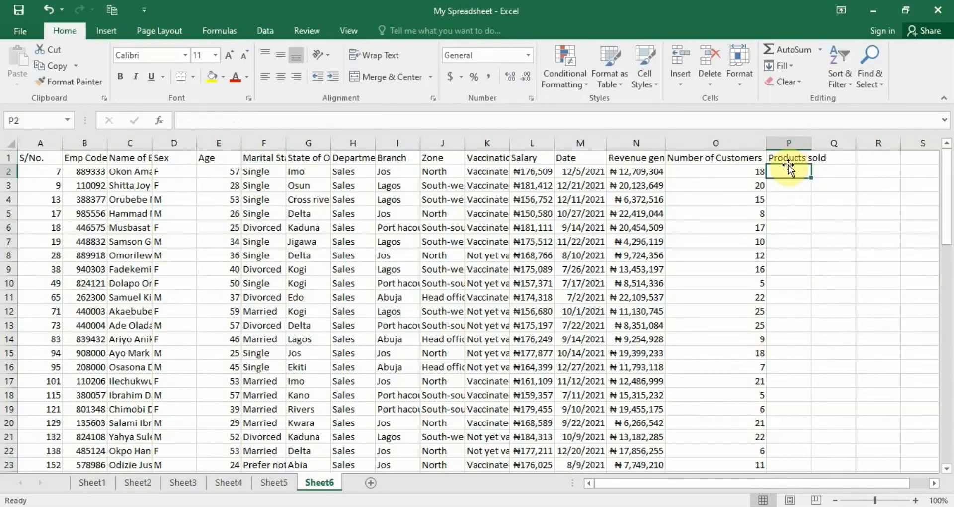
- Enter the formula =RANDBETWEEN(6, 15) in P2 to generate a random number of products sold
{"action": "type", "text": "=ra"}
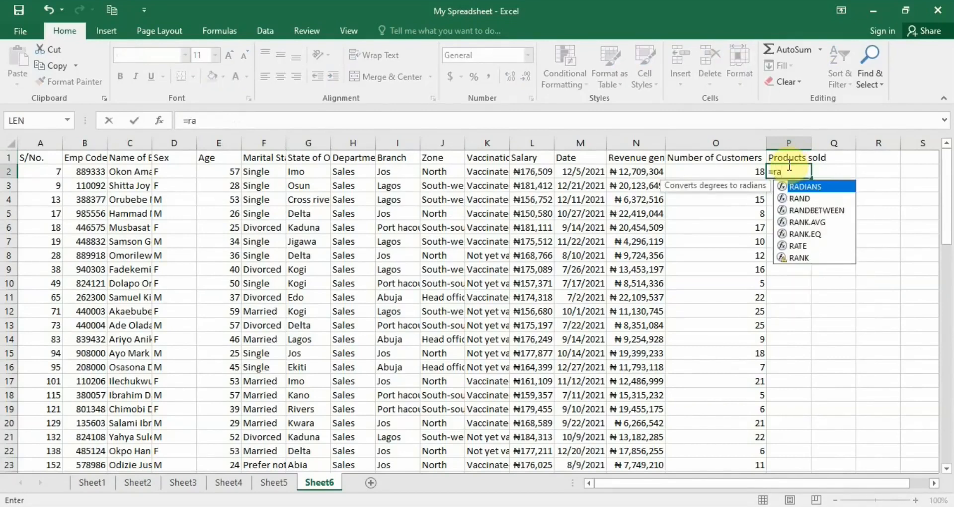
{"action": "double_click", "coordinate": [833, 209]}
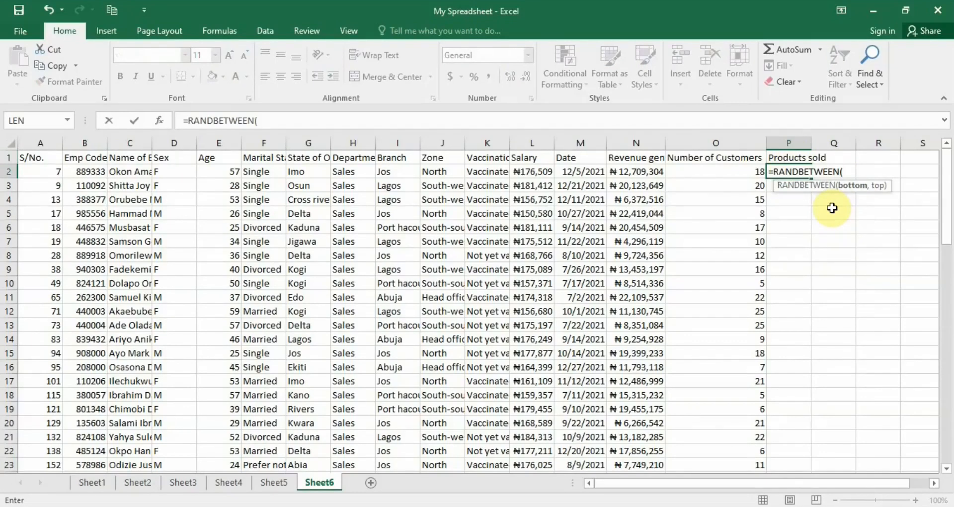
{"action": "type", "text": "6, 15"}
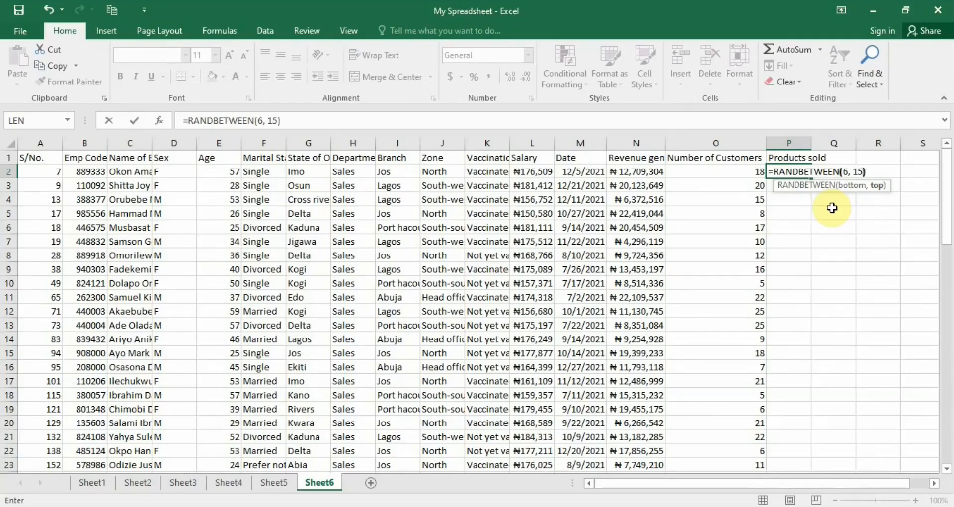
{"action": "key", "text": "Return"}
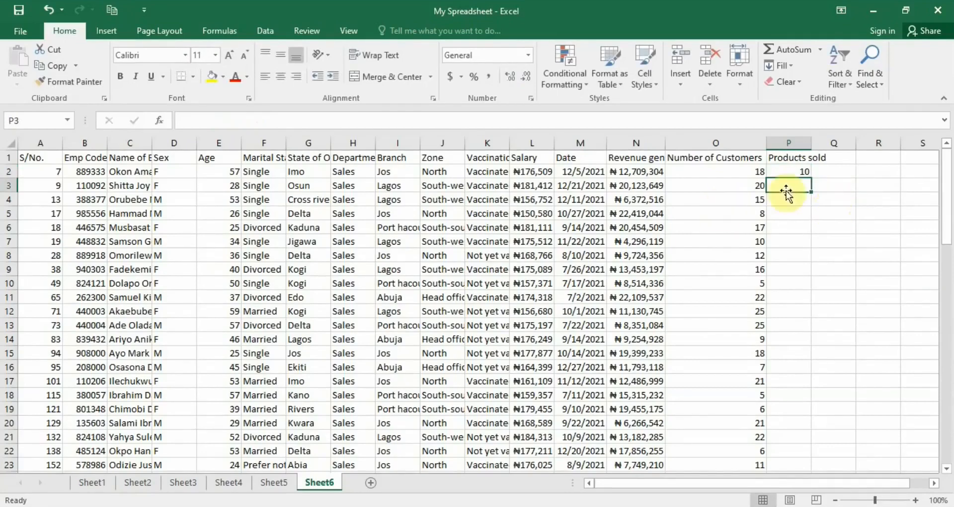
- Fill the products sold formula from P2 down the column and replace the filled formulas with their values only
{"action": "left_click", "coordinate": [803, 174]}
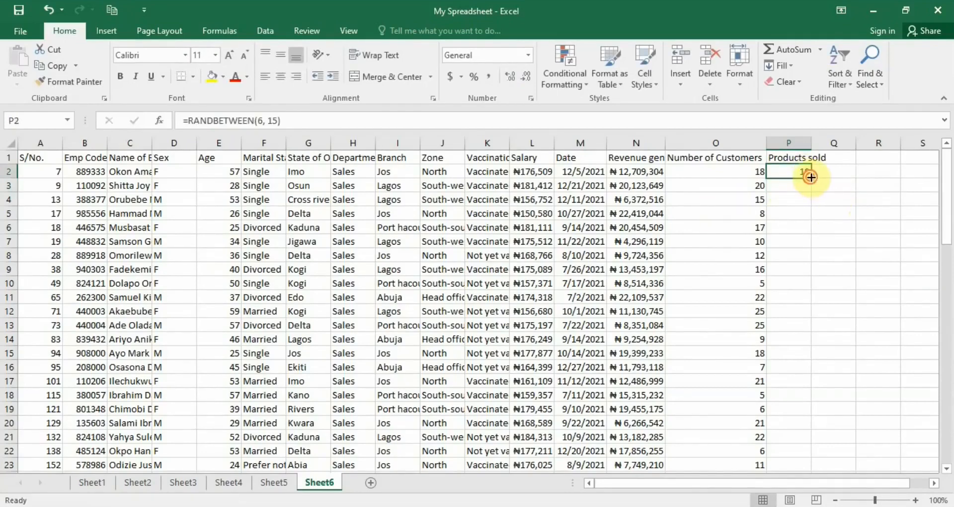
{"action": "double_click", "coordinate": [811, 178]}
{"action": "right_click", "coordinate": [809, 177]}
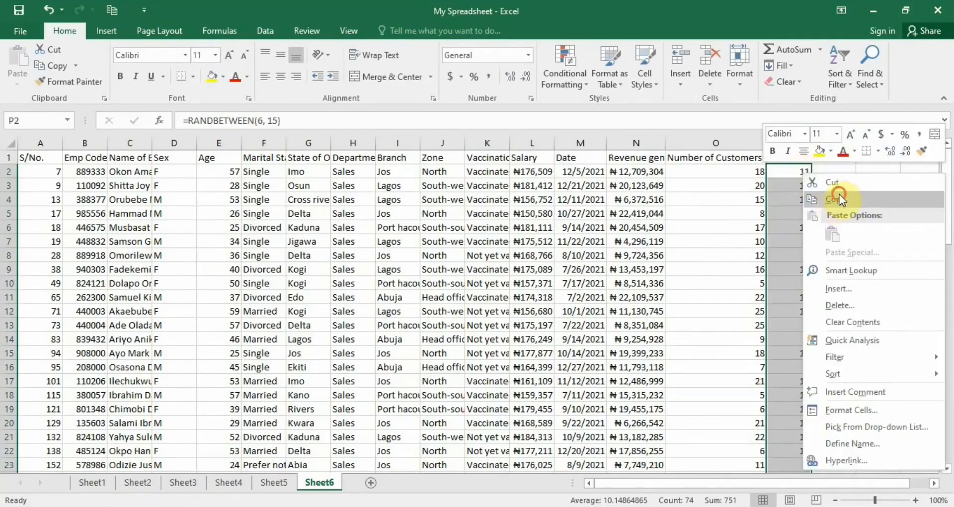
{"action": "left_click", "coordinate": [825, 188]}
{"action": "right_click", "coordinate": [784, 172]}
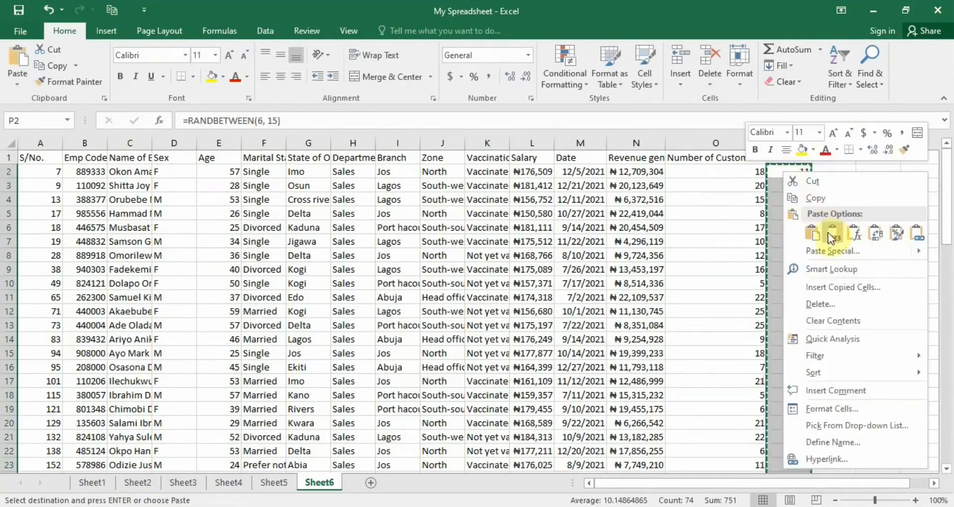
{"action": "mouse_move", "coordinate": [828, 248]}
{"action": "left_click", "coordinate": [731, 380]}
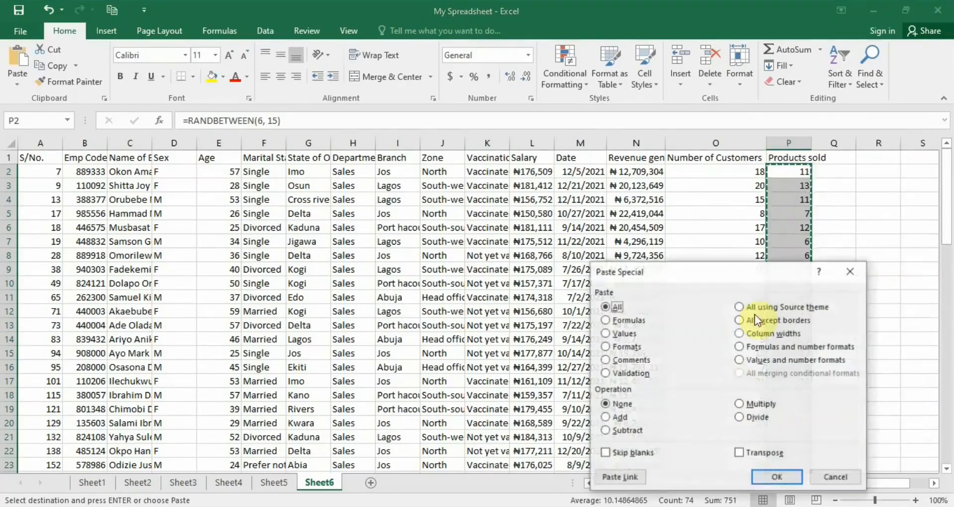
{"action": "left_click", "coordinate": [619, 333]}
{"action": "left_click", "coordinate": [765, 476]}
- Autofit column C so the full employee names fit
{"action": "left_click", "coordinate": [717, 345]}
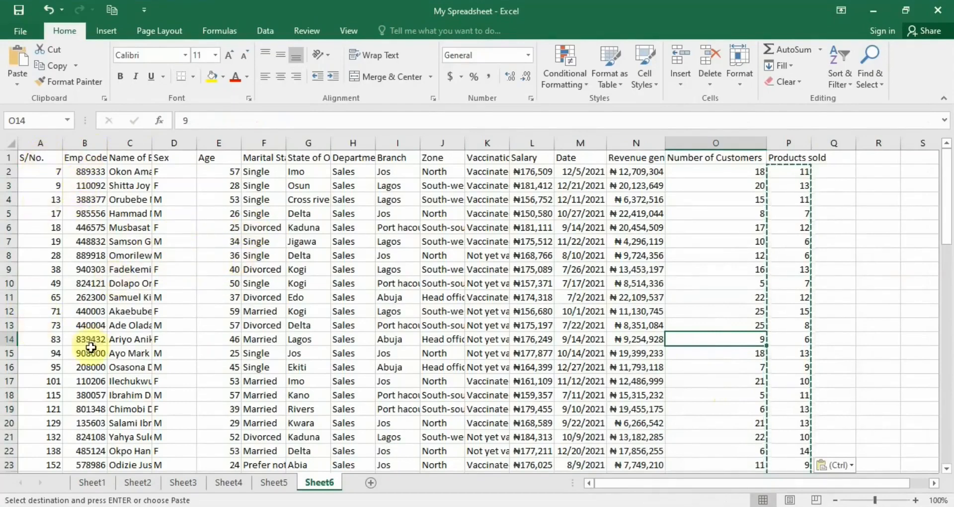
{"action": "double_click", "coordinate": [152, 143]}
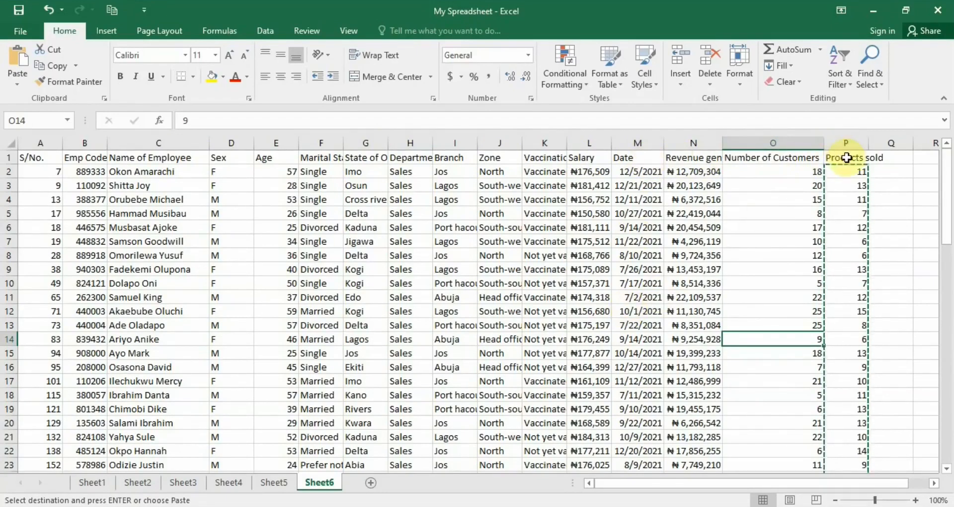
{"action": "left_click", "coordinate": [758, 228]}
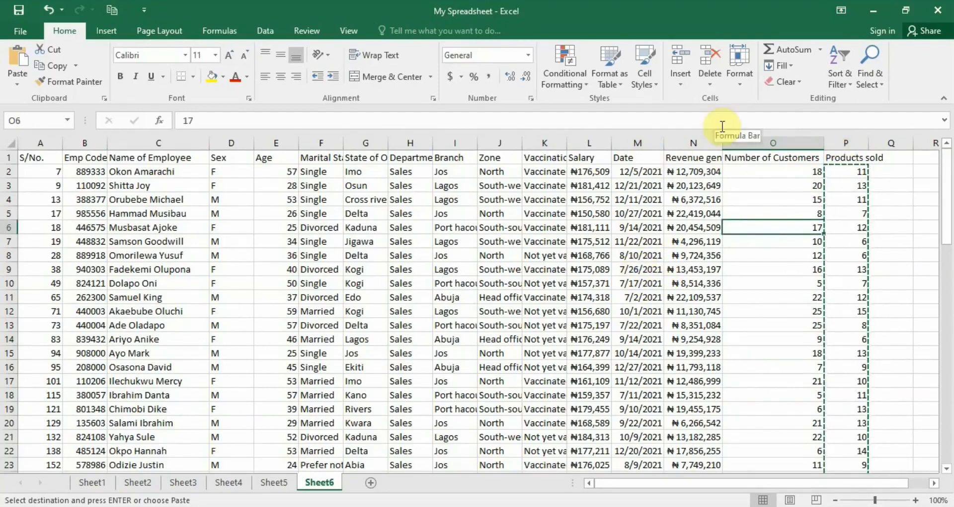
{"action": "left_click", "coordinate": [358, 170]}
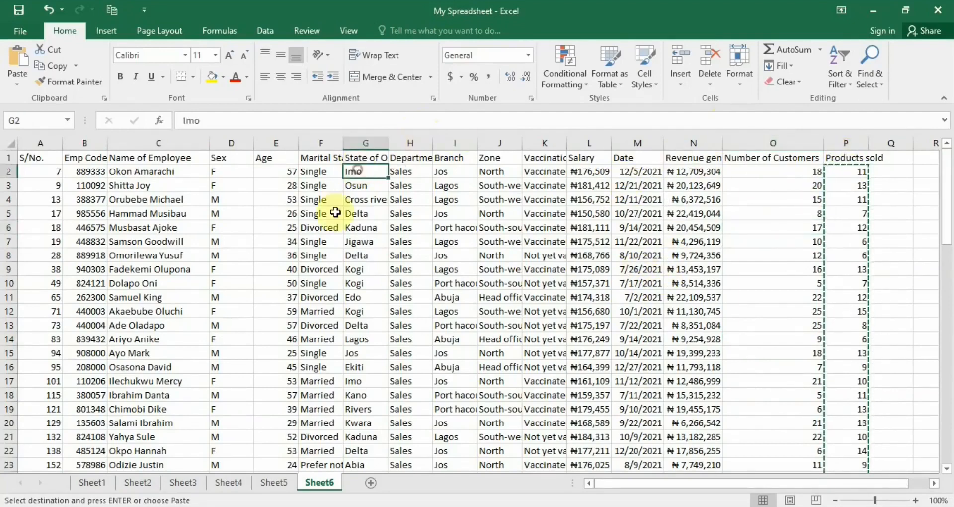
{"action": "left_click", "coordinate": [75, 171]}
{"action": "left_click", "coordinate": [54, 172]}
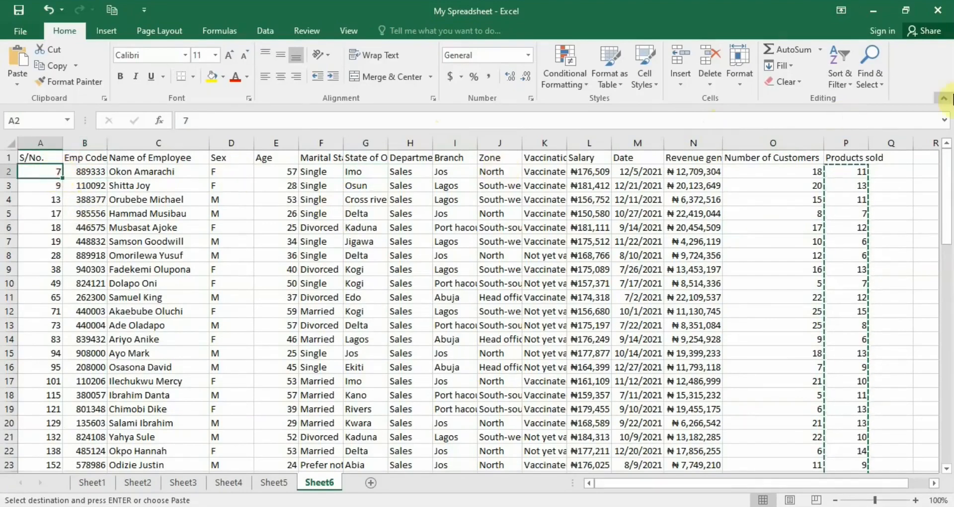
{"action": "left_click_drag", "start_coordinate": [947, 191], "coordinate": [947, 238]}
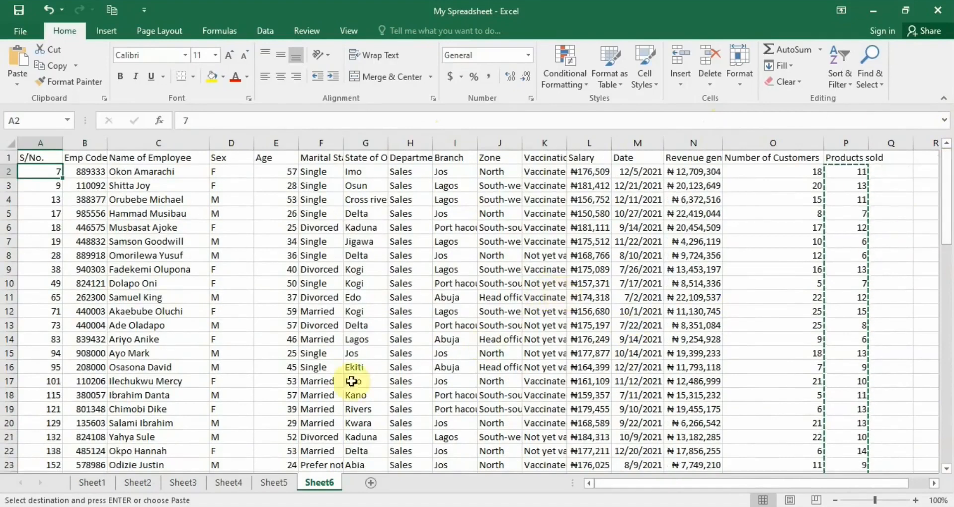
{"action": "left_click", "coordinate": [87, 174]}
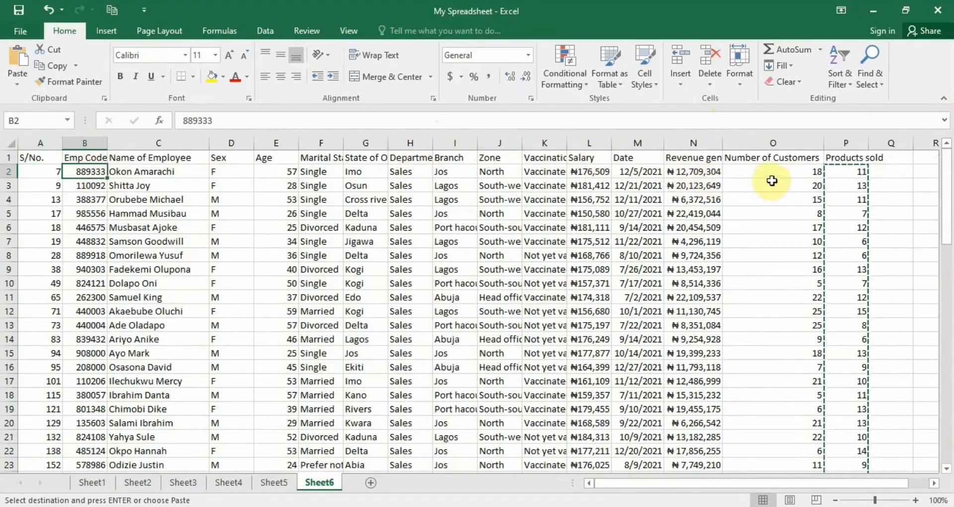
- Apply All Borders to the whole data range A1:P75 on Sheet6
{"action": "left_click", "coordinate": [30, 157]}
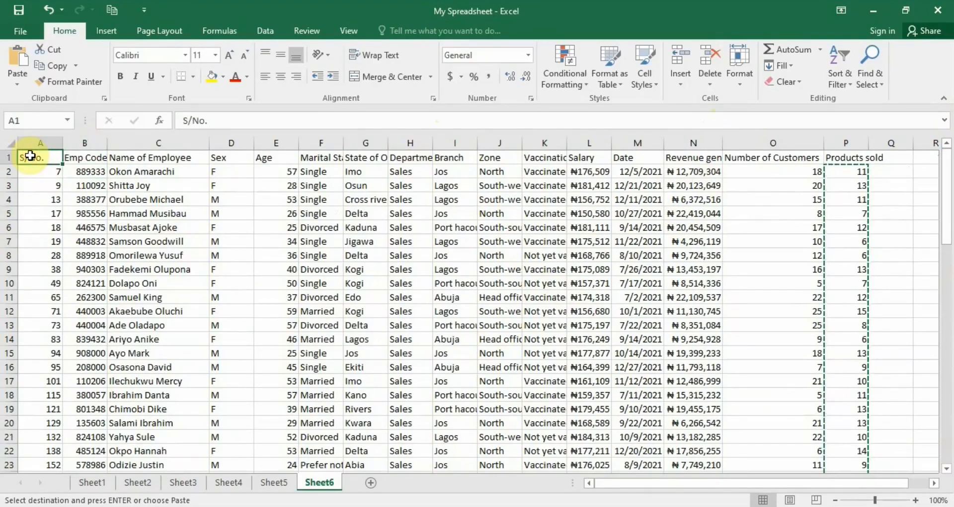
{"action": "key", "text": "ctrl+shift+Right"}
{"action": "key", "text": "ctrl+shift+Down"}
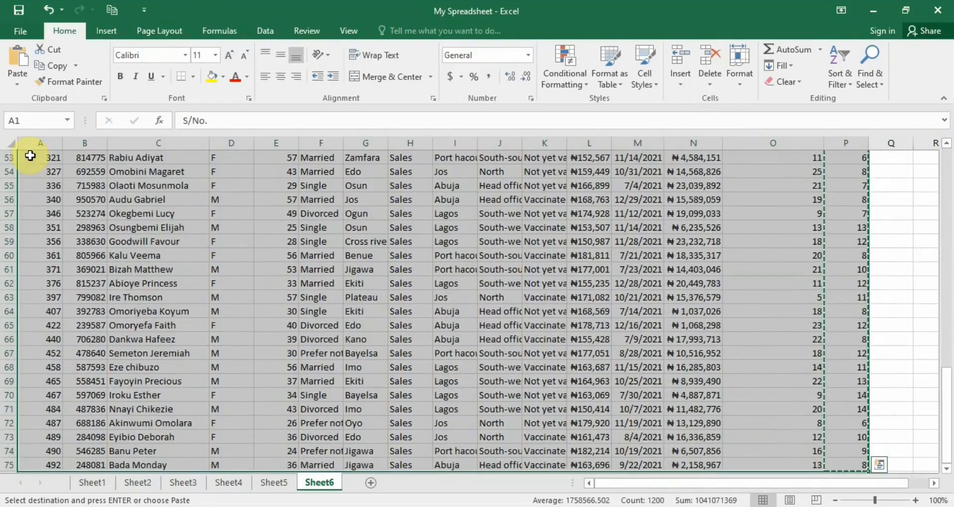
{"action": "left_click", "coordinate": [192, 76]}
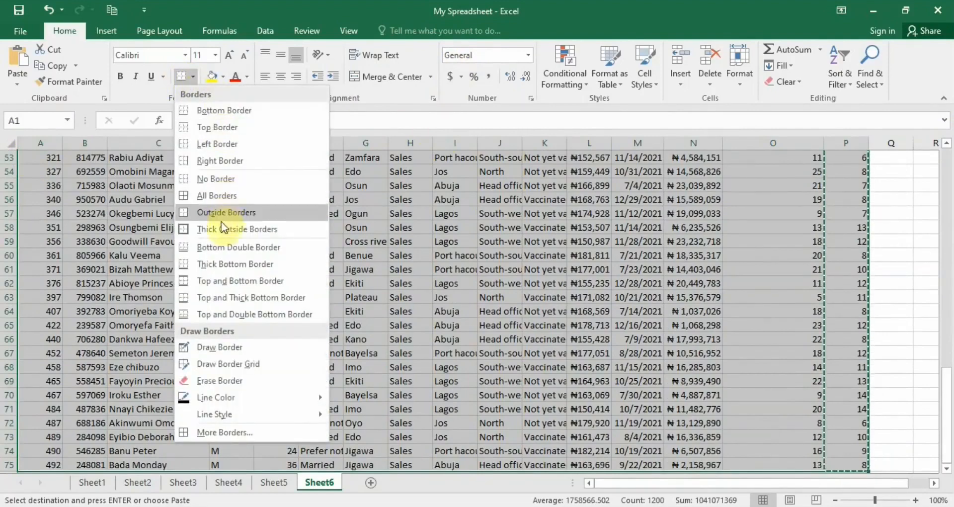
{"action": "left_click", "coordinate": [220, 195]}
- Fill the header row A1:P1 with the standard yellow colour
{"action": "scroll", "coordinate": [75, 218], "scroll_direction": "up", "scroll_amount": 17}
{"action": "left_click", "coordinate": [43, 160]}
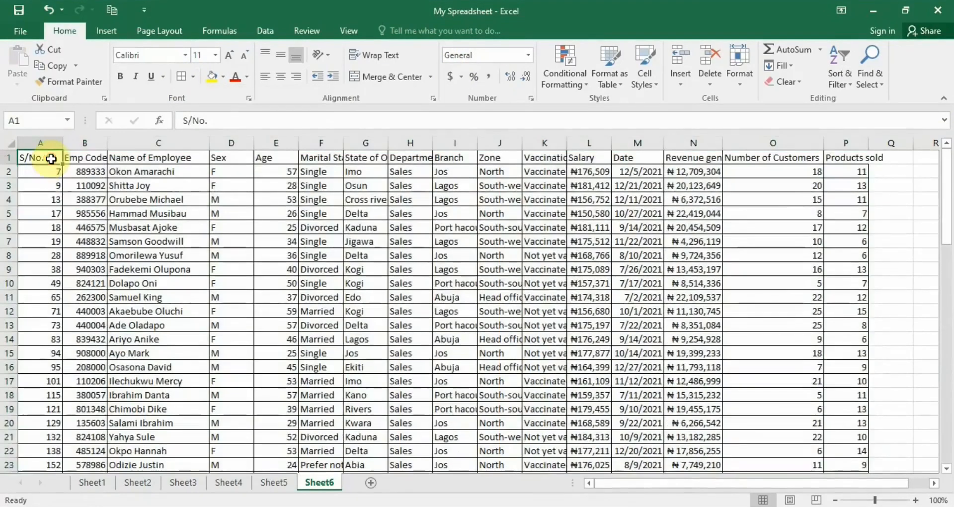
{"action": "key", "text": "ctrl+shift+Right"}
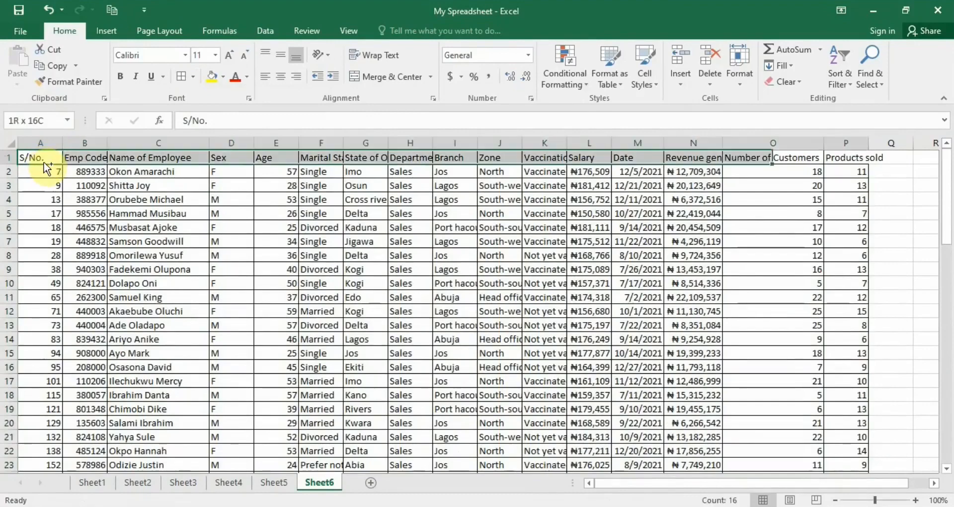
{"action": "left_click", "coordinate": [223, 77]}
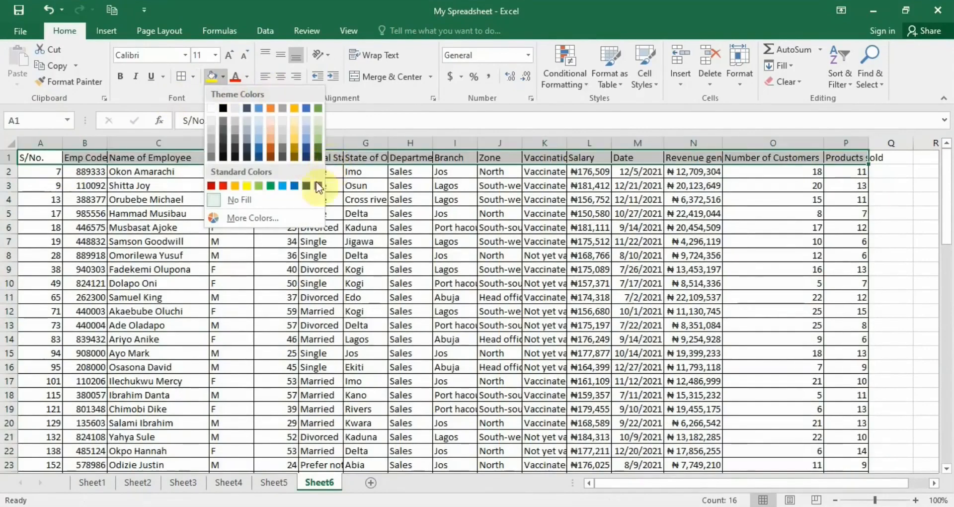
{"action": "left_click", "coordinate": [246, 185]}
{"action": "left_click", "coordinate": [50, 161]}
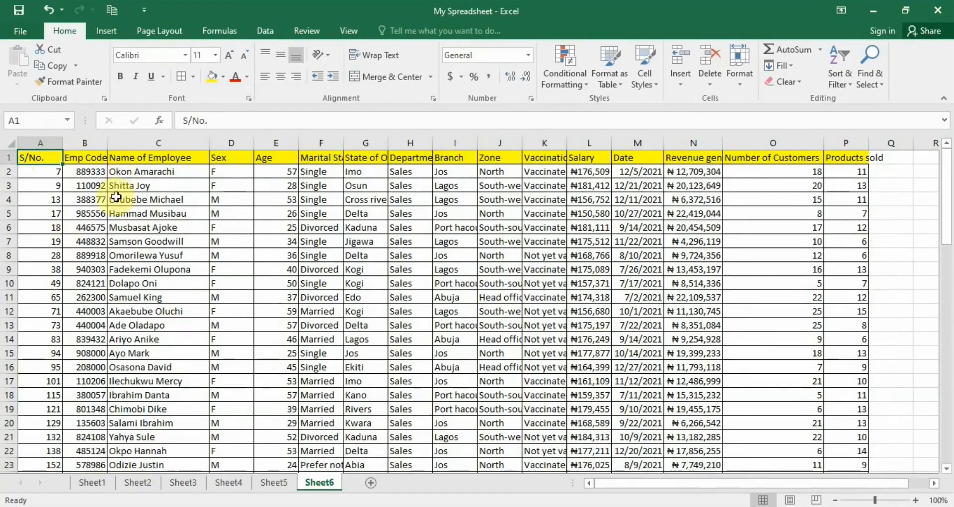
- Insert a PivotTable on a new worksheet, using the range Sheet6!$A$1:$P$75 as its source
{"action": "left_click", "coordinate": [163, 173]}
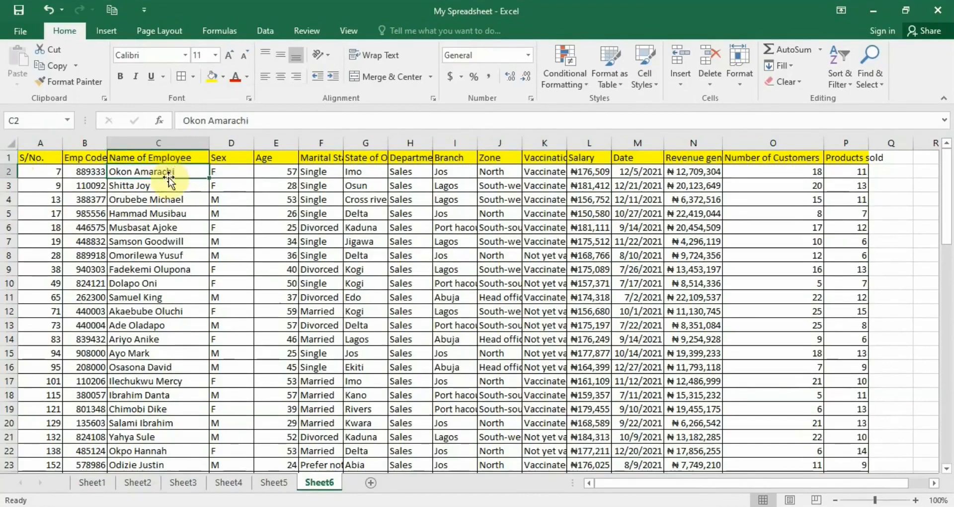
{"action": "left_click", "coordinate": [108, 25]}
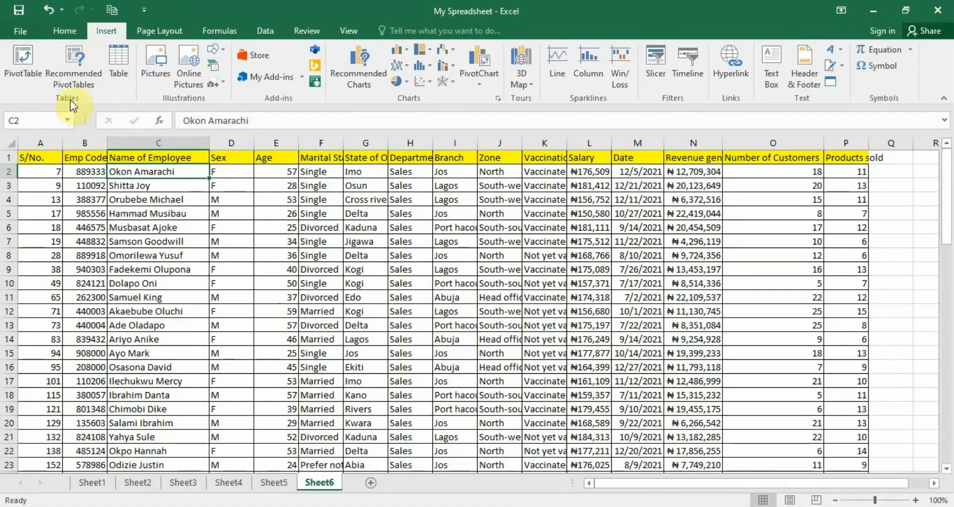
{"action": "left_click", "coordinate": [26, 66]}
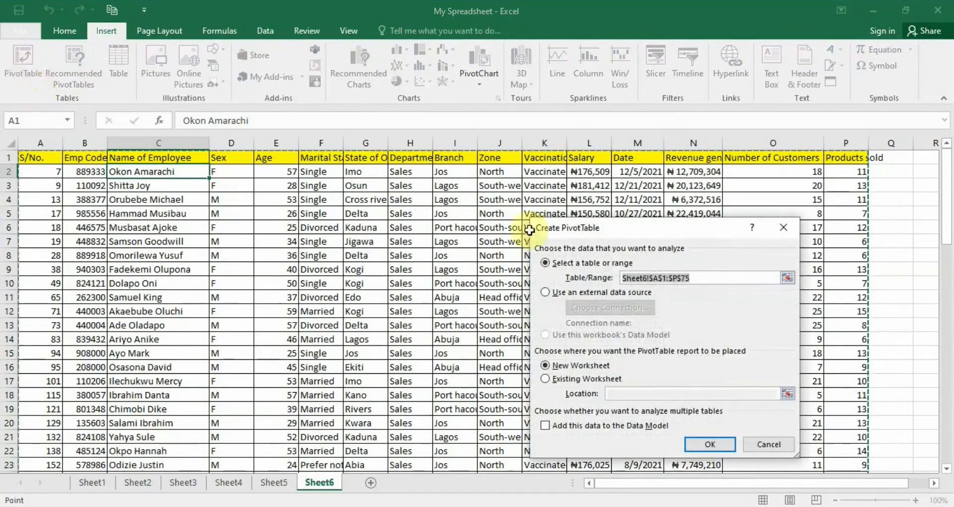
{"action": "left_click_drag", "start_coordinate": [651, 236], "coordinate": [625, 191]}
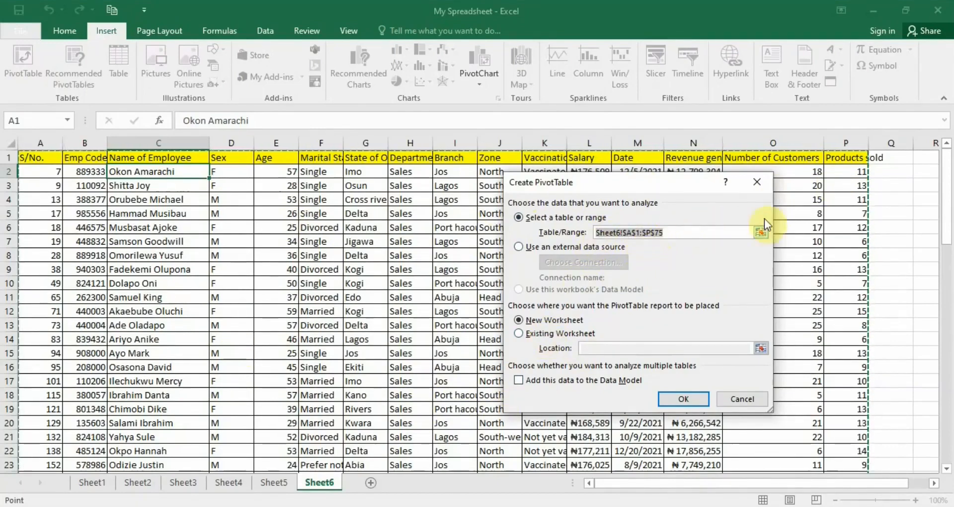
{"action": "left_click", "coordinate": [761, 232]}
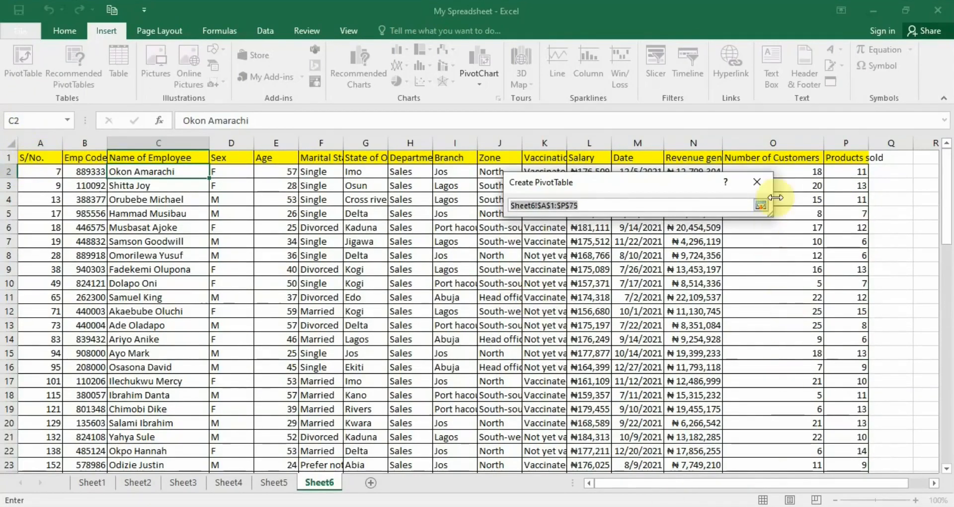
{"action": "left_click", "coordinate": [762, 205]}
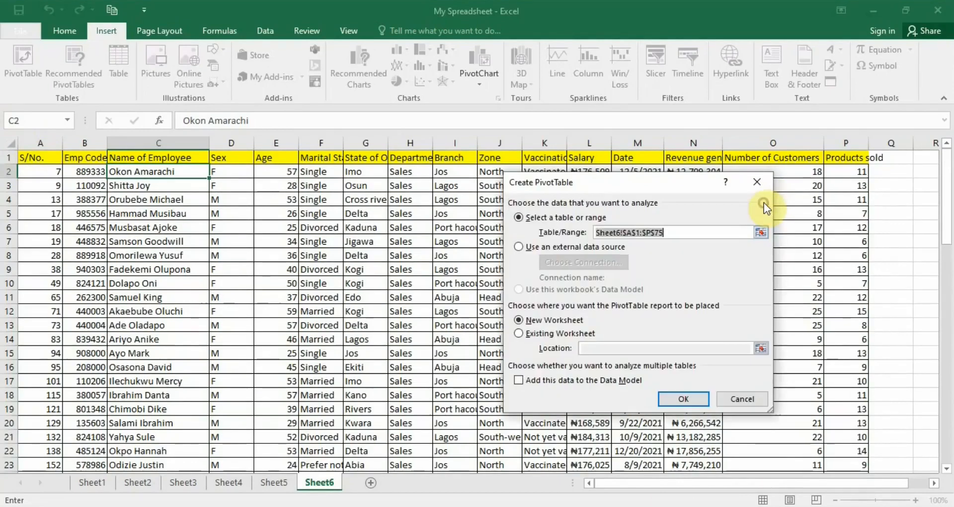
{"action": "left_click", "coordinate": [686, 234]}
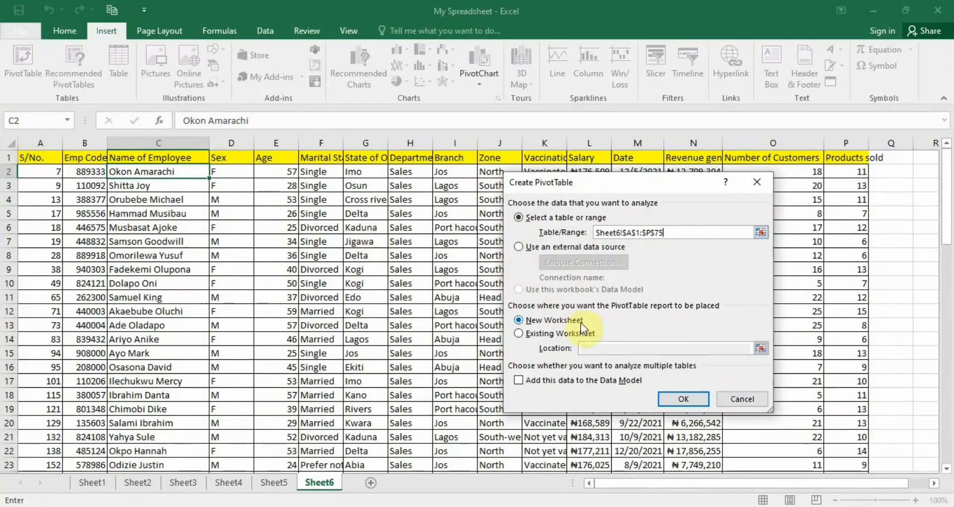
{"action": "left_click", "coordinate": [518, 247]}
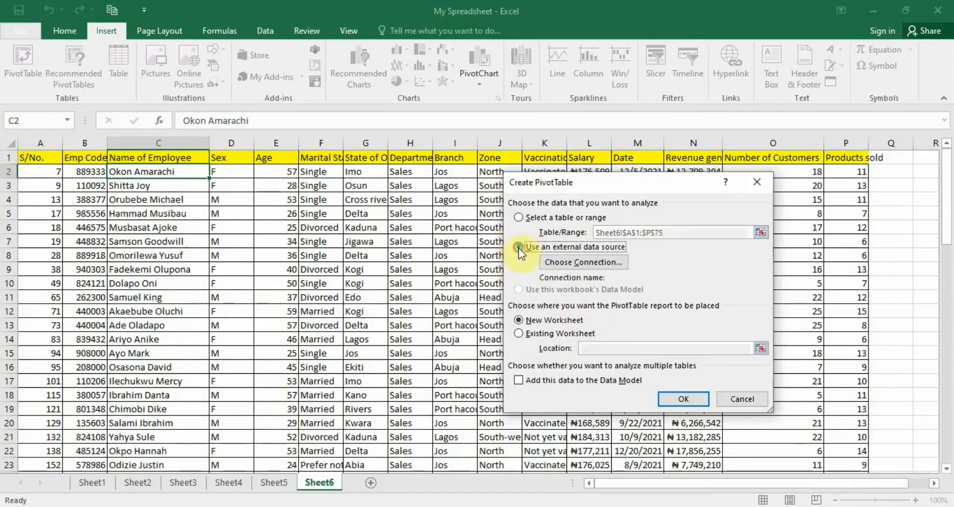
{"action": "left_click", "coordinate": [519, 217]}
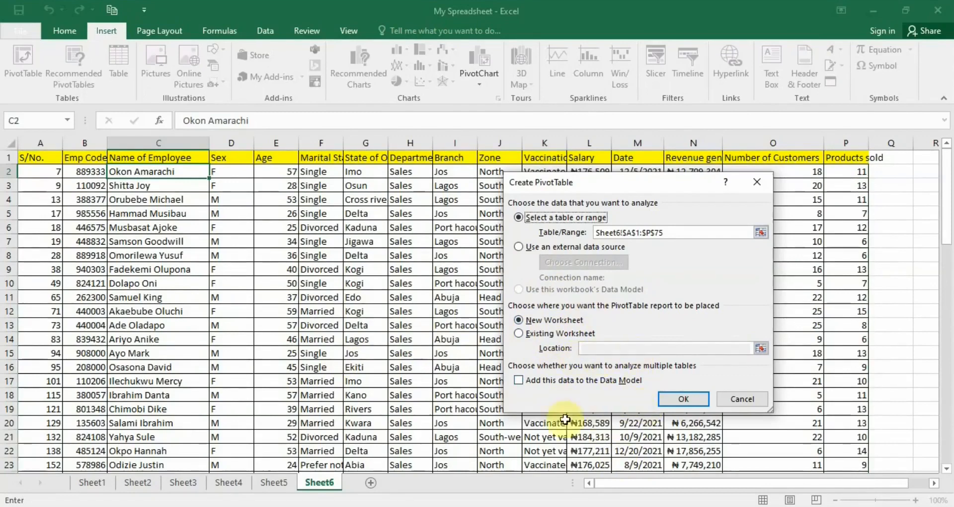
{"action": "left_click", "coordinate": [670, 400]}
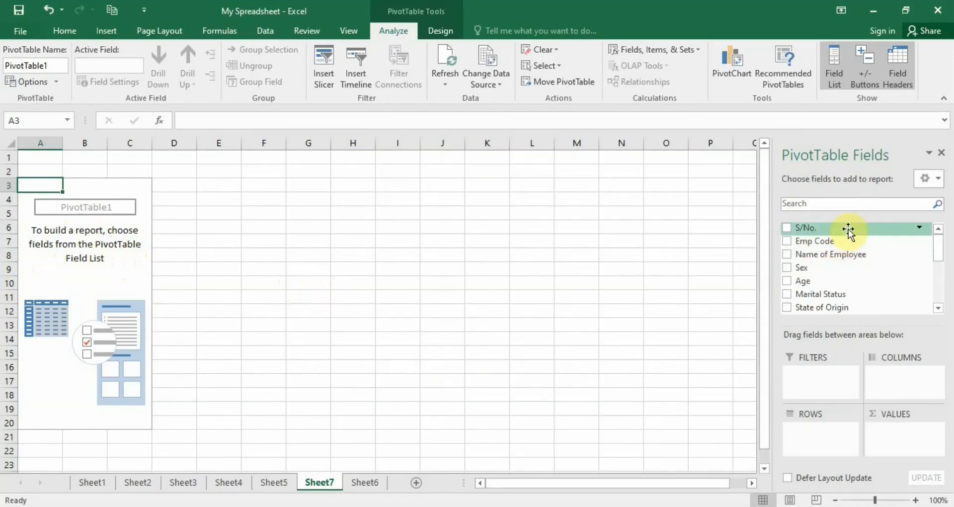
- Examine the PivotTable field list on Sheet7 and compare its fields with the column headers on Sheet6
{"action": "scroll", "coordinate": [849, 228], "scroll_direction": "down", "scroll_amount": 3}
{"action": "scroll", "coordinate": [848, 229], "scroll_direction": "up", "scroll_amount": 3}
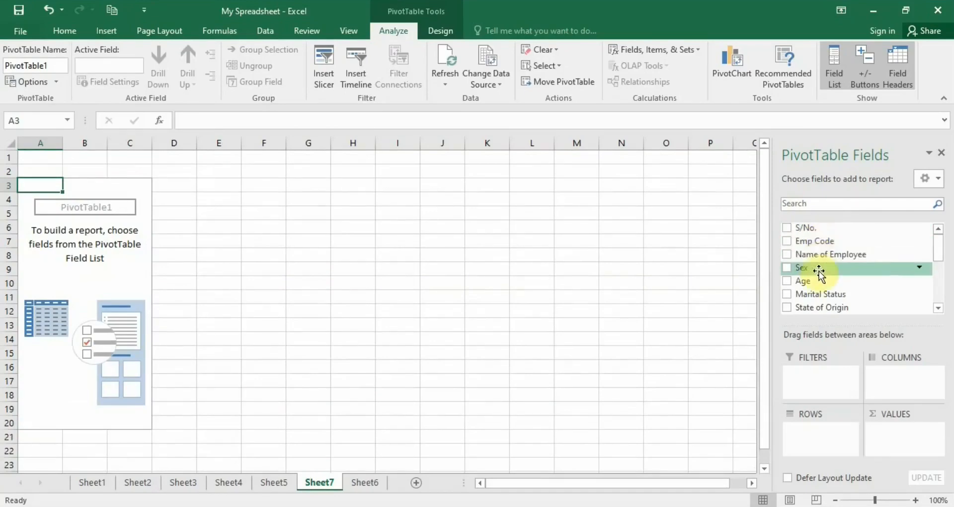
{"action": "left_click", "coordinate": [363, 483]}
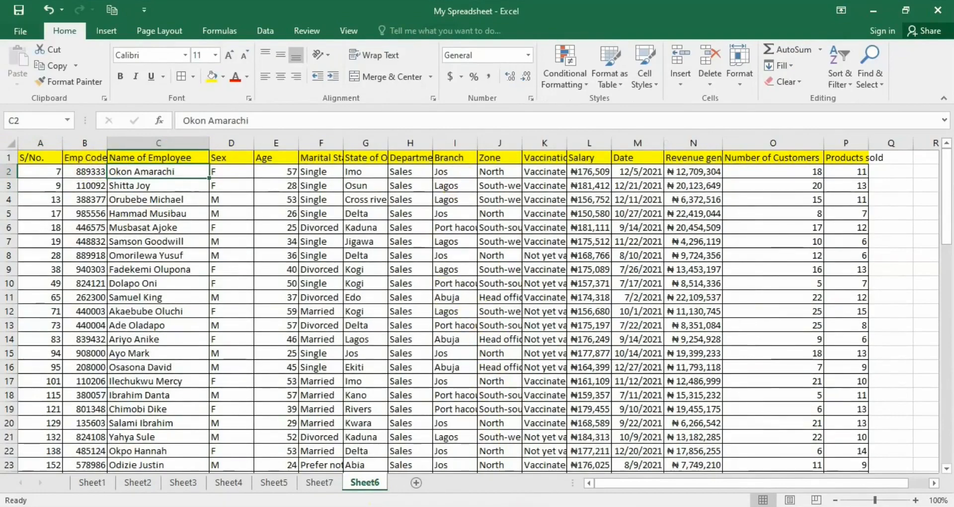
{"action": "left_click", "coordinate": [319, 483]}
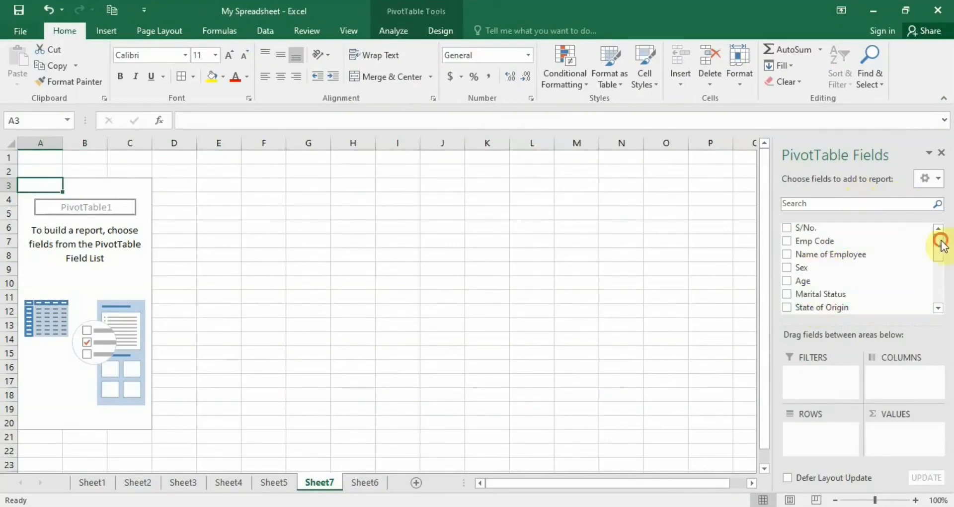
{"action": "left_click_drag", "start_coordinate": [944, 247], "coordinate": [944, 288]}
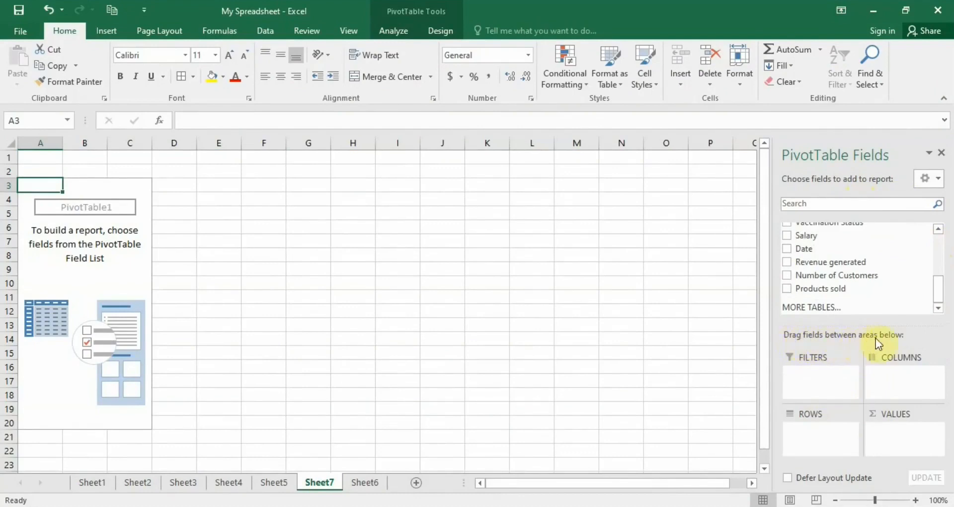
{"action": "left_click_drag", "start_coordinate": [937, 298], "coordinate": [943, 251]}
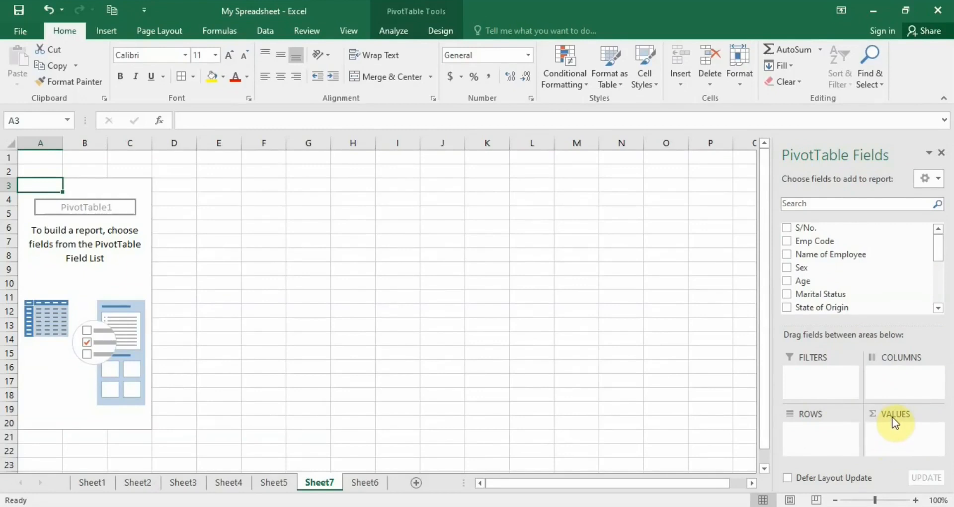
{"action": "scroll", "coordinate": [894, 400], "scroll_direction": "down", "scroll_amount": 2}
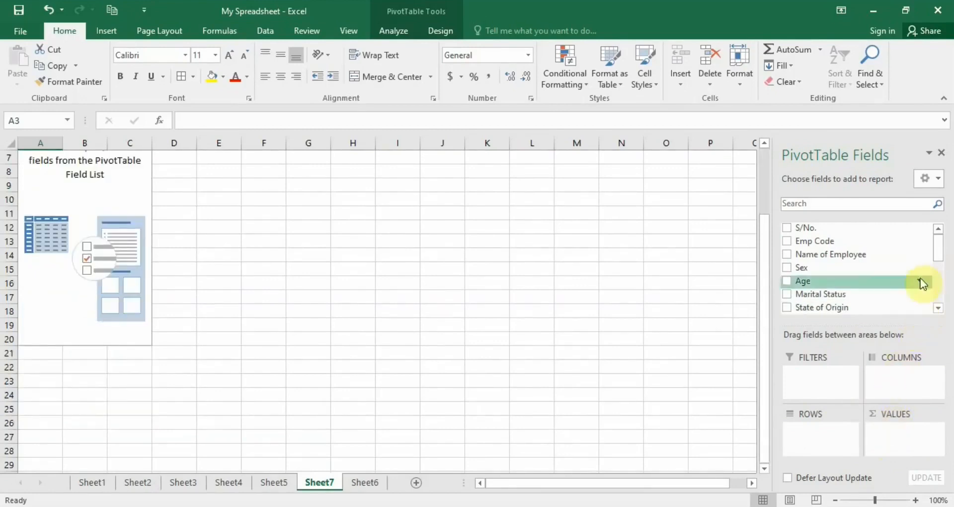
{"action": "left_click", "coordinate": [939, 309]}
{"action": "left_click", "coordinate": [939, 309]}
{"action": "left_click", "coordinate": [939, 309]}
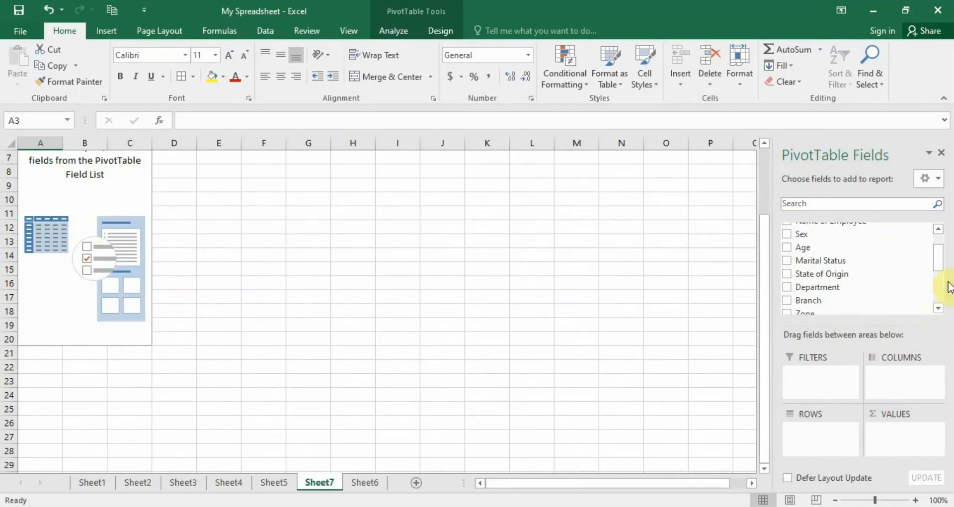
- Add Name of Employee to the PivotTable rows and Zone as a report filter
{"action": "left_click_drag", "start_coordinate": [937, 259], "coordinate": [937, 245]}
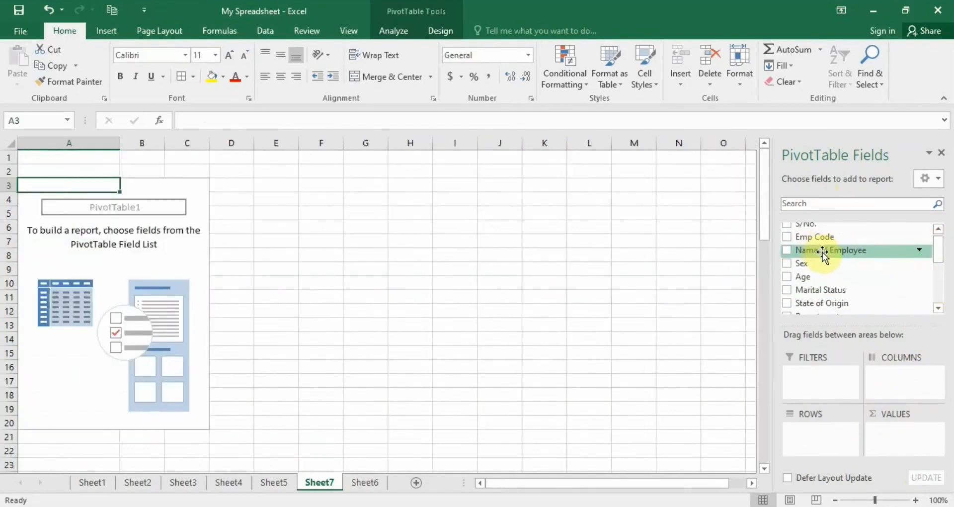
{"action": "left_click_drag", "start_coordinate": [824, 249], "coordinate": [819, 437]}
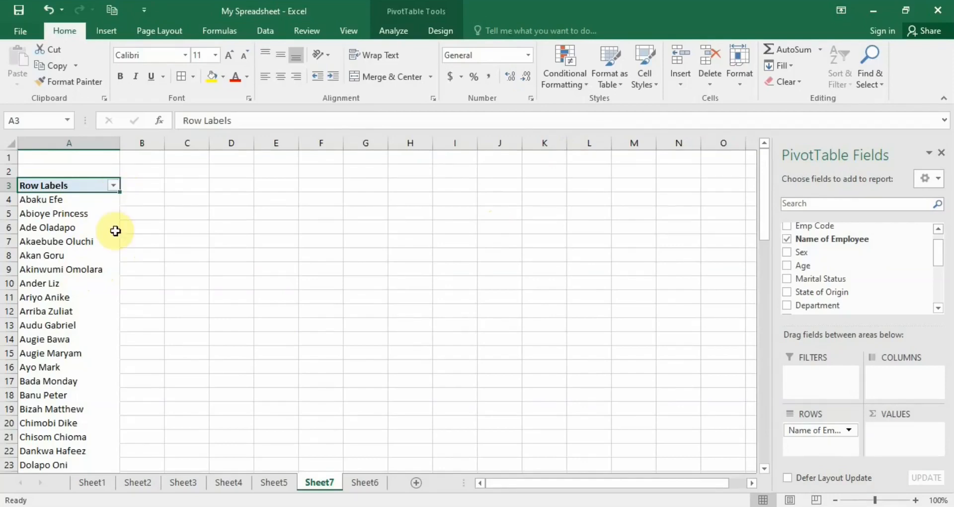
{"action": "mouse_move", "coordinate": [764, 199]}
{"action": "left_mouse_down"}
{"action": "mouse_move", "coordinate": [768, 446]}
{"action": "mouse_move", "coordinate": [762, 184]}
{"action": "left_mouse_up"}
{"action": "scroll", "coordinate": [812, 249], "scroll_direction": "down", "scroll_amount": 2}
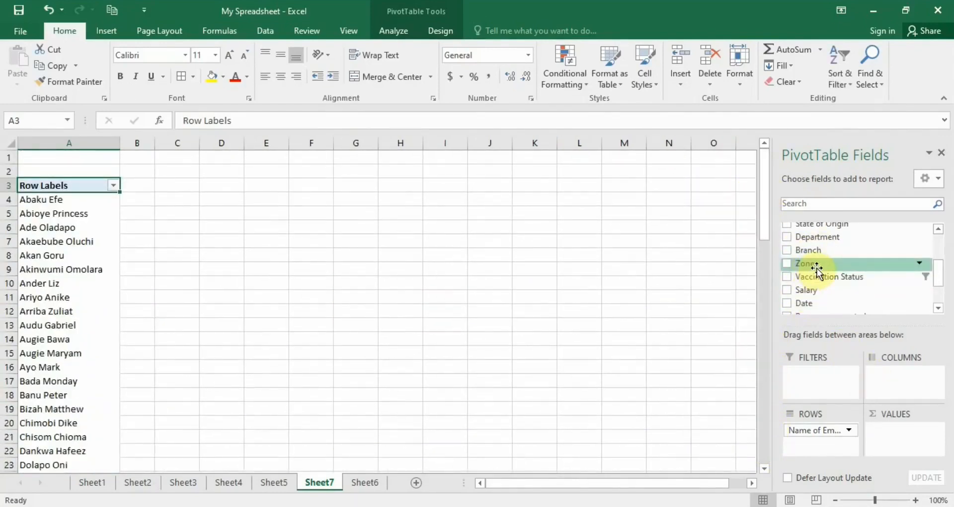
{"action": "left_click_drag", "start_coordinate": [818, 266], "coordinate": [818, 374]}
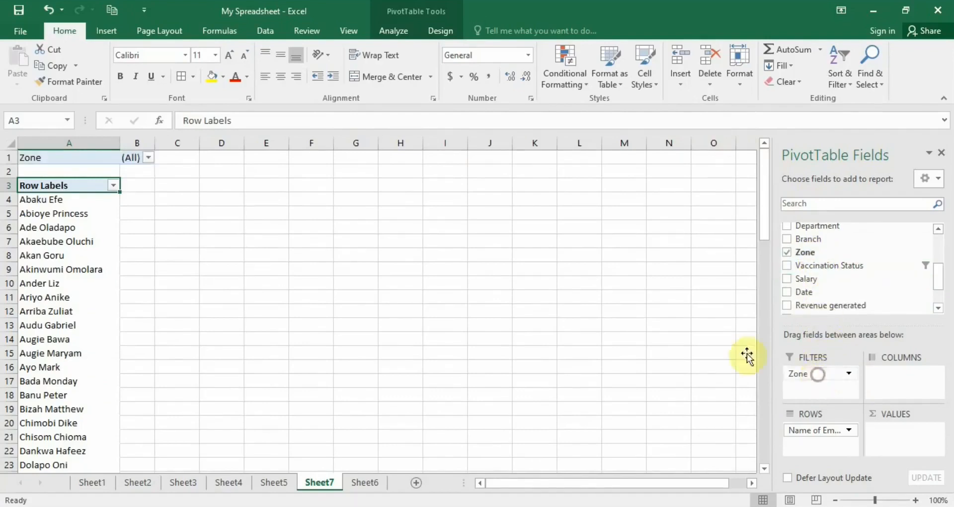
- Enable multiple item selection in the Zone report filter and keep only Head office selected
{"action": "left_click", "coordinate": [144, 159]}
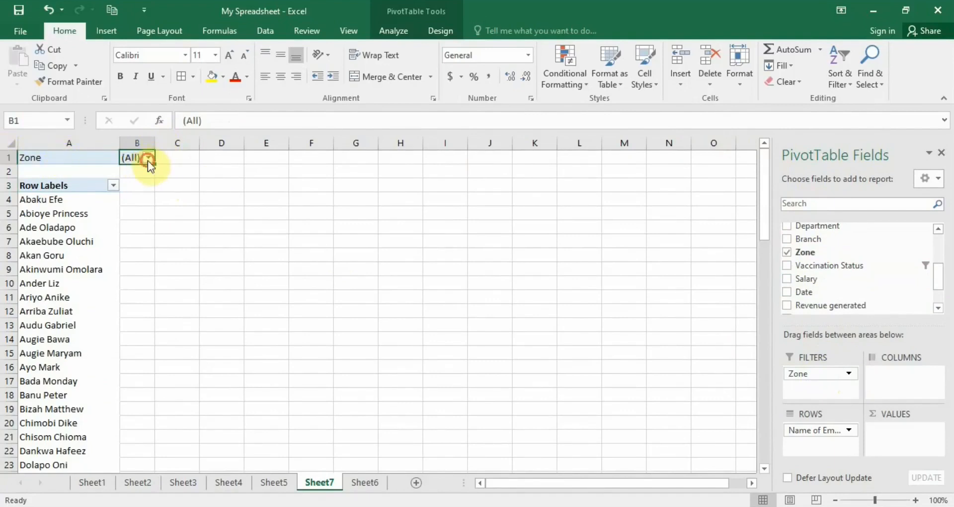
{"action": "left_click", "coordinate": [148, 158]}
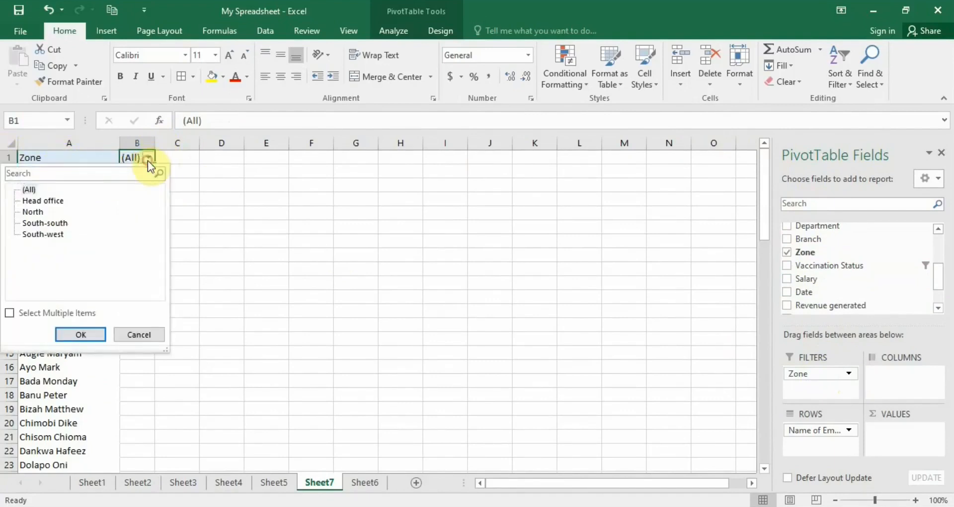
{"action": "left_click", "coordinate": [10, 313]}
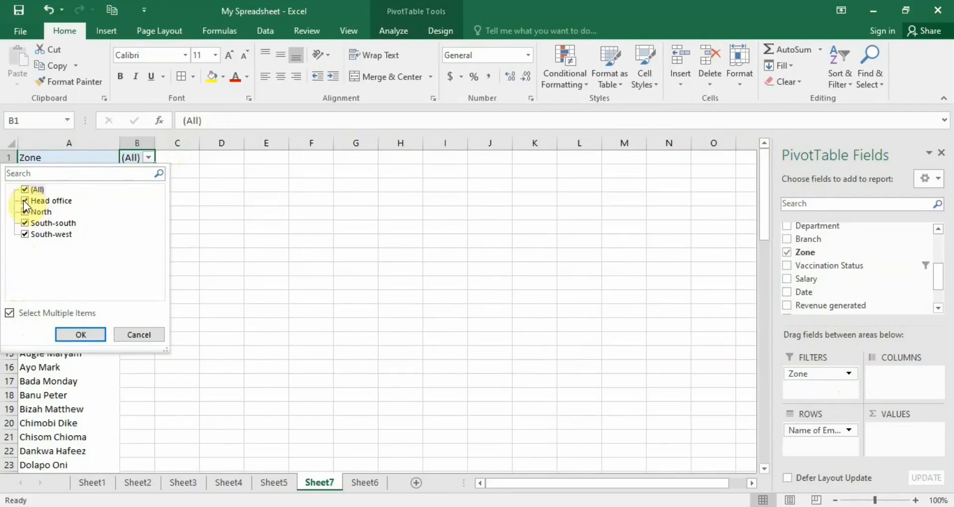
{"action": "left_click", "coordinate": [24, 234]}
{"action": "left_click", "coordinate": [25, 221]}
{"action": "left_click", "coordinate": [25, 212]}
{"action": "left_click", "coordinate": [76, 334]}
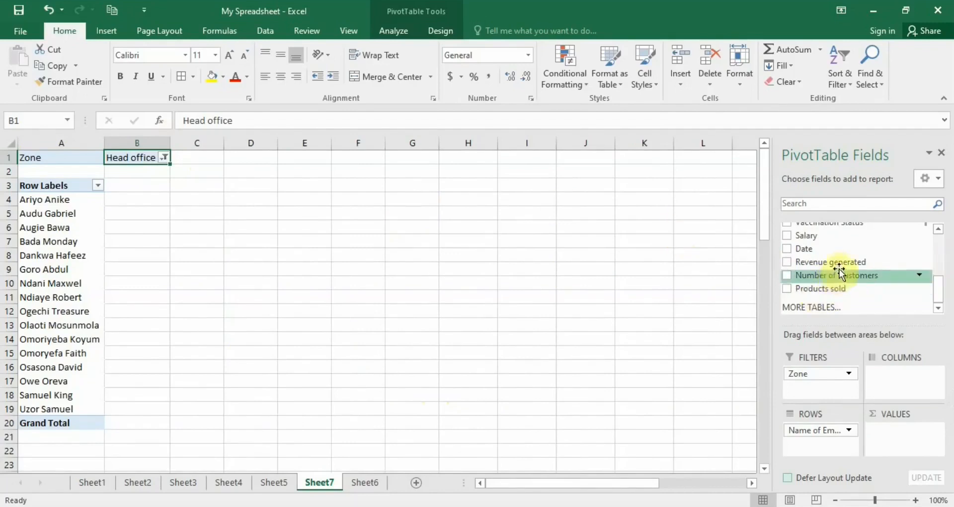
- Add Revenue generated as summed values and format B4:B20 as Currency with the ₦ Fulah (Nigeria) symbol and 0 decimal places
{"action": "left_click_drag", "start_coordinate": [839, 264], "coordinate": [907, 433]}
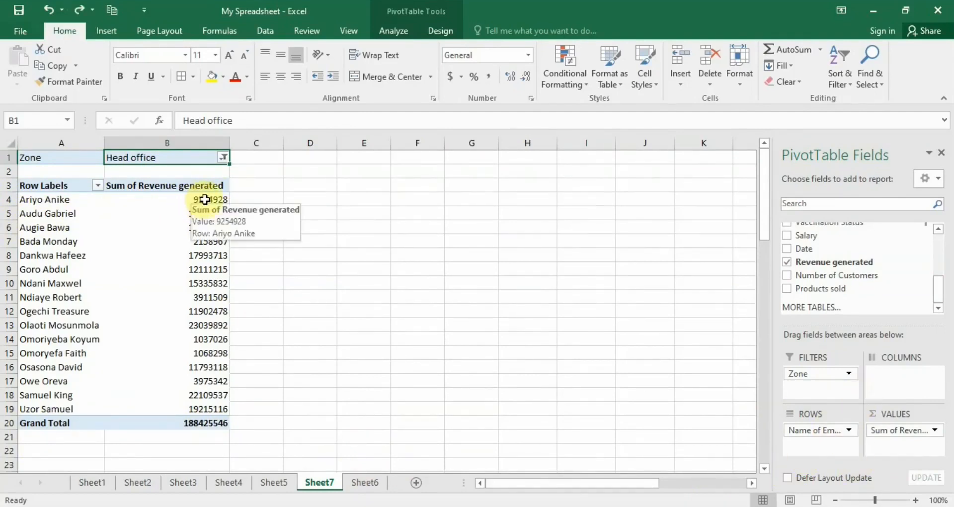
{"action": "left_click", "coordinate": [205, 200]}
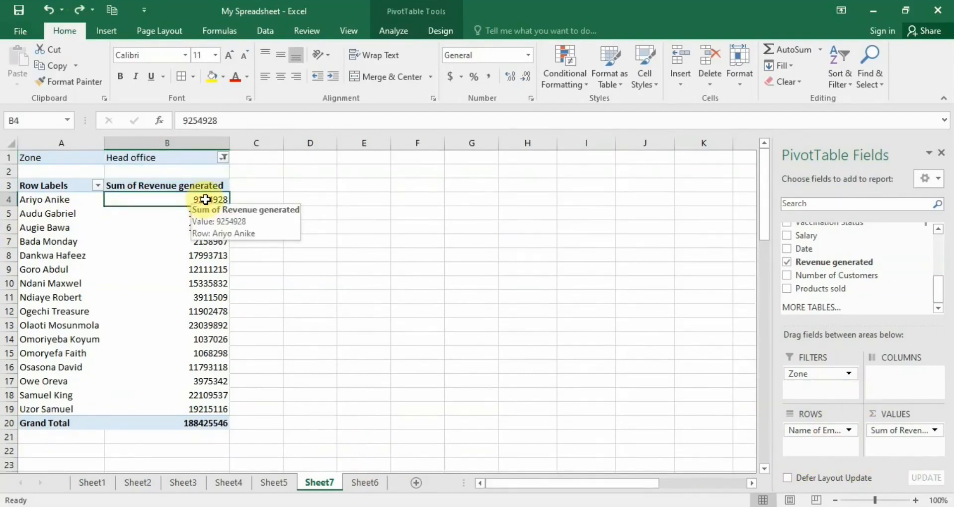
{"action": "key", "text": "shift+Down"}
{"action": "key", "text": "shift+Down"}
{"action": "key", "text": "shift+Down"}
{"action": "key", "text": "shift+Down"}
{"action": "key", "text": "shift+Down"}
{"action": "key", "text": "shift+Down"}
{"action": "key", "text": "shift+Down"}
{"action": "key", "text": "shift+Down"}
{"action": "key", "text": "shift+Down"}
{"action": "key", "text": "shift+Down"}
{"action": "key", "text": "shift+Down"}
{"action": "key", "text": "shift+Down"}
{"action": "key", "text": "shift+Down"}
{"action": "key", "text": "shift+Down"}
{"action": "key", "text": "shift+Down"}
{"action": "key", "text": "shift+Down"}
{"action": "key", "text": "shift+Down"}
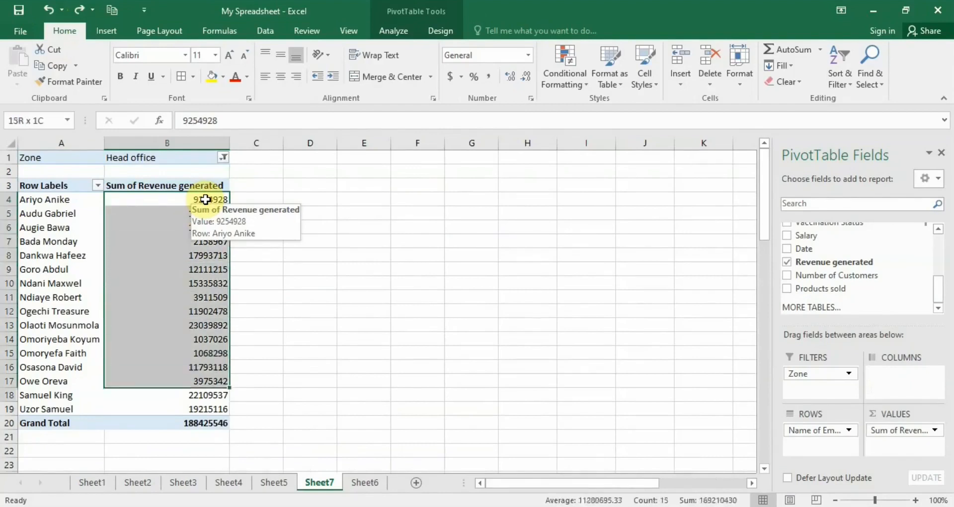
{"action": "key", "text": "shift+Up"}
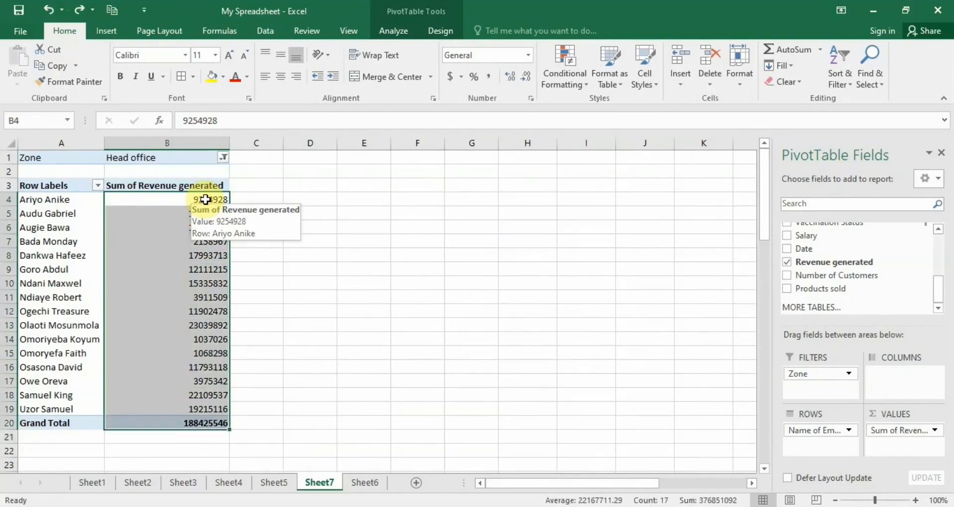
{"action": "right_click", "coordinate": [204, 199]}
{"action": "left_click", "coordinate": [245, 227]}
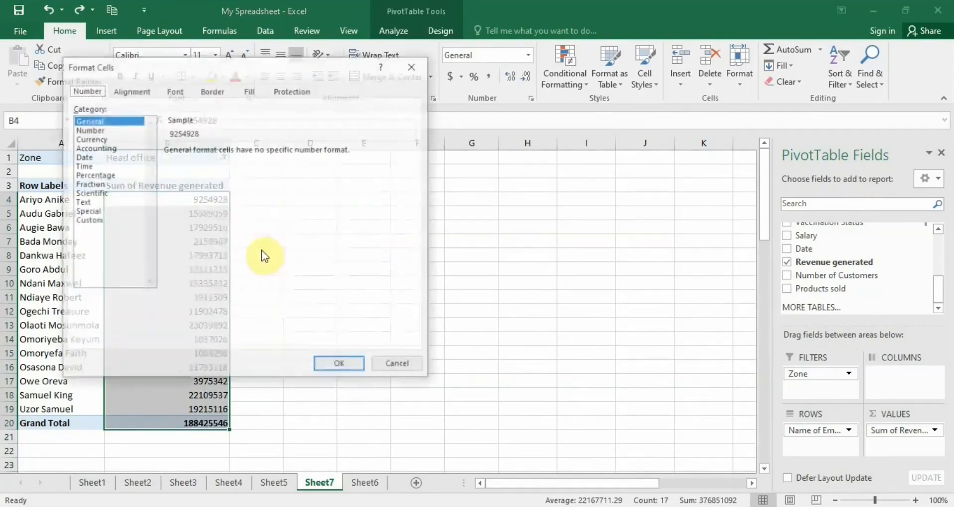
{"action": "left_click", "coordinate": [81, 139]}
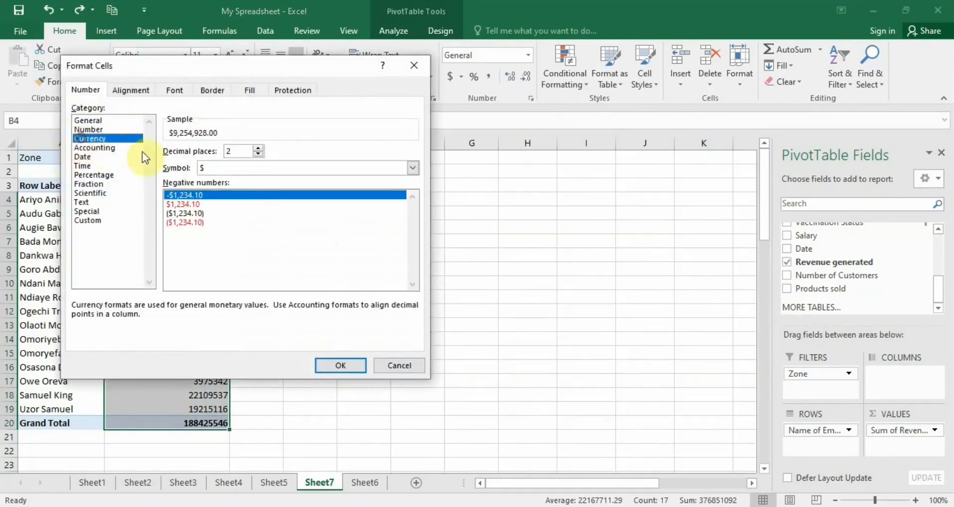
{"action": "left_click", "coordinate": [227, 169]}
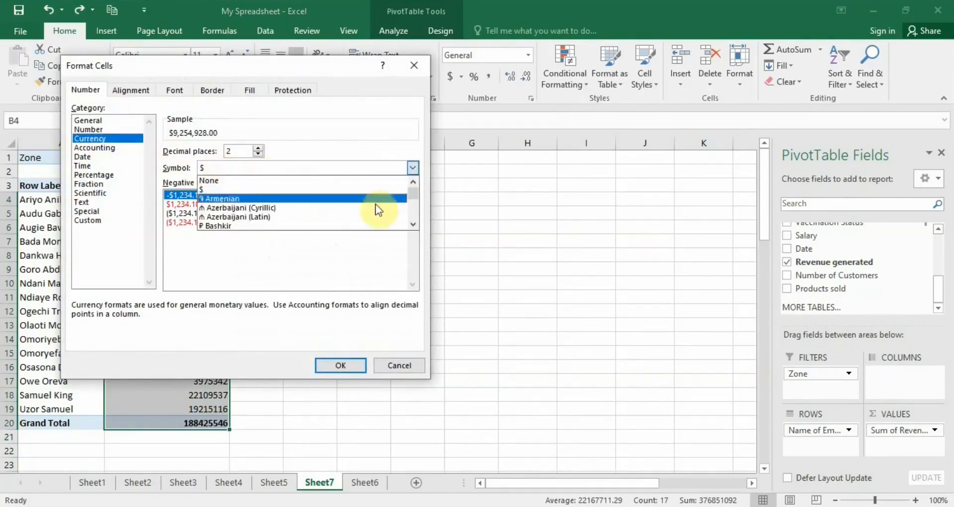
{"action": "mouse_move", "coordinate": [416, 193]}
{"action": "left_mouse_down"}
{"action": "mouse_move", "coordinate": [410, 205]}
{"action": "mouse_move", "coordinate": [412, 195]}
{"action": "left_mouse_up"}
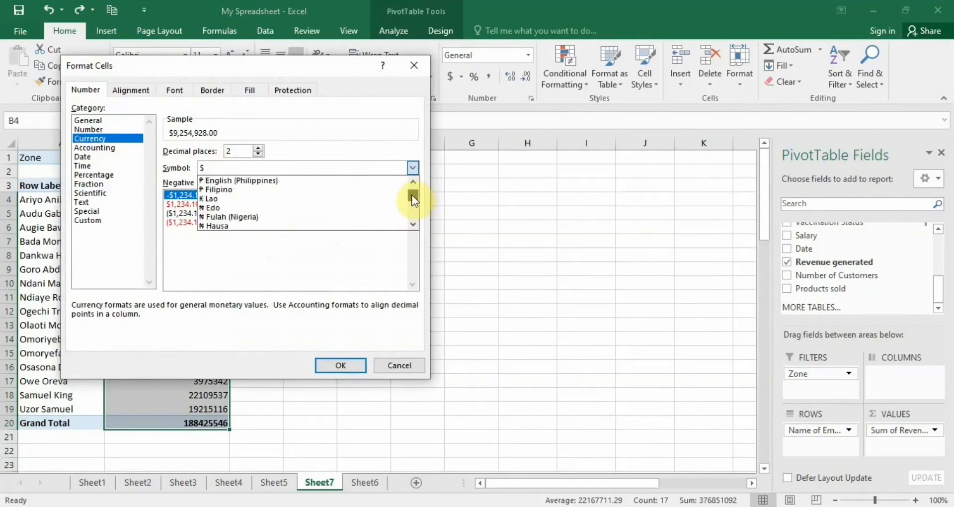
{"action": "left_click", "coordinate": [225, 216]}
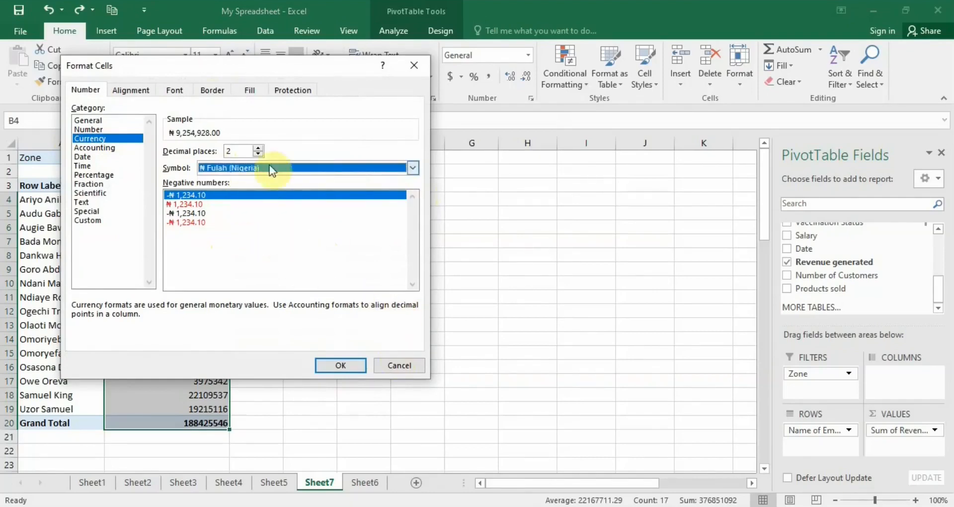
{"action": "double_click", "coordinate": [258, 154]}
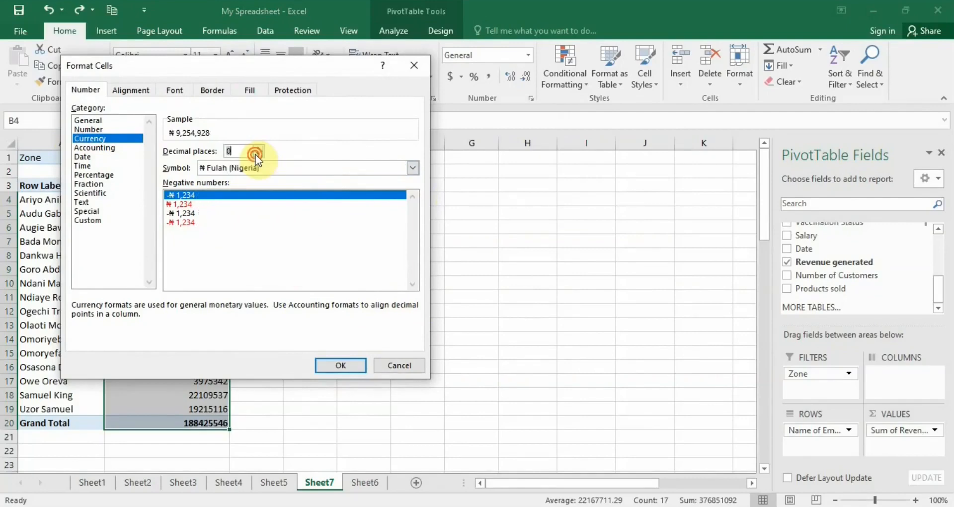
{"action": "left_click", "coordinate": [344, 366]}
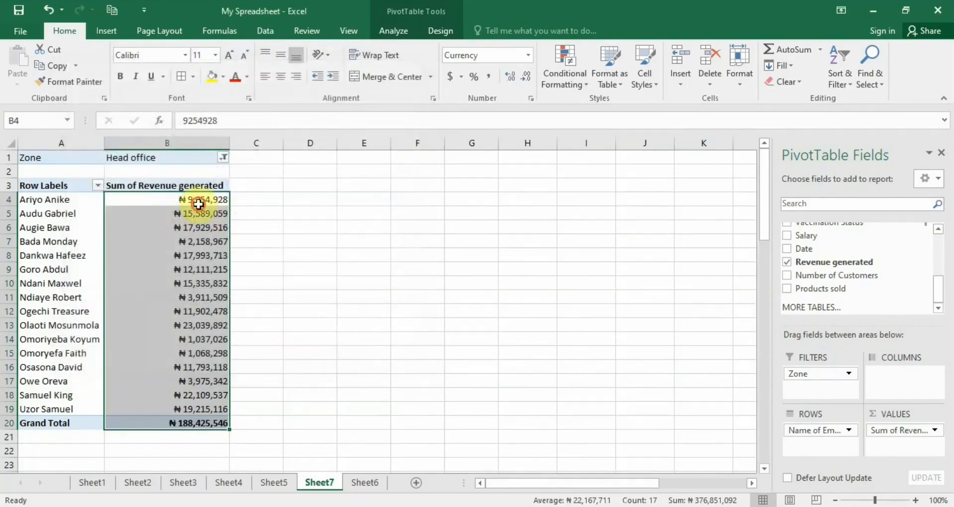
{"action": "left_click", "coordinate": [199, 201]}
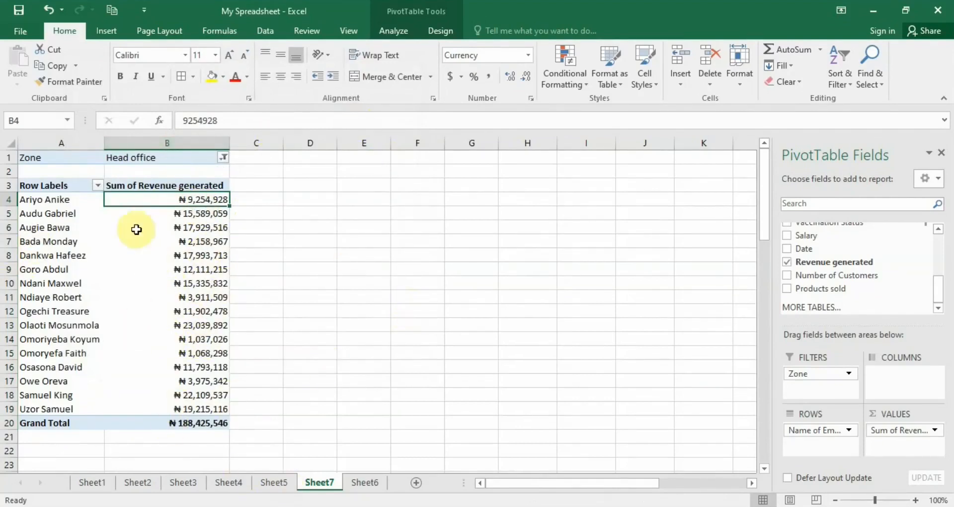
- Switch the Zone report filter to North only and review the filtered employee revenues
{"action": "mouse_move", "coordinate": [159, 306]}
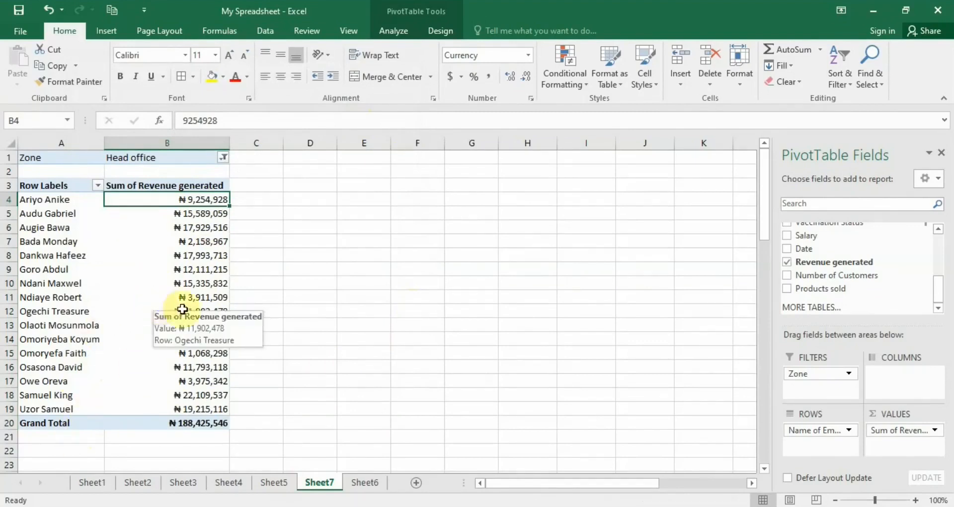
{"action": "left_click", "coordinate": [223, 158]}
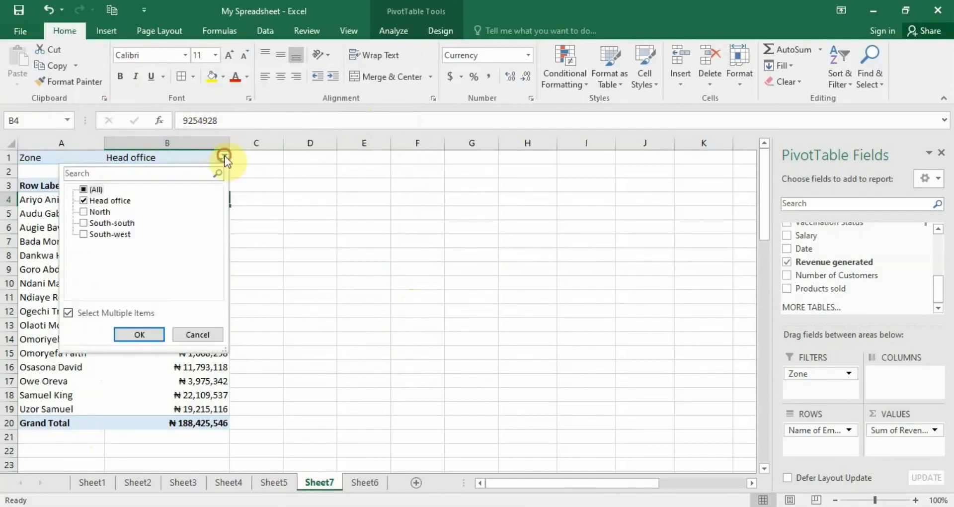
{"action": "left_click", "coordinate": [83, 200]}
{"action": "left_click", "coordinate": [135, 337]}
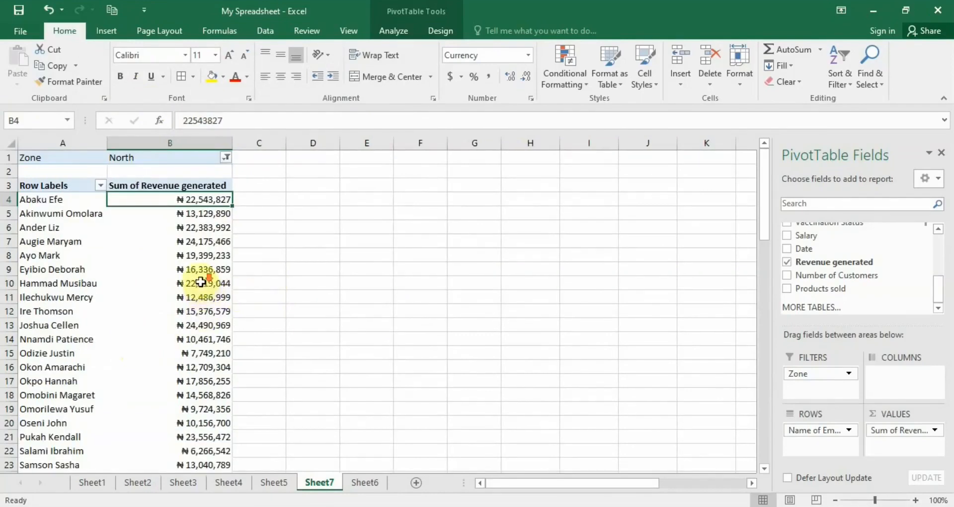
{"action": "scroll", "coordinate": [202, 277], "scroll_direction": "down", "scroll_amount": 3}
{"action": "scroll", "coordinate": [203, 272], "scroll_direction": "up", "scroll_amount": 3}
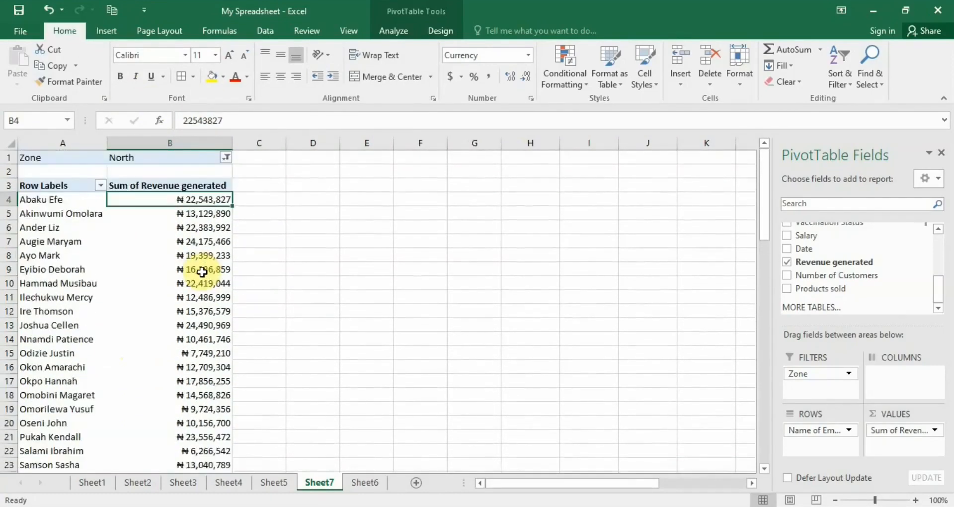
{"action": "scroll", "coordinate": [200, 271], "scroll_direction": "down", "scroll_amount": 3}
{"action": "scroll", "coordinate": [198, 259], "scroll_direction": "up", "scroll_amount": 3}
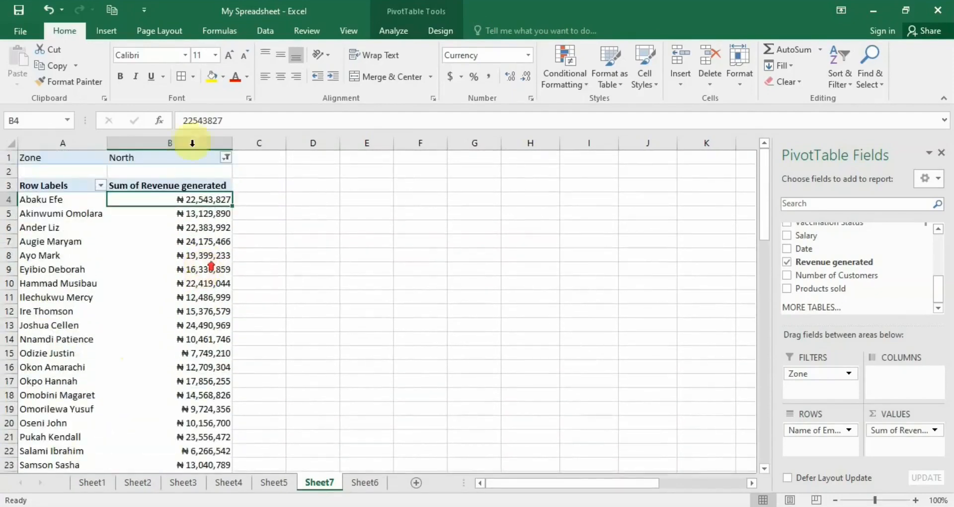
{"action": "left_click", "coordinate": [226, 158]}
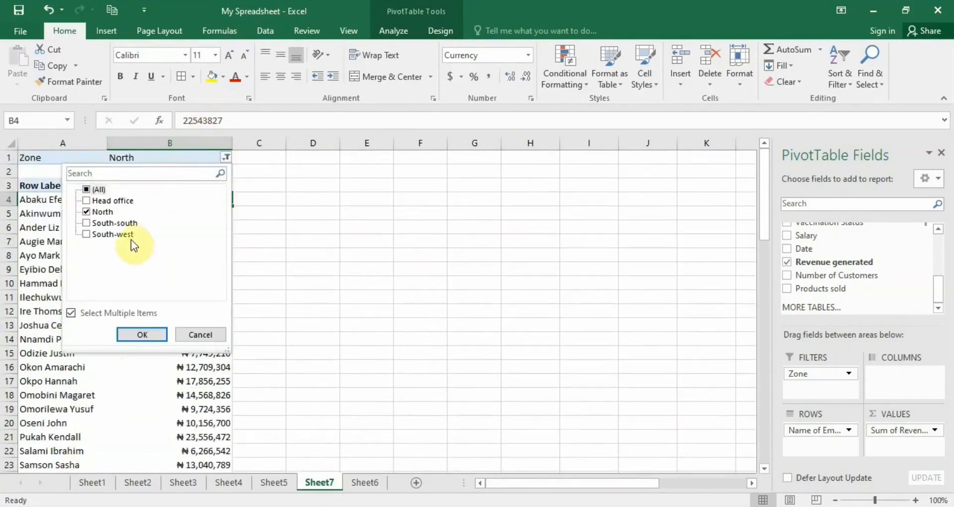
{"action": "left_click", "coordinate": [87, 234]}
{"action": "left_click", "coordinate": [87, 212]}
{"action": "left_click", "coordinate": [87, 234]}
{"action": "left_click", "coordinate": [277, 263]}
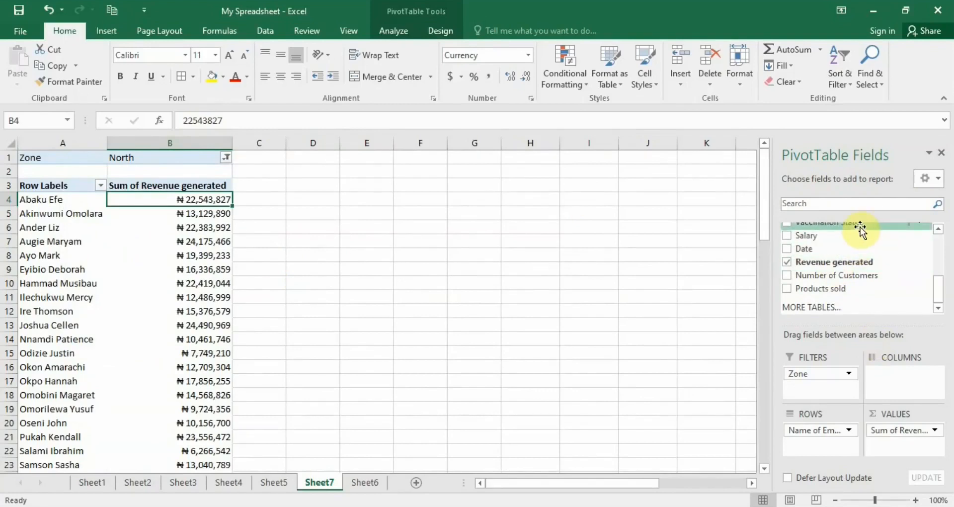
- Add Vaccination Status as a second report filter and include both Vaccinated and Not yet vaccinated employees
{"action": "left_click_drag", "start_coordinate": [861, 229], "coordinate": [825, 389]}
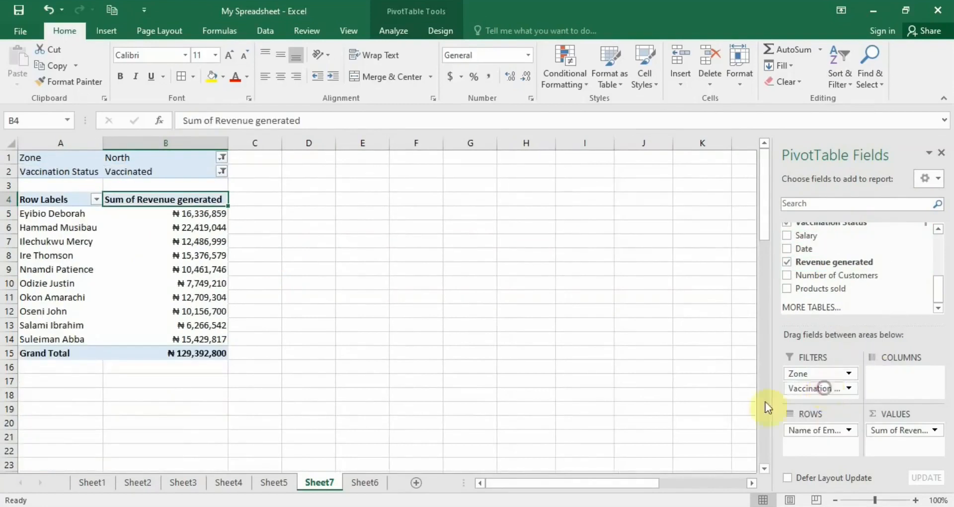
{"action": "left_click", "coordinate": [222, 171]}
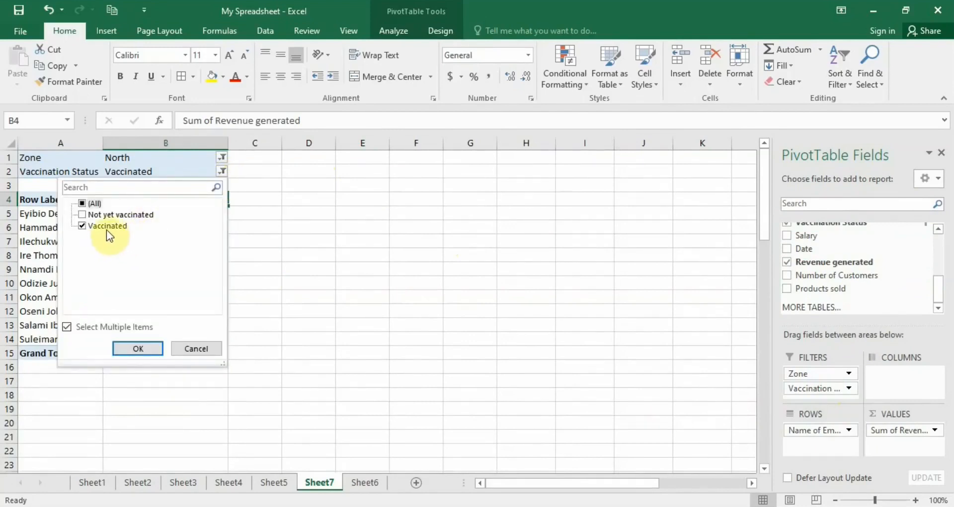
{"action": "left_click", "coordinate": [83, 215]}
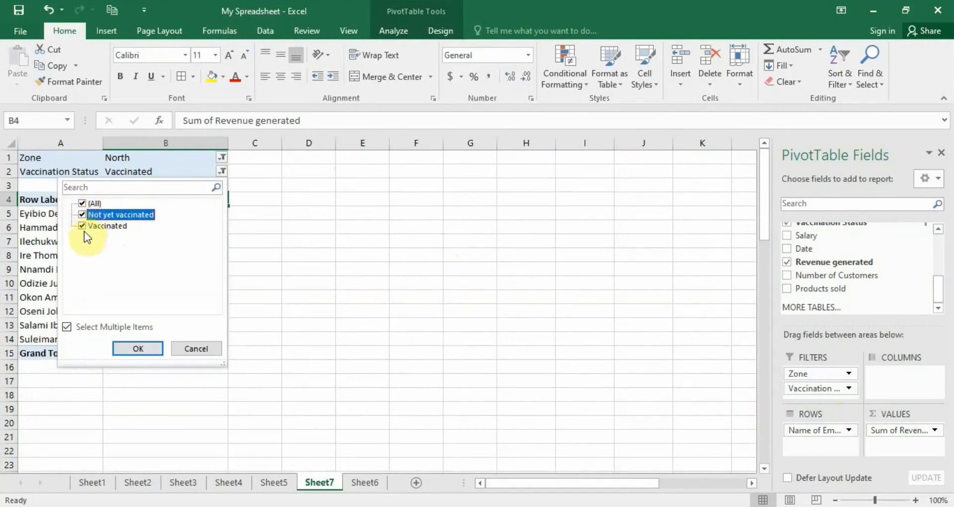
{"action": "left_click", "coordinate": [138, 348]}
{"action": "scroll", "coordinate": [297, 305], "scroll_direction": "down", "scroll_amount": 8}
{"action": "scroll", "coordinate": [296, 305], "scroll_direction": "up", "scroll_amount": 8}
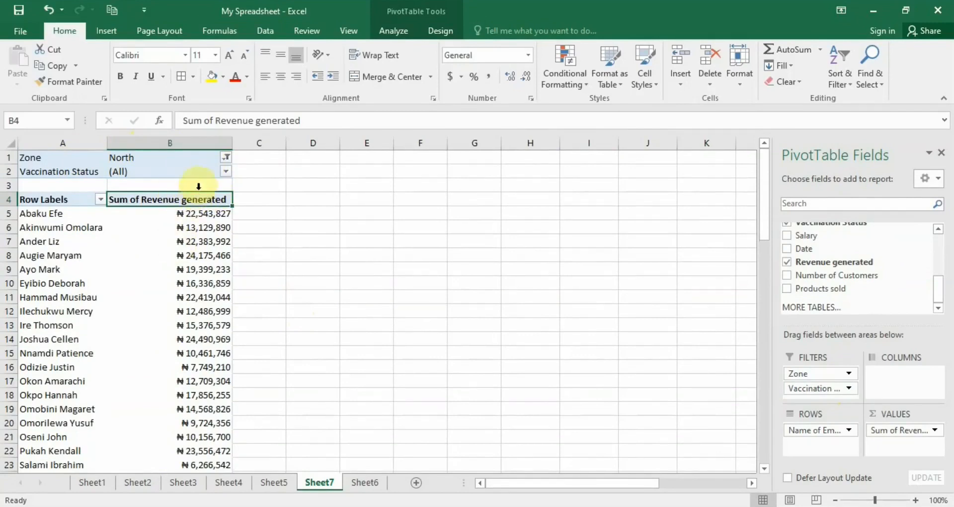
- Restrict the Vaccination Status report filter to Vaccinated only
{"action": "left_click", "coordinate": [226, 171]}
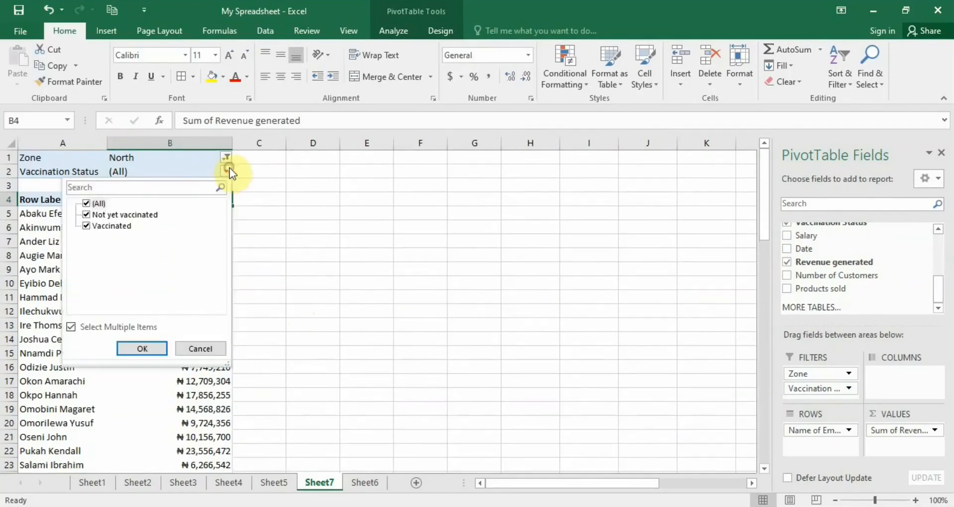
{"action": "left_click", "coordinate": [87, 204]}
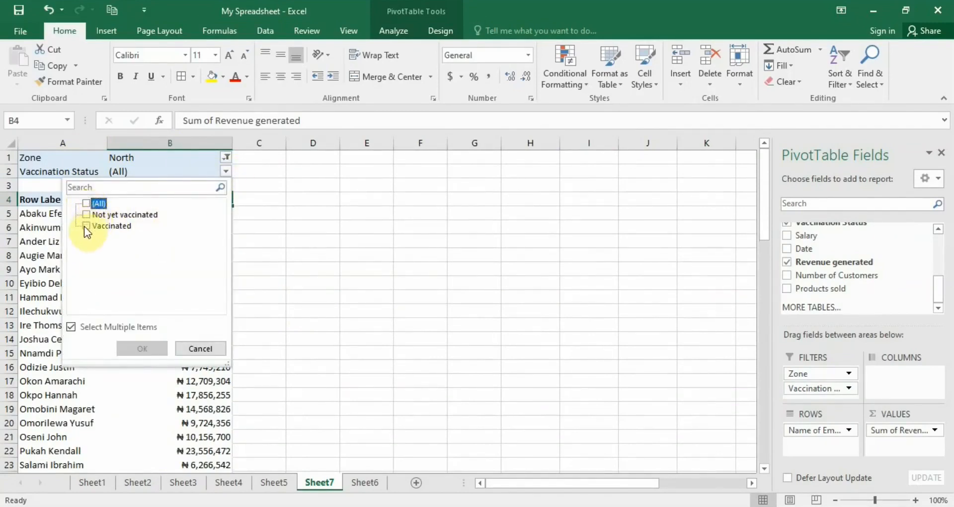
{"action": "left_click", "coordinate": [85, 226]}
{"action": "left_click", "coordinate": [134, 350]}
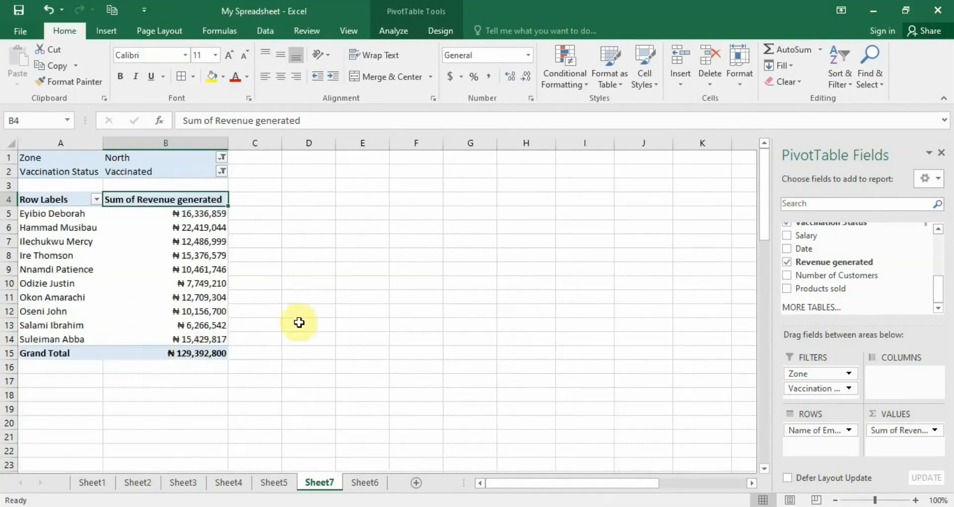
{"action": "left_click", "coordinate": [222, 158]}
{"action": "key", "text": "Escape"}
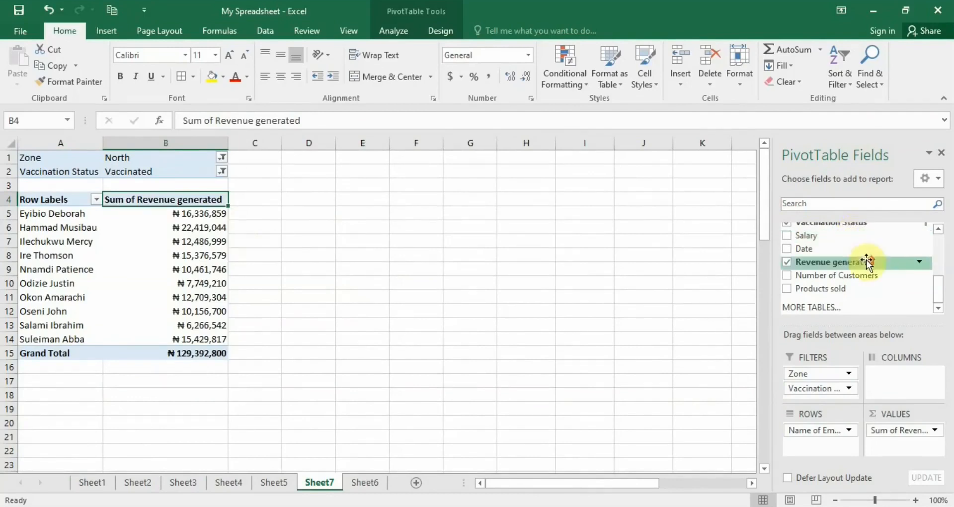
- Add Sex as a third report filter and restrict it to F only
{"action": "left_click_drag", "start_coordinate": [938, 293], "coordinate": [938, 251]}
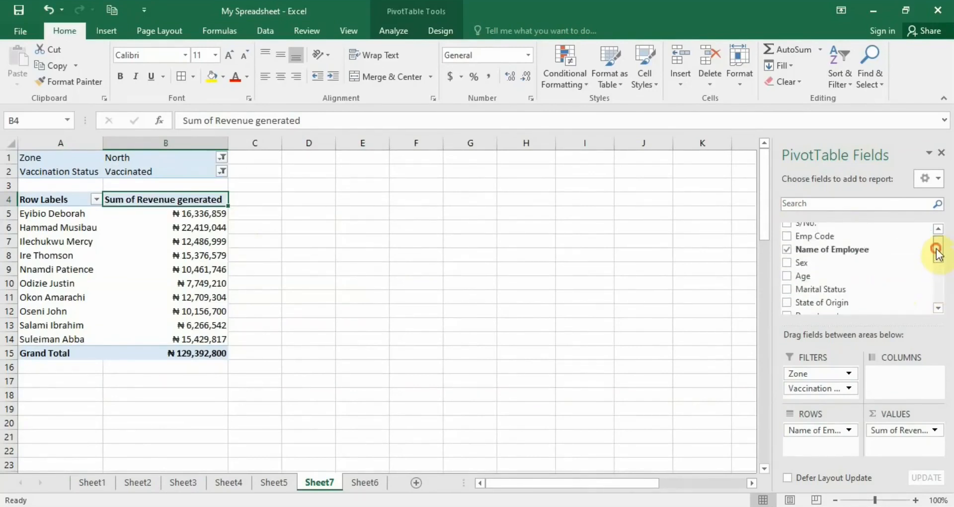
{"action": "left_click_drag", "start_coordinate": [808, 261], "coordinate": [808, 392]}
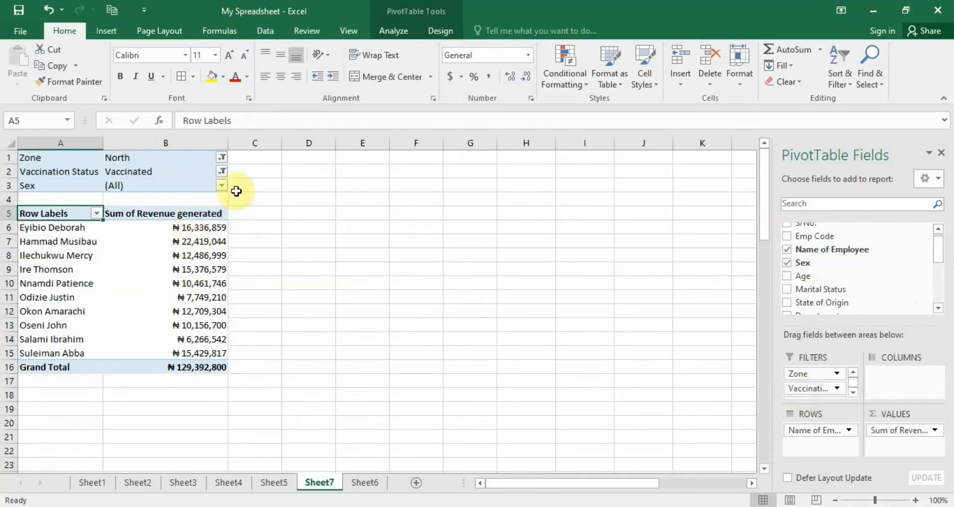
{"action": "left_click", "coordinate": [221, 185]}
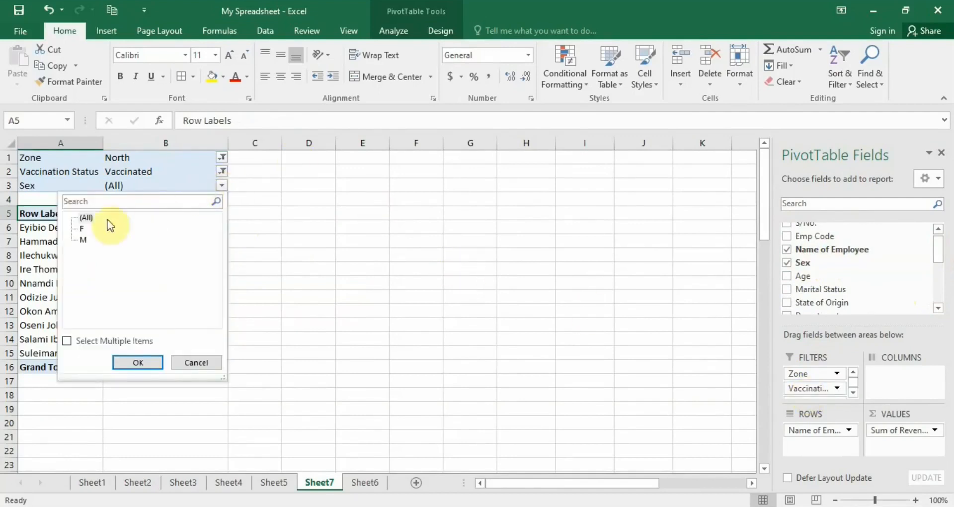
{"action": "left_click", "coordinate": [66, 341]}
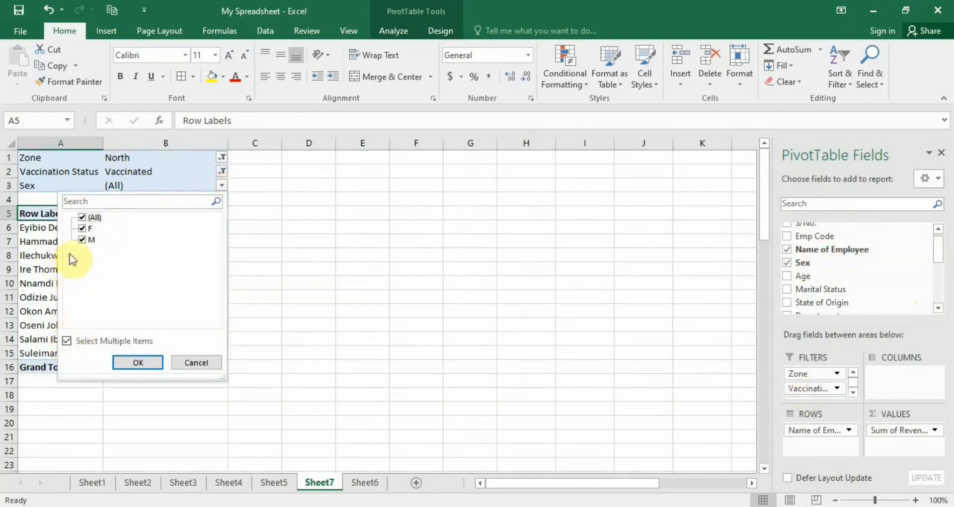
{"action": "left_click", "coordinate": [81, 218]}
{"action": "left_click", "coordinate": [82, 229]}
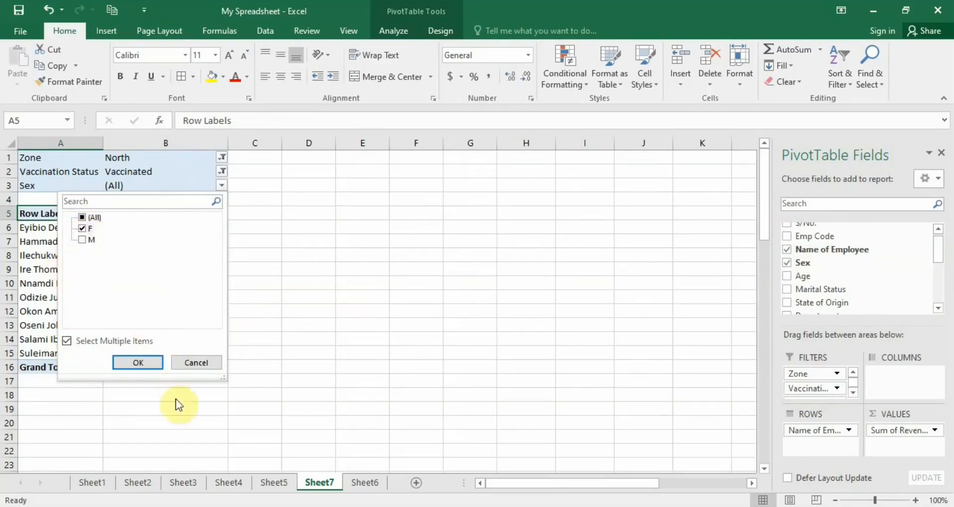
{"action": "left_click", "coordinate": [139, 363]}
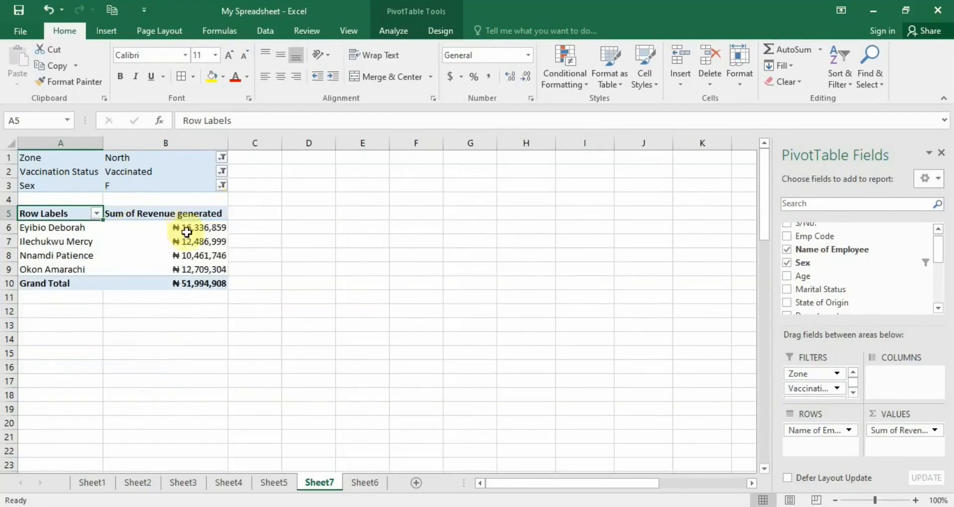
- Drill down to the source record behind the first listed employee's revenue, review its columns, and undo the drill-down
{"action": "mouse_move", "coordinate": [152, 226]}
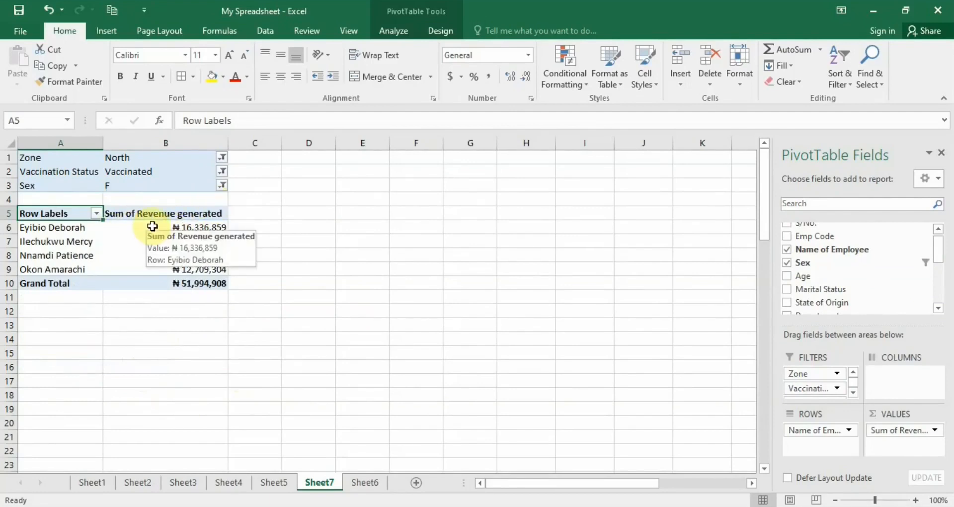
{"action": "left_click", "coordinate": [149, 228]}
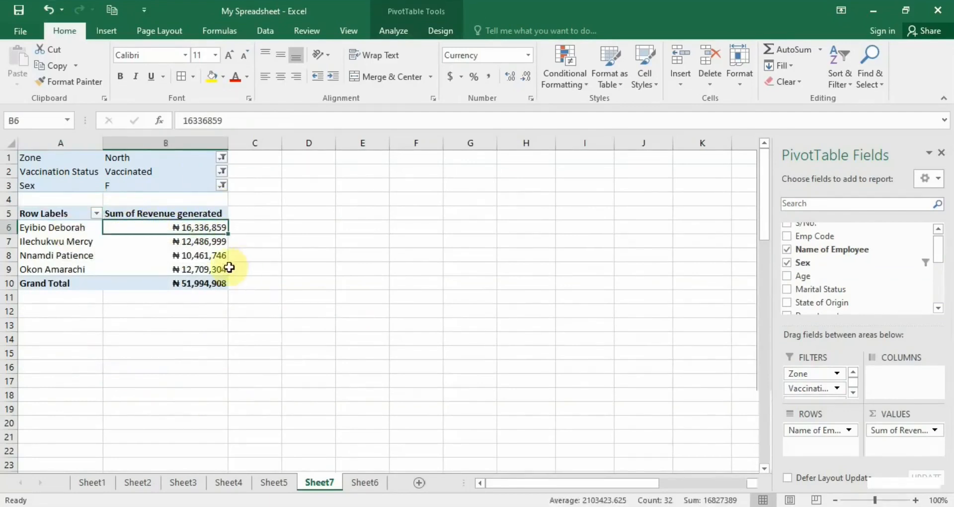
{"action": "left_click", "coordinate": [146, 241]}
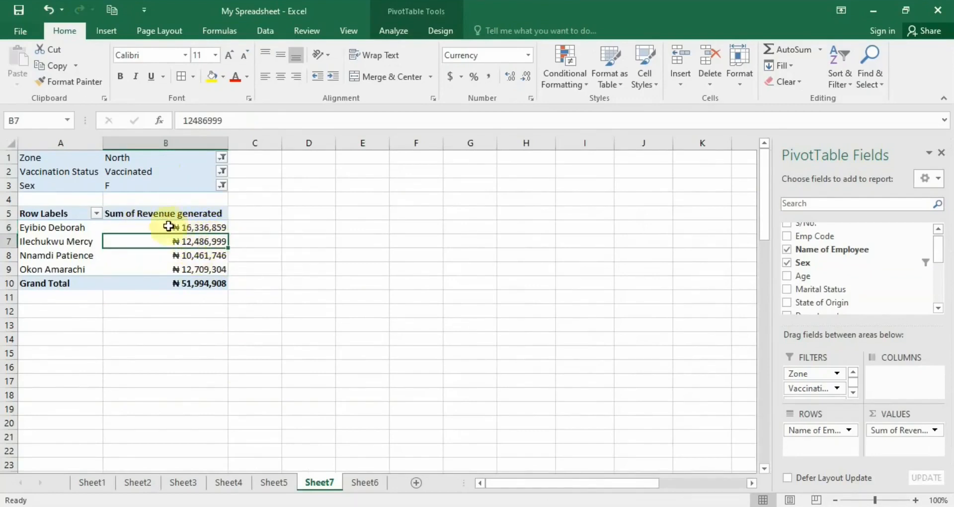
{"action": "double_click", "coordinate": [192, 228]}
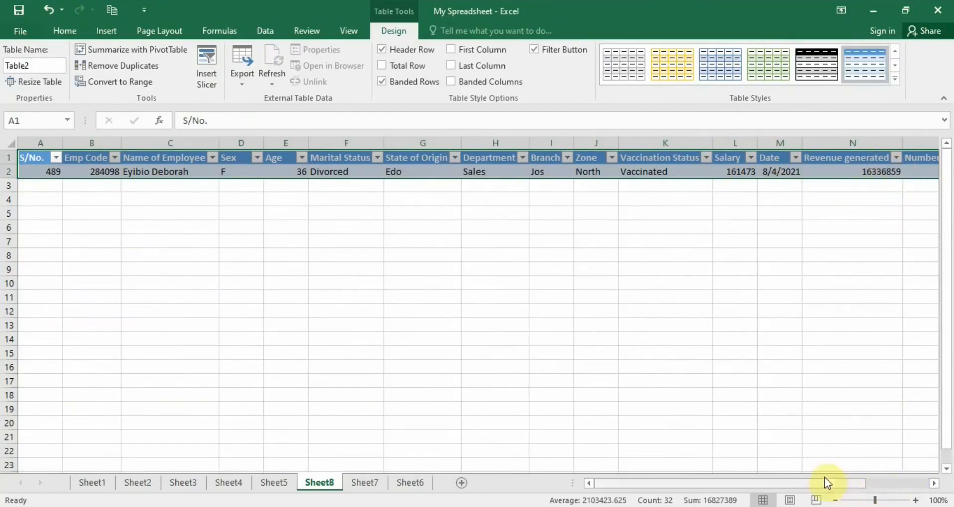
{"action": "left_click_drag", "start_coordinate": [826, 480], "coordinate": [888, 491]}
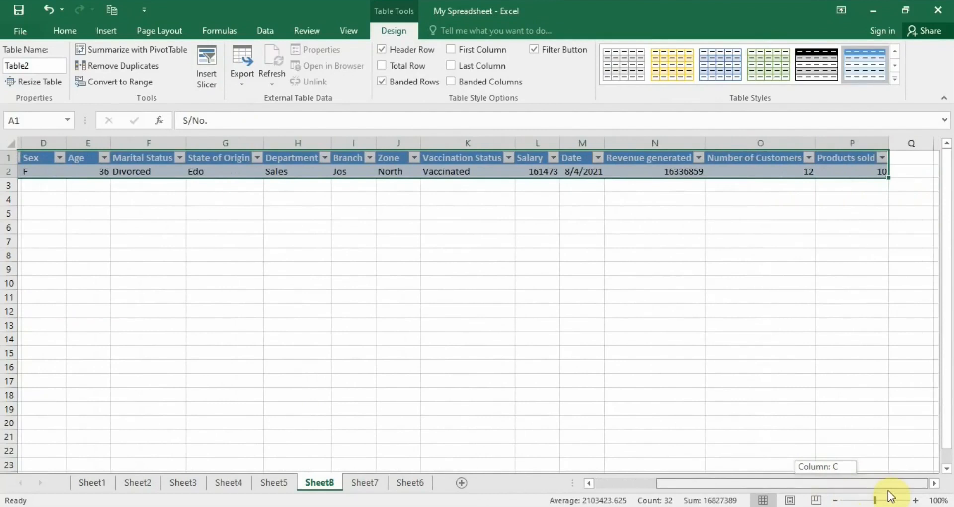
{"action": "left_click_drag", "start_coordinate": [888, 490], "coordinate": [811, 486]}
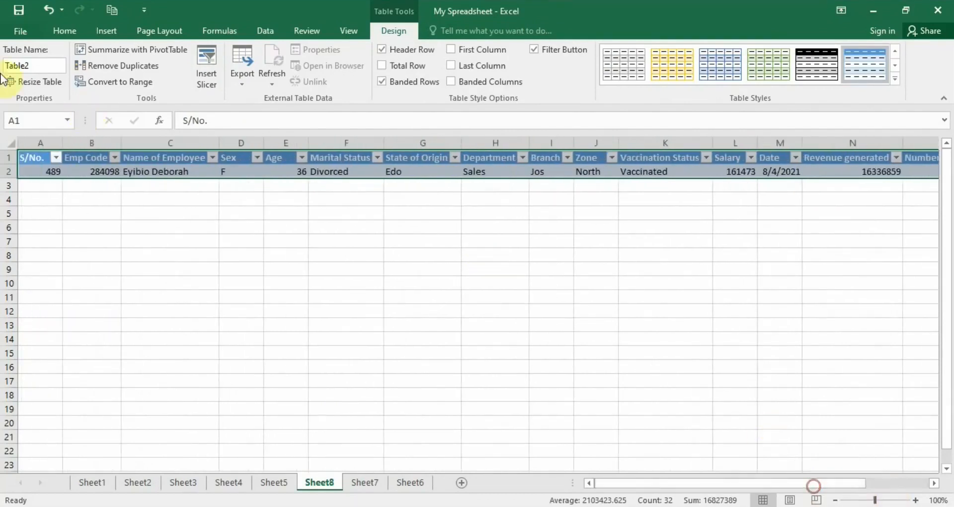
{"action": "left_click", "coordinate": [47, 9]}
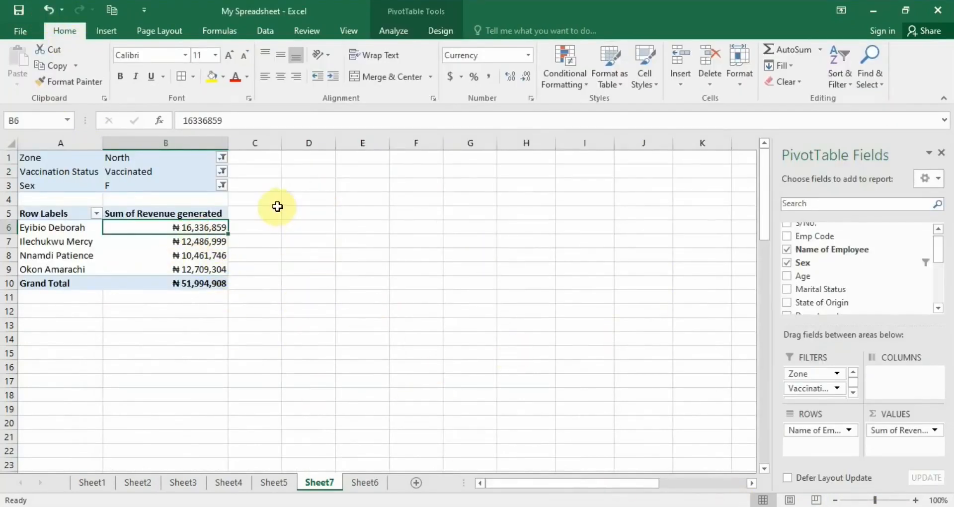
- Remove Sex from the report filters and add Date as the PivotTable's column field
{"action": "left_click", "coordinate": [852, 393]}
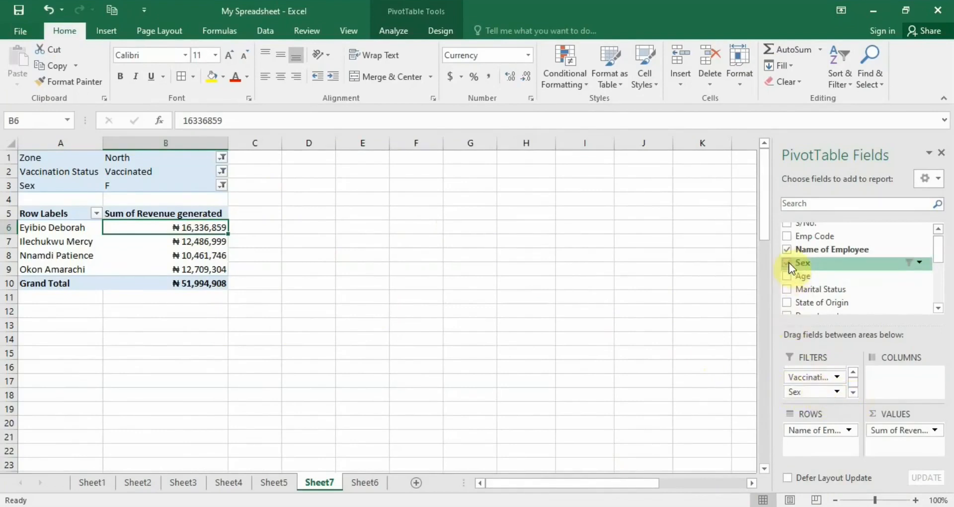
{"action": "left_click_drag", "start_coordinate": [820, 391], "coordinate": [708, 392]}
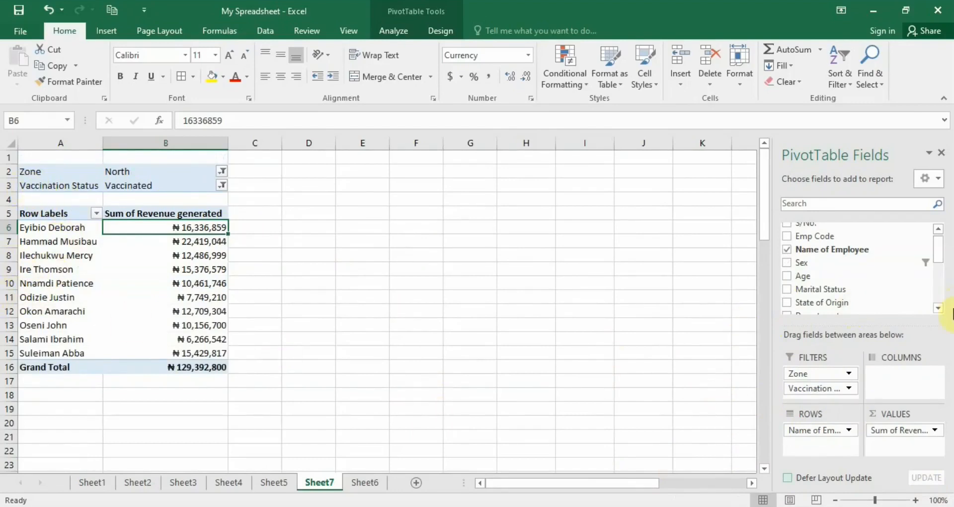
{"action": "left_click_drag", "start_coordinate": [941, 249], "coordinate": [939, 279]}
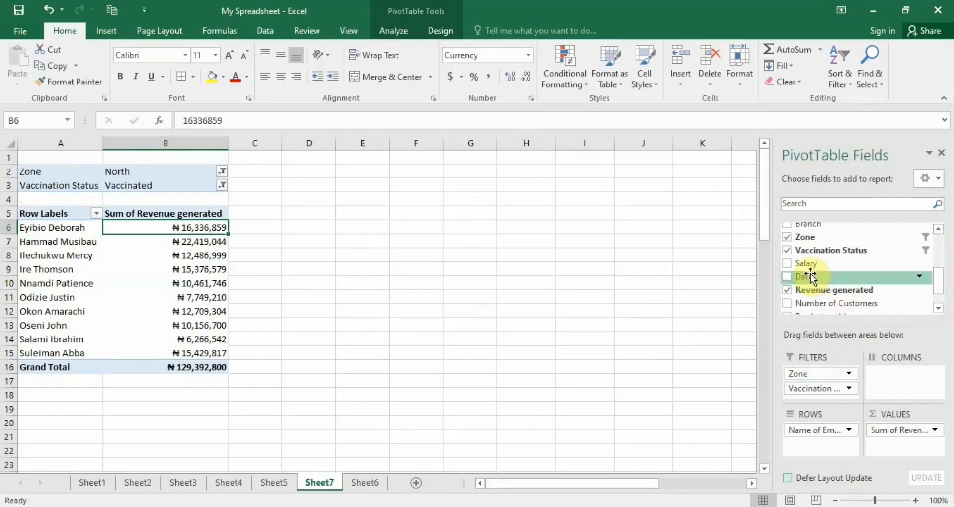
{"action": "left_click_drag", "start_coordinate": [829, 278], "coordinate": [898, 384]}
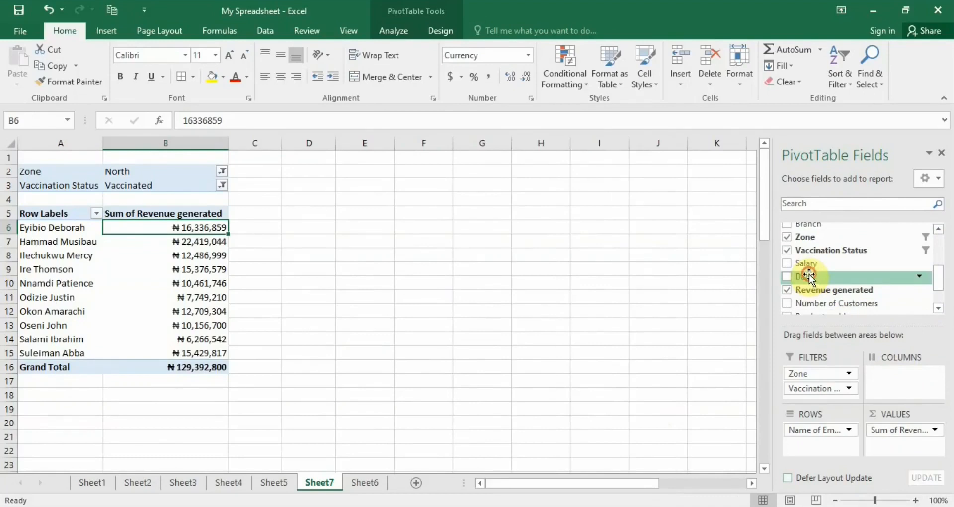
{"action": "left_click_drag", "start_coordinate": [809, 276], "coordinate": [883, 379]}
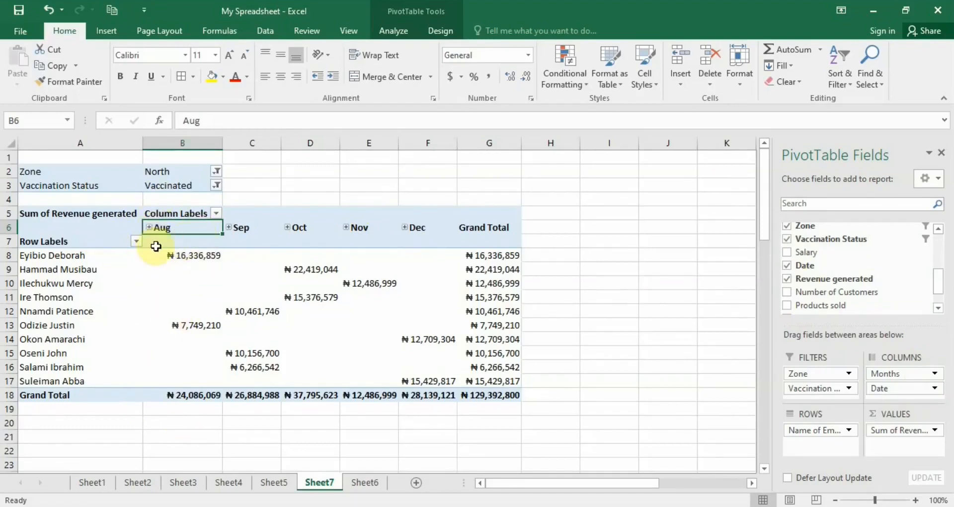
- Expand the Aug and Dec columns to examine revenue by individual date, collapsing each month again
{"action": "left_click", "coordinate": [294, 241]}
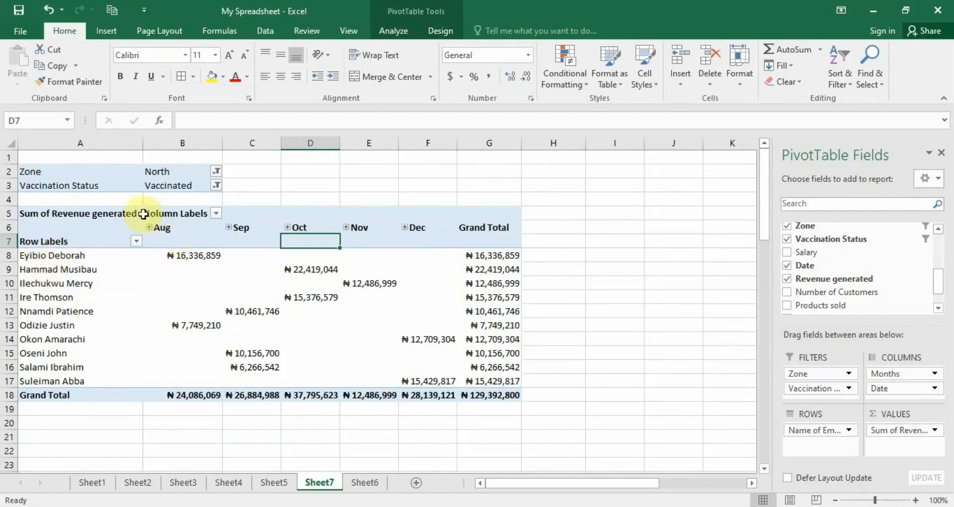
{"action": "left_click", "coordinate": [148, 228]}
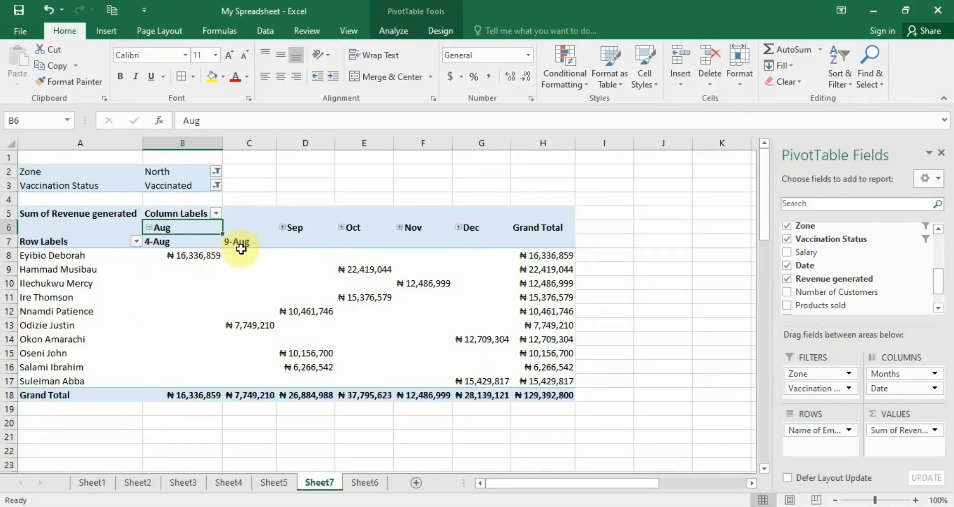
{"action": "left_click", "coordinate": [151, 228]}
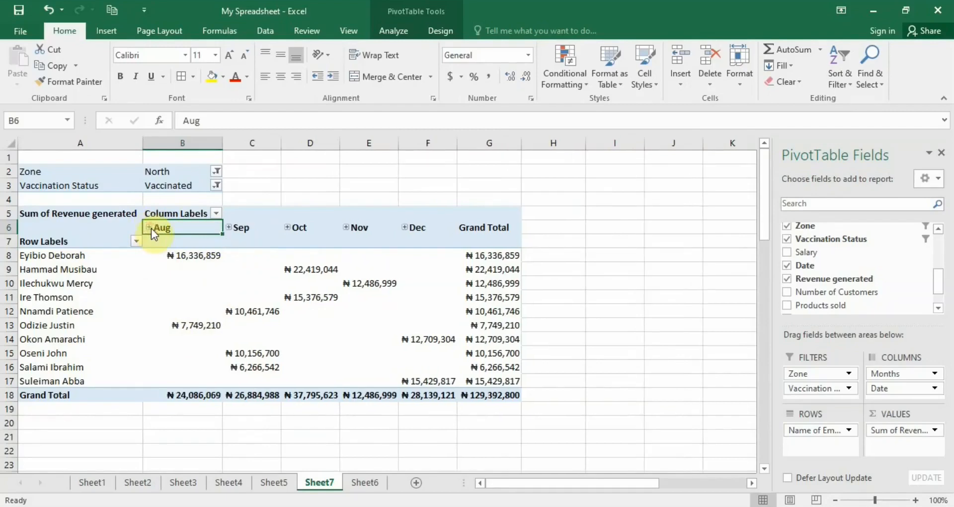
{"action": "left_click", "coordinate": [405, 227]}
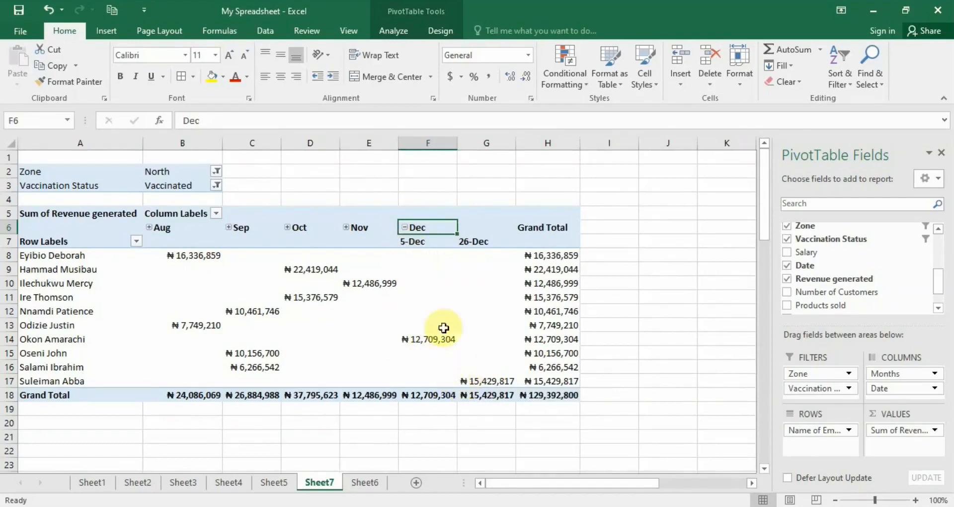
{"action": "left_click", "coordinate": [405, 227]}
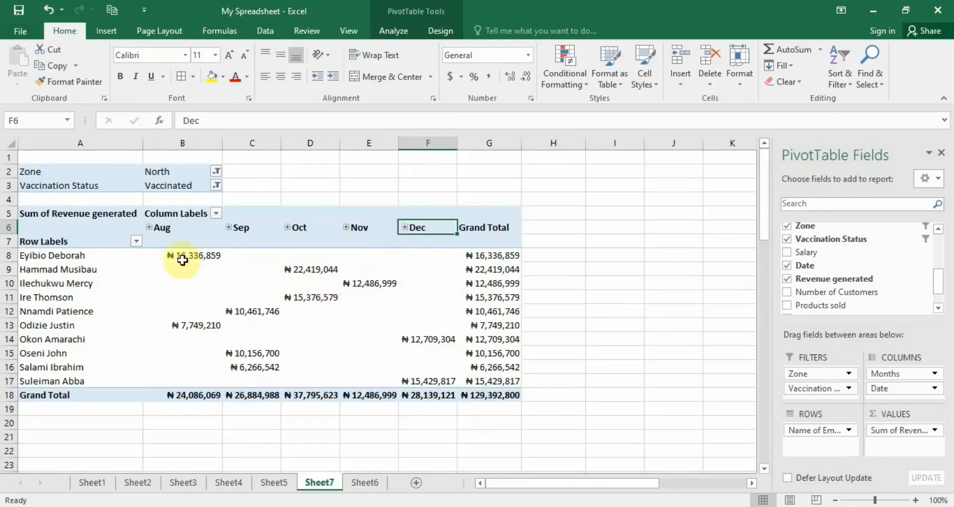
- Ungroup the month columns so the PivotTable lists revenue under individual dates
{"action": "left_click", "coordinate": [202, 224]}
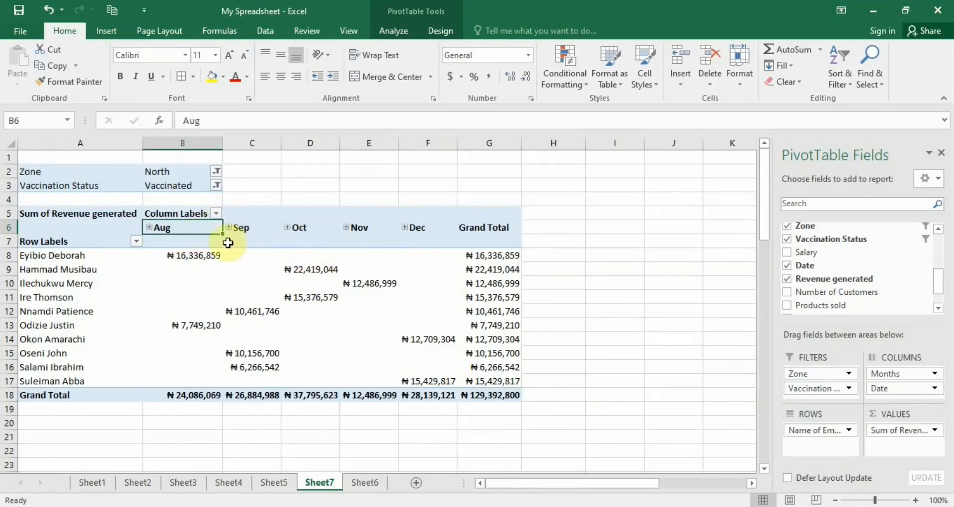
{"action": "right_click", "coordinate": [202, 230]}
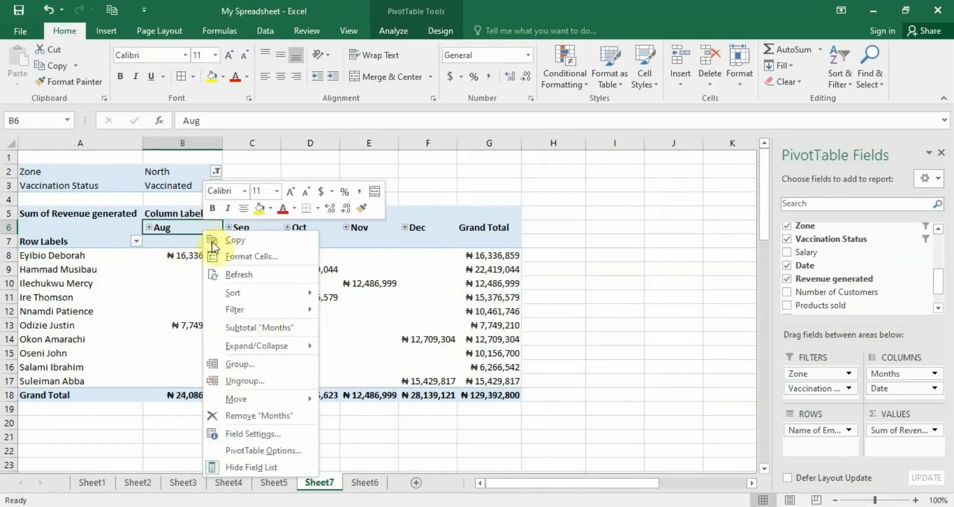
{"action": "left_click", "coordinate": [234, 383]}
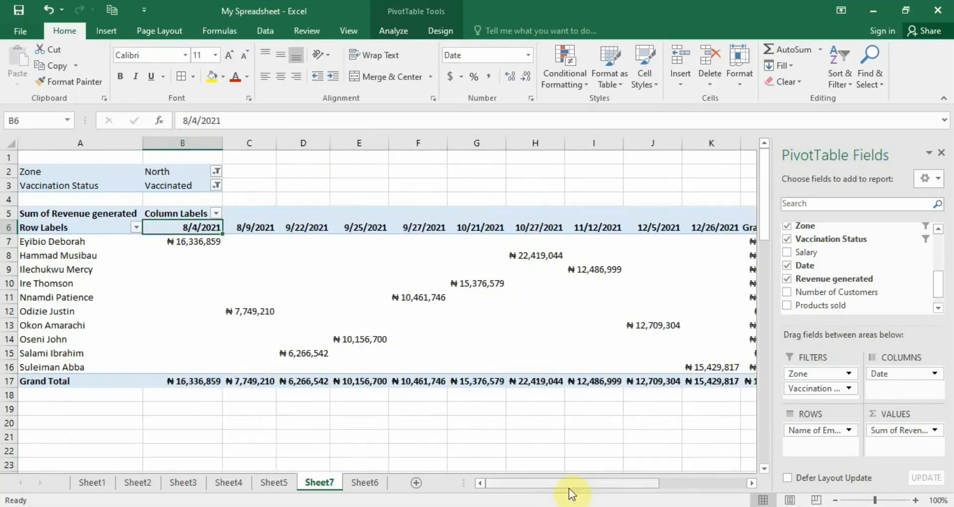
{"action": "mouse_move", "coordinate": [562, 483]}
{"action": "left_mouse_down"}
{"action": "mouse_move", "coordinate": [586, 489]}
{"action": "mouse_move", "coordinate": [548, 483]}
{"action": "left_mouse_up"}
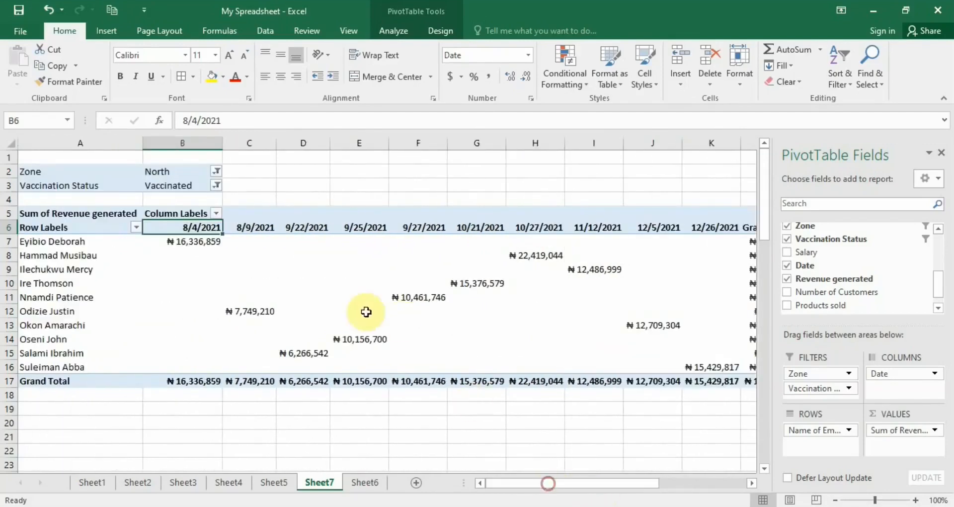
- Group the PivotTable's date columns by Months only, keeping the automatic start and end dates
{"action": "left_click", "coordinate": [241, 227]}
{"action": "right_click", "coordinate": [239, 228]}
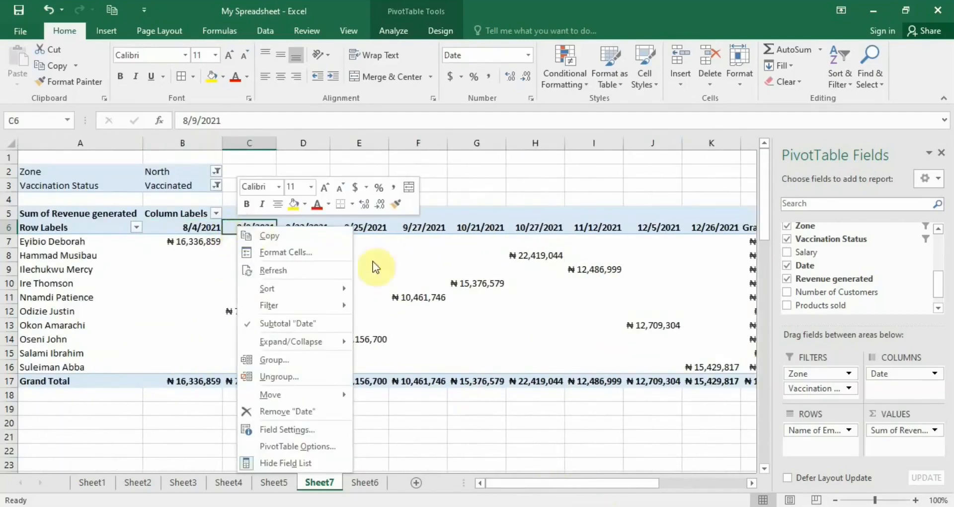
{"action": "left_click", "coordinate": [291, 354]}
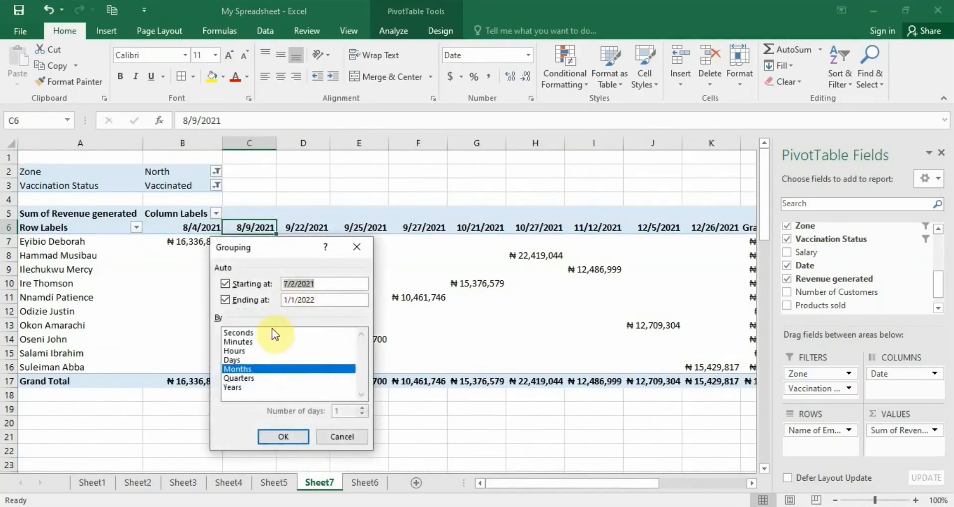
{"action": "left_click", "coordinate": [236, 370]}
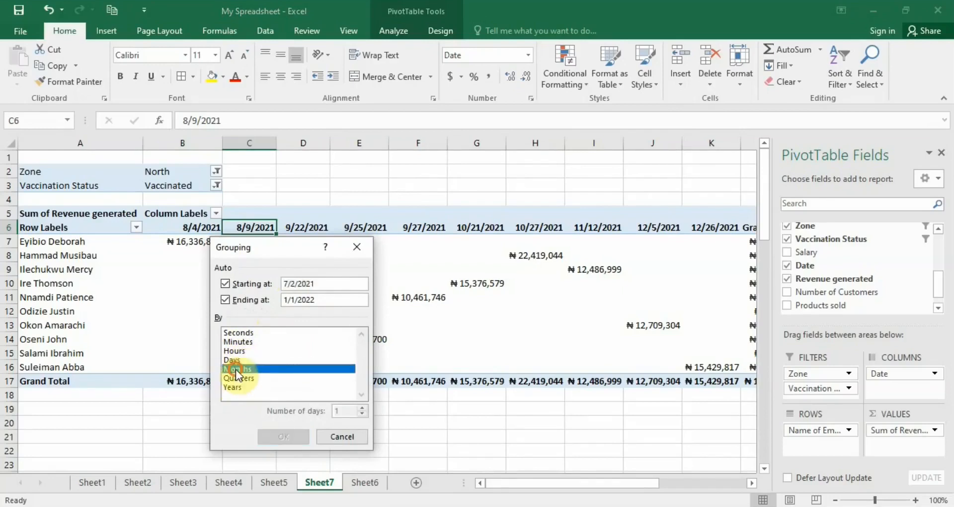
{"action": "left_click", "coordinate": [282, 438]}
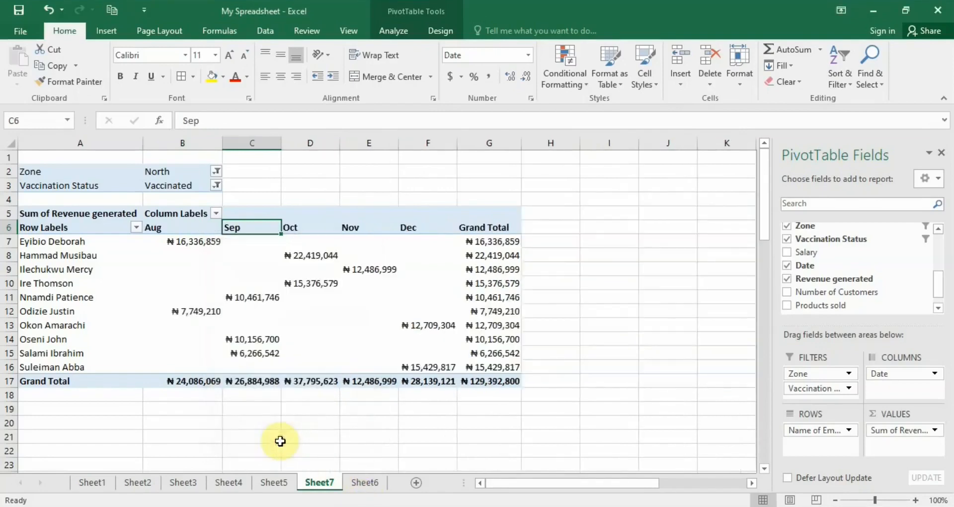
- Regroup the PivotTable's date columns by Quarters only, deselecting Months and keeping the automatic start and end dates
{"action": "left_click", "coordinate": [188, 228]}
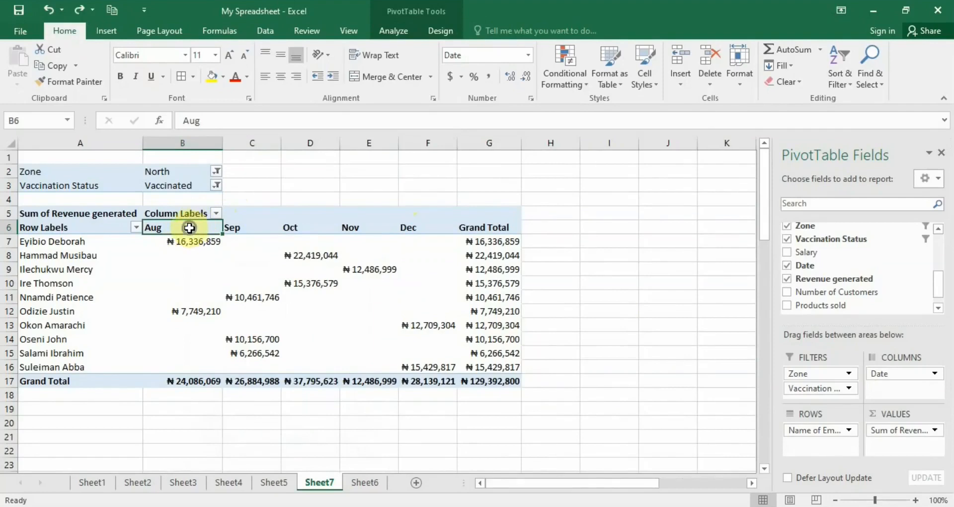
{"action": "right_click", "coordinate": [193, 229]}
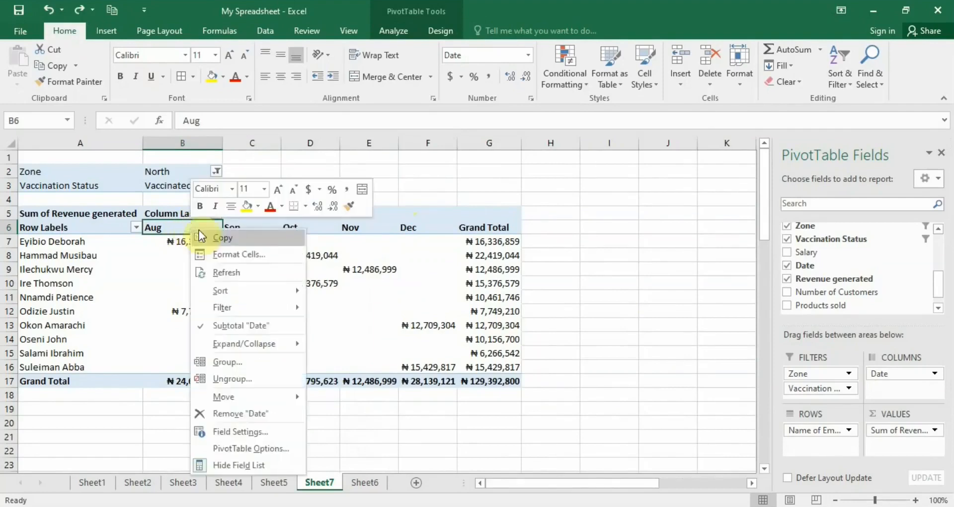
{"action": "left_click", "coordinate": [228, 366]}
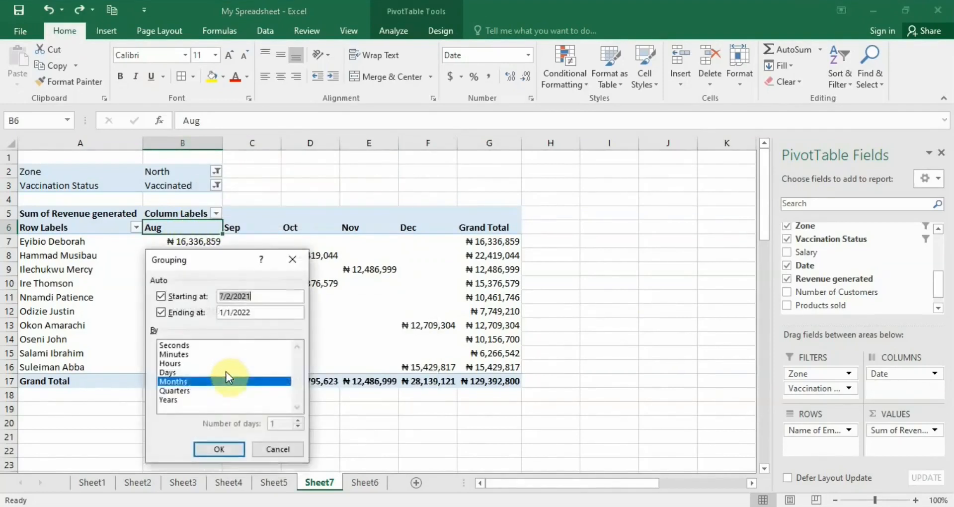
{"action": "left_click", "coordinate": [170, 391]}
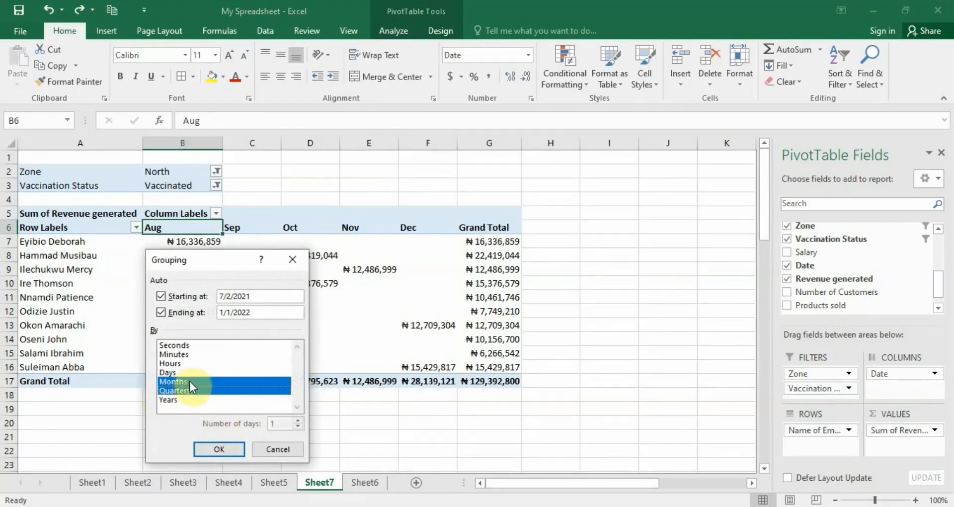
{"action": "left_click", "coordinate": [189, 381]}
{"action": "left_click", "coordinate": [187, 381]}
{"action": "left_click", "coordinate": [187, 381]}
{"action": "left_click", "coordinate": [232, 449]}
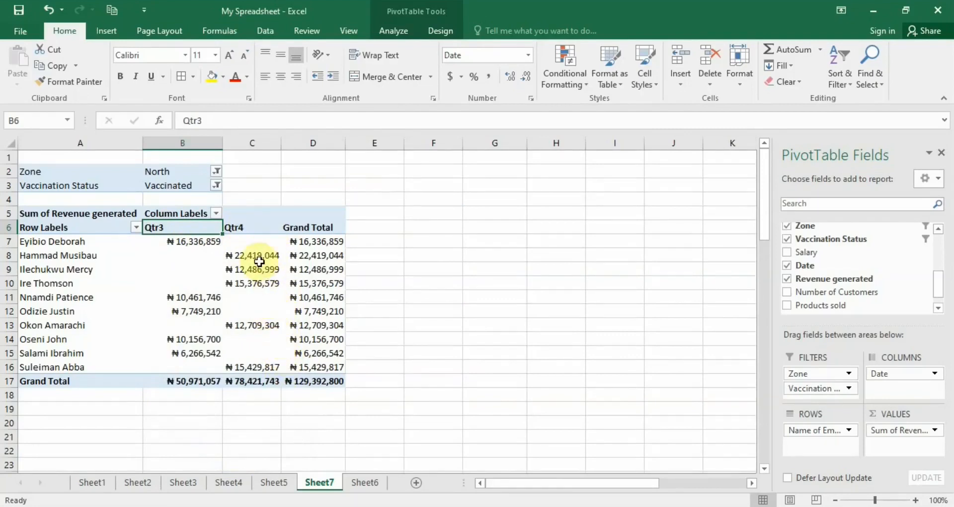
- Regroup the PivotTable's date columns by Days, Months and Quarters together
{"action": "right_click", "coordinate": [189, 228]}
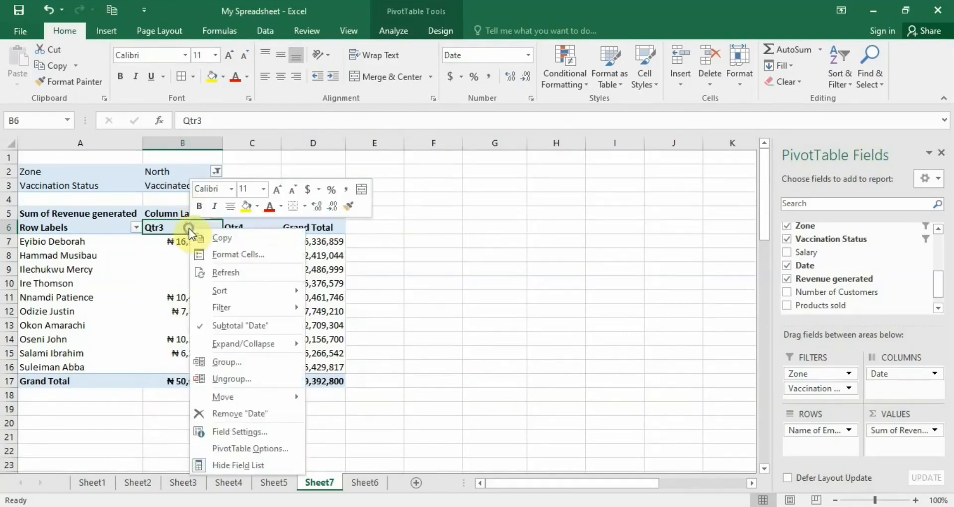
{"action": "left_click", "coordinate": [249, 362]}
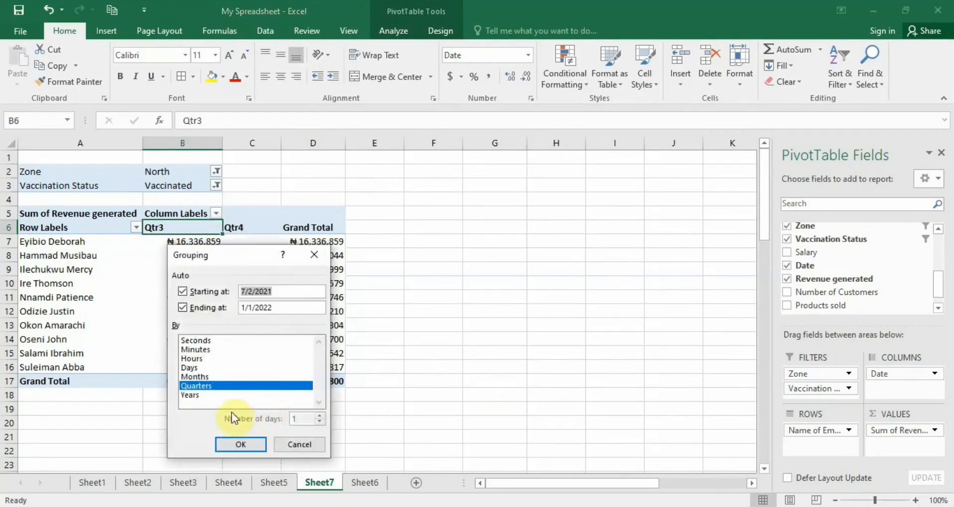
{"action": "left_click", "coordinate": [199, 376]}
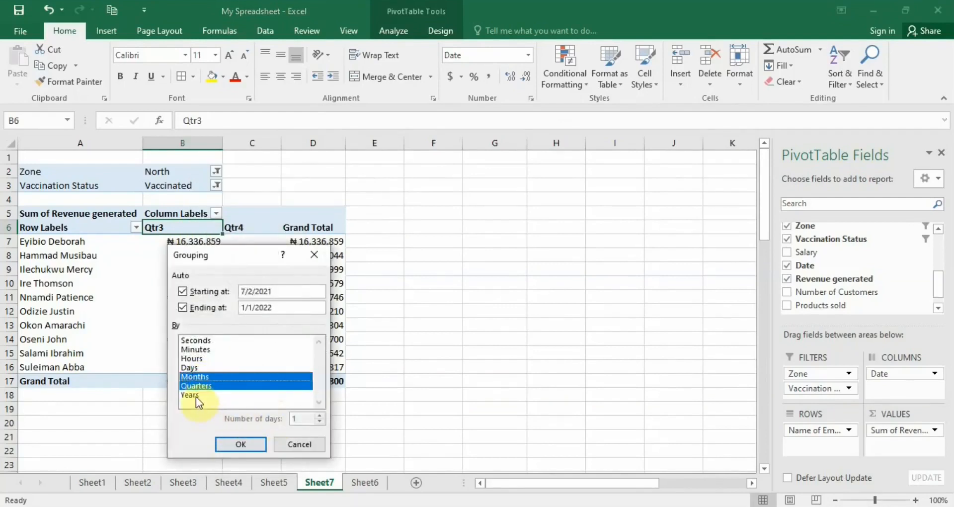
{"action": "left_click", "coordinate": [205, 368]}
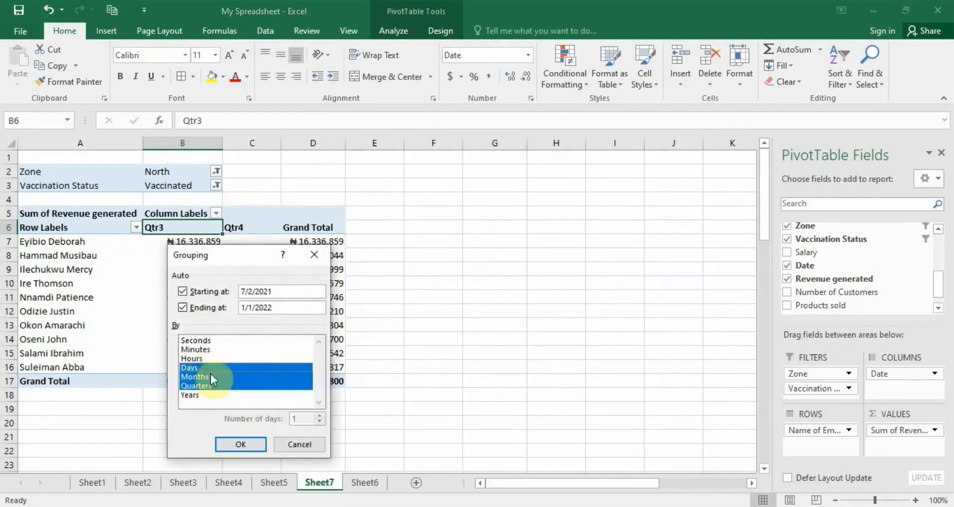
{"action": "left_click", "coordinate": [249, 445]}
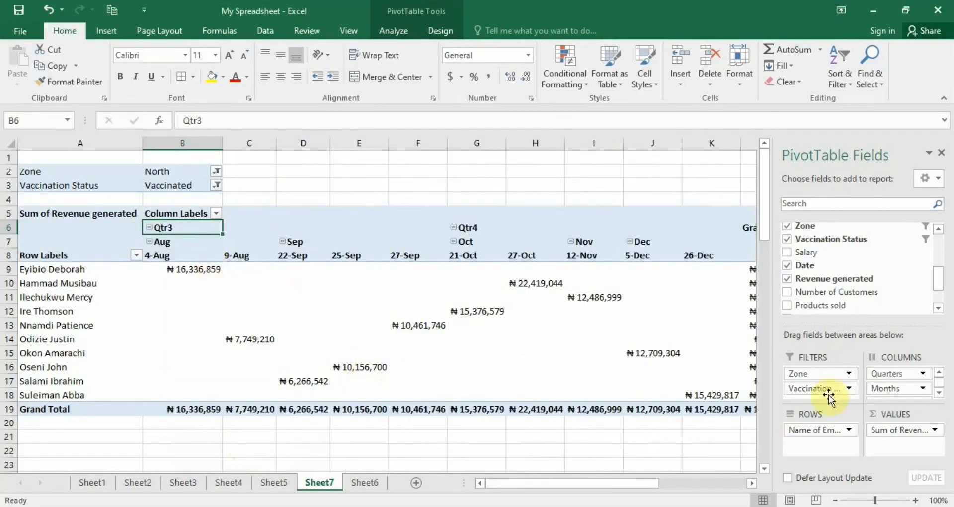
{"action": "left_click_drag", "start_coordinate": [569, 484], "coordinate": [543, 492]}
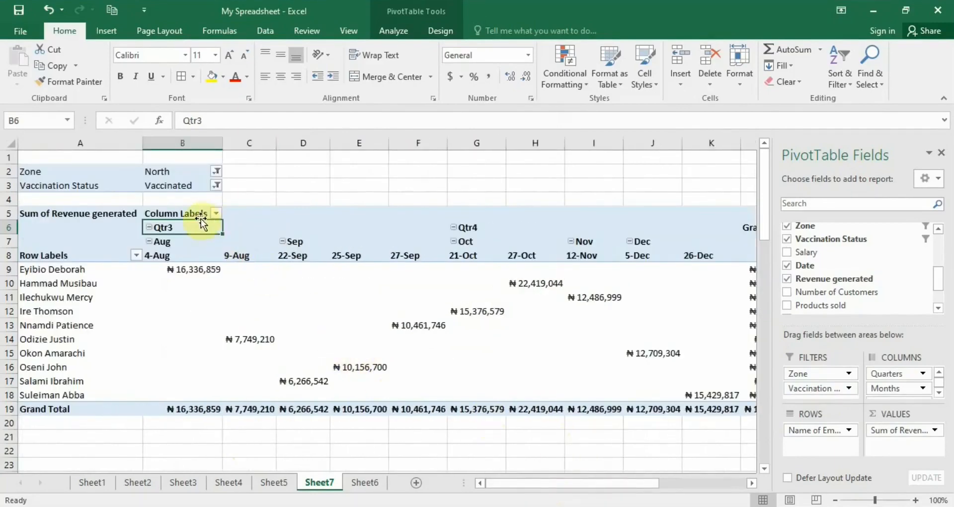
- Remove Days and Quarters from the date grouping so the PivotTable columns are grouped by Months only
{"action": "right_click", "coordinate": [194, 243]}
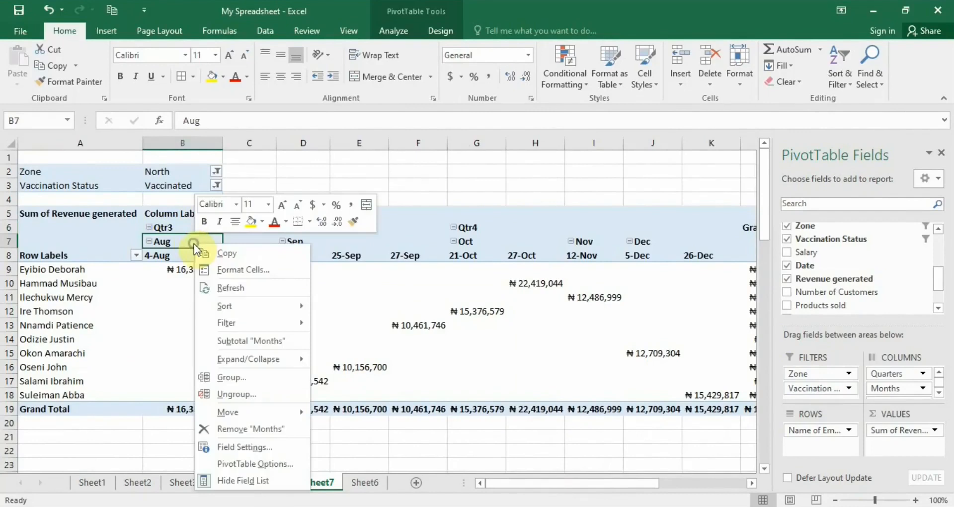
{"action": "left_click", "coordinate": [243, 382]}
{"action": "left_click", "coordinate": [194, 388]}
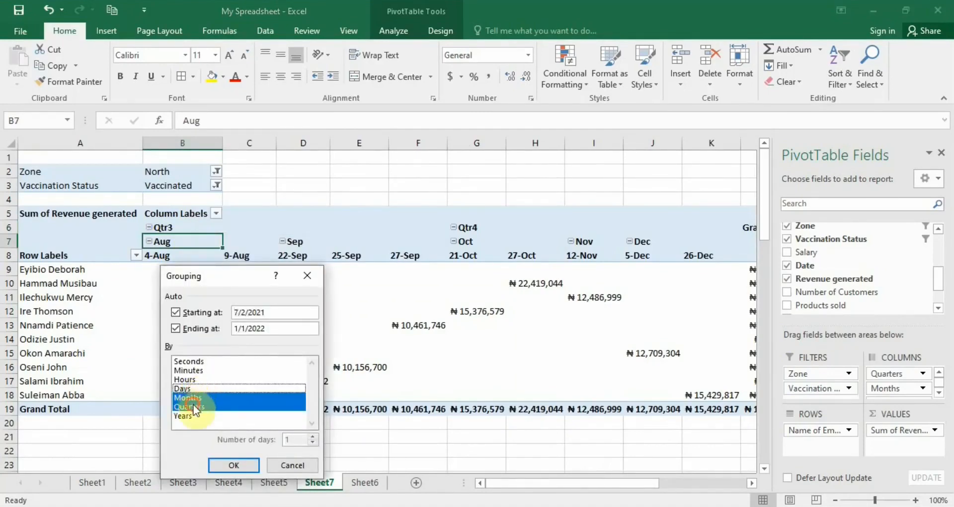
{"action": "left_click", "coordinate": [224, 407]}
{"action": "left_click", "coordinate": [243, 467]}
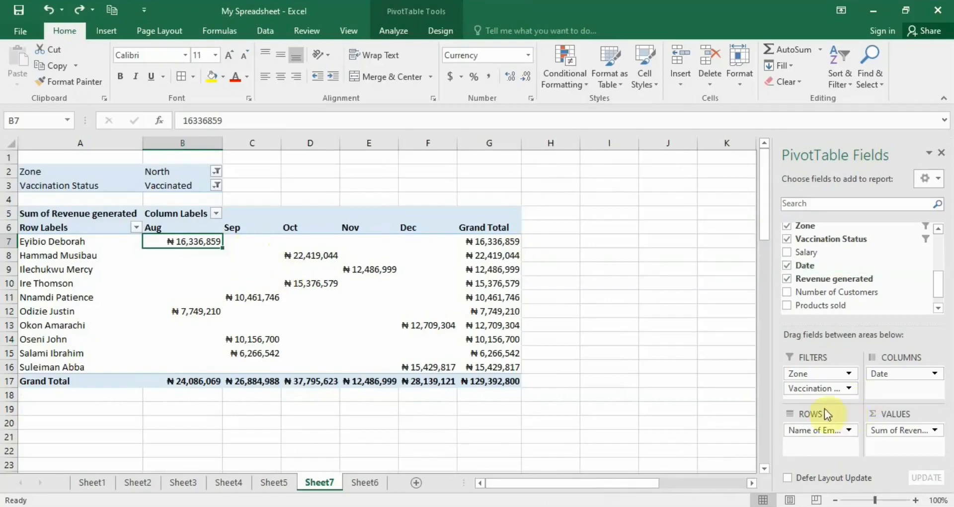
- Clear every field from the PivotTable layout and add Date as a report filter
{"action": "left_click_drag", "start_coordinate": [822, 383], "coordinate": [721, 381]}
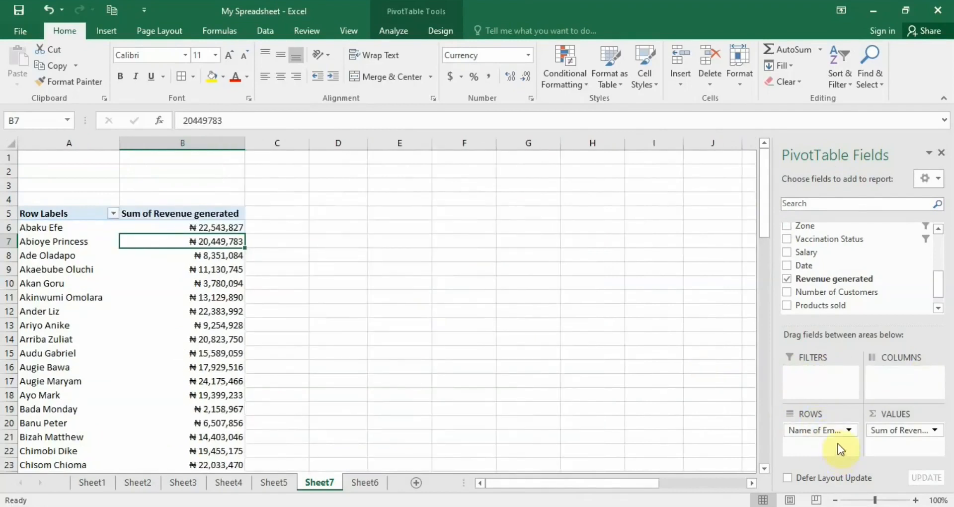
{"action": "left_click_drag", "start_coordinate": [823, 430], "coordinate": [711, 395]}
{"action": "left_click_drag", "start_coordinate": [820, 267], "coordinate": [810, 375]}
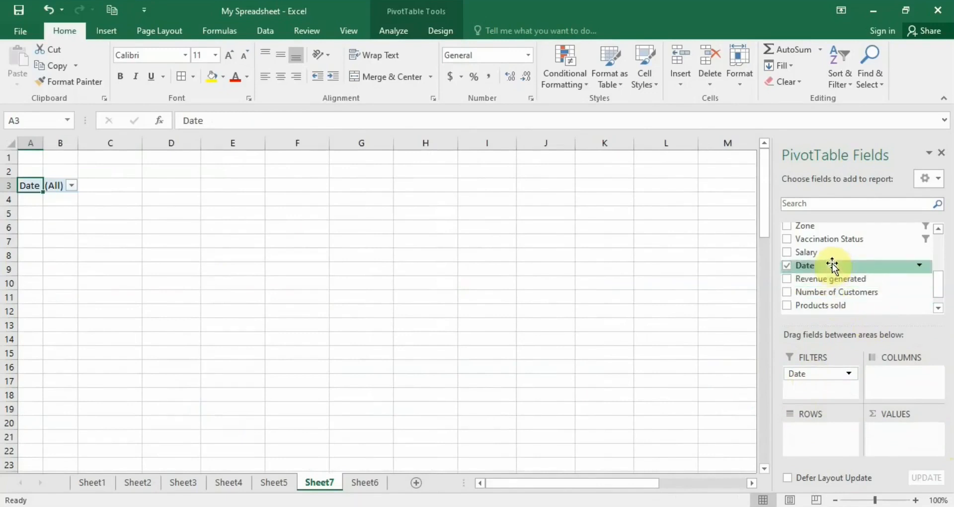
- Add Name of Employee as the PivotTable's row field and Revenue generated as its summed value
{"action": "scroll", "coordinate": [859, 271], "scroll_direction": "down", "scroll_amount": 1}
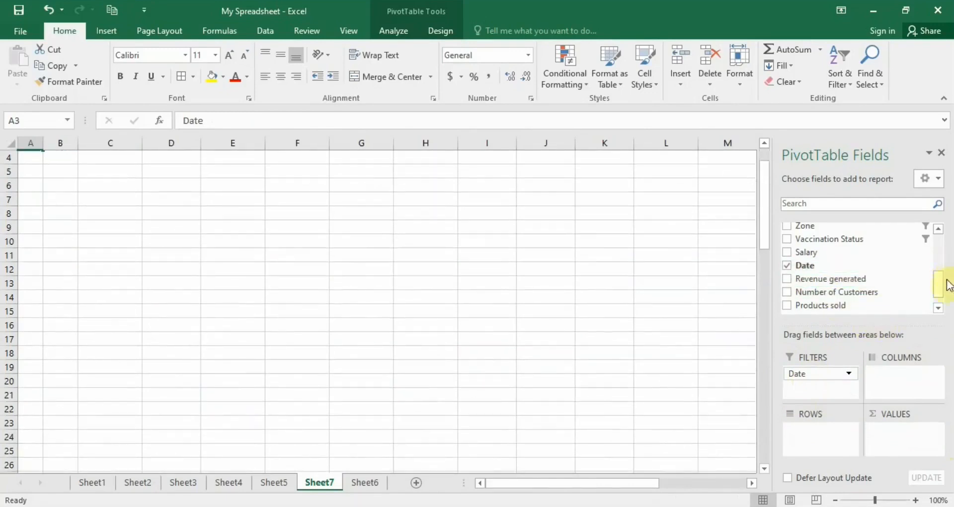
{"action": "left_click_drag", "start_coordinate": [939, 286], "coordinate": [934, 249]}
{"action": "left_click_drag", "start_coordinate": [842, 255], "coordinate": [840, 440]}
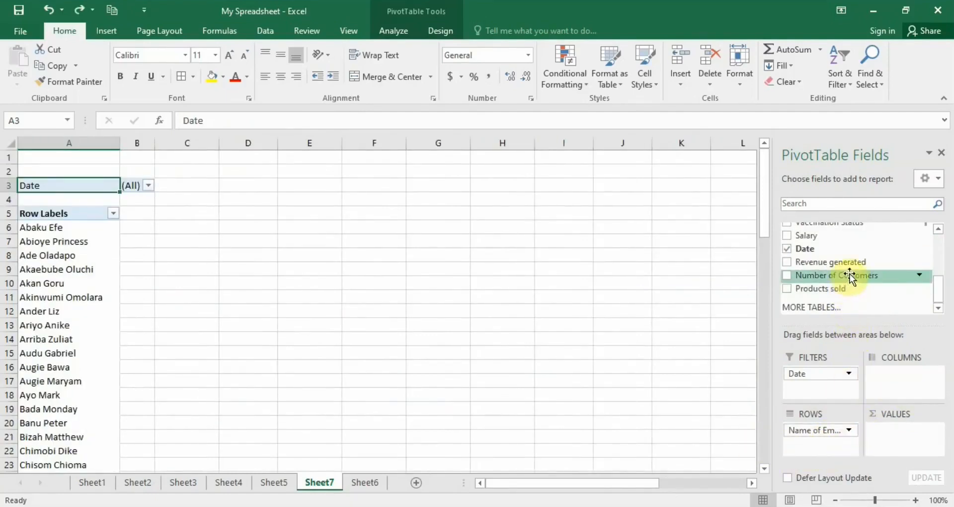
{"action": "left_click_drag", "start_coordinate": [852, 264], "coordinate": [895, 433]}
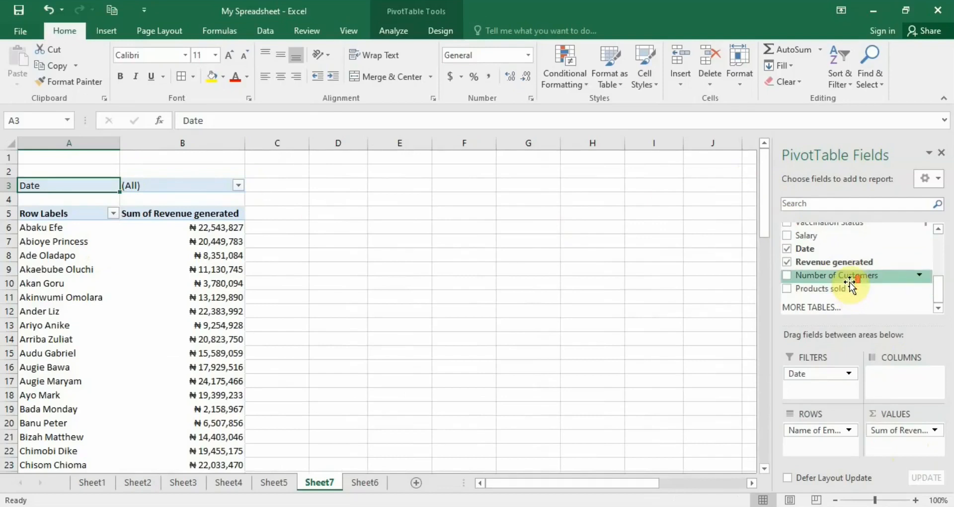
- Add Zone as a second report filter and set it to Head office only instead of North
{"action": "left_click_drag", "start_coordinate": [939, 297], "coordinate": [937, 271]}
{"action": "left_click_drag", "start_coordinate": [826, 272], "coordinate": [816, 381]}
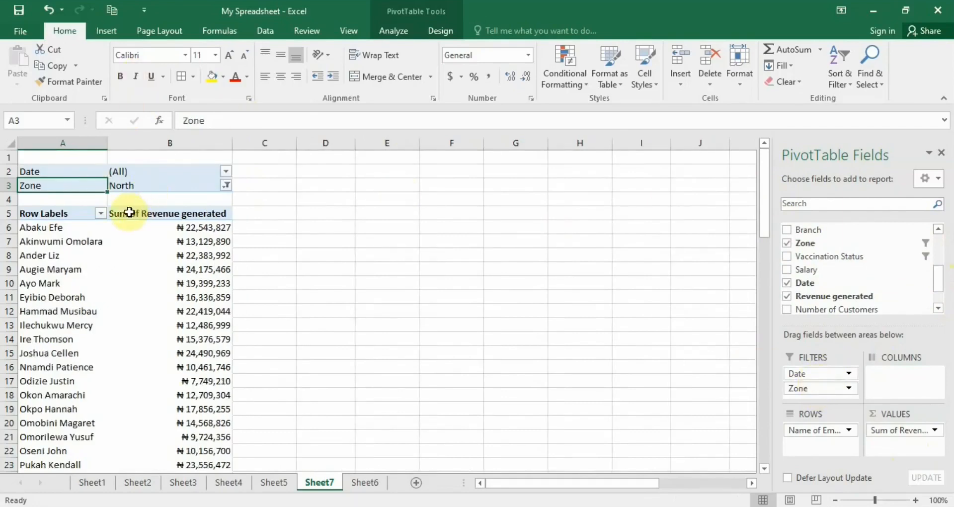
{"action": "left_click", "coordinate": [226, 185]}
{"action": "left_click", "coordinate": [85, 228]}
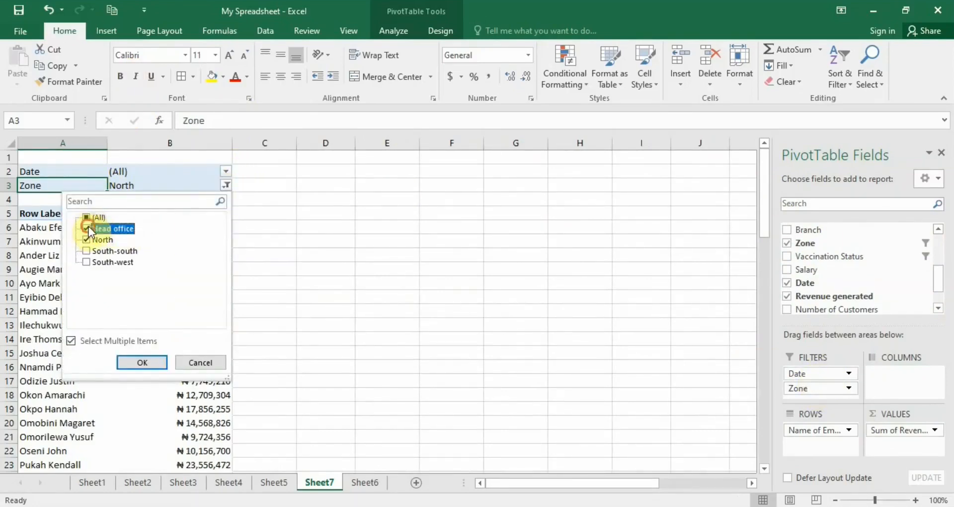
{"action": "left_click", "coordinate": [86, 240]}
{"action": "left_click", "coordinate": [141, 362]}
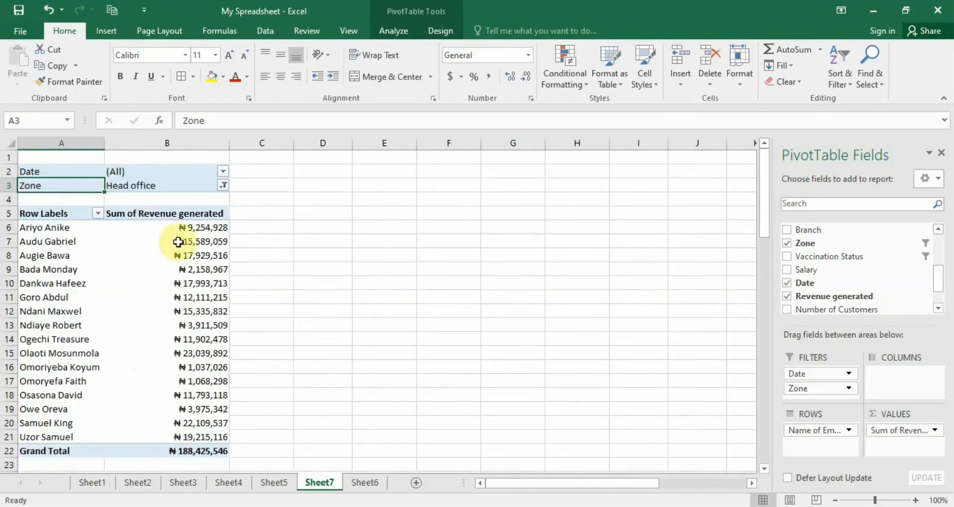
- Enable multiple-item selection in the Date report filter and limit the PivotTable to Oct
{"action": "left_click", "coordinate": [223, 172]}
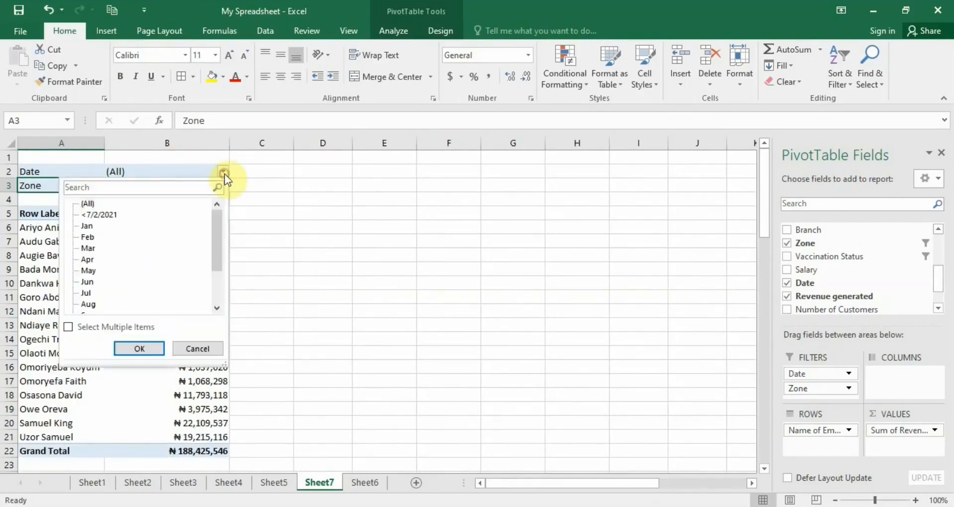
{"action": "left_click_drag", "start_coordinate": [220, 269], "coordinate": [221, 301]}
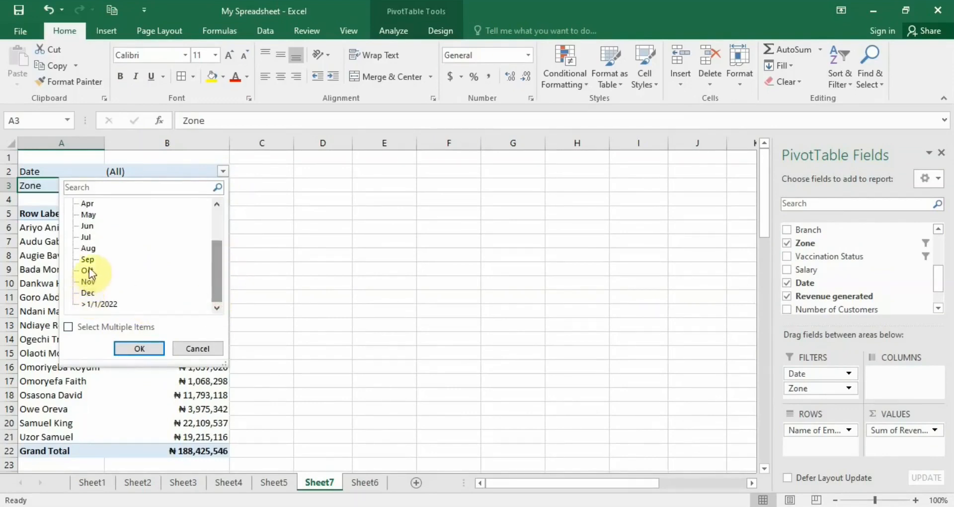
{"action": "left_click", "coordinate": [68, 328]}
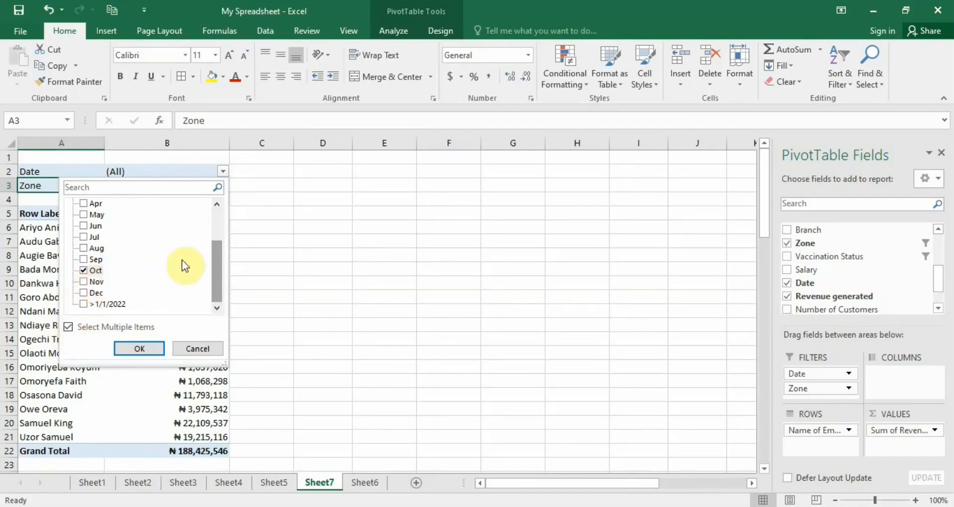
{"action": "mouse_move", "coordinate": [222, 271]}
{"action": "left_mouse_down"}
{"action": "mouse_move", "coordinate": [222, 240]}
{"action": "mouse_move", "coordinate": [220, 271]}
{"action": "left_mouse_up"}
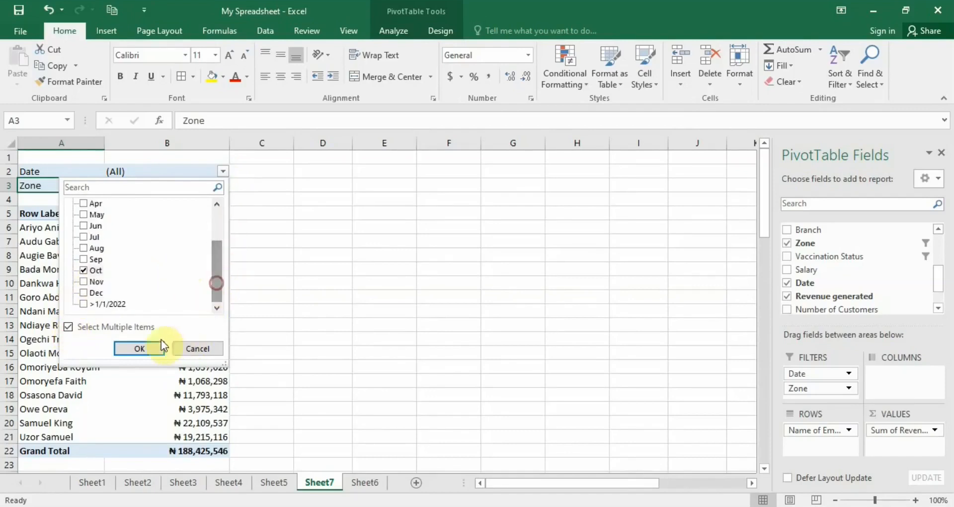
{"action": "left_click", "coordinate": [141, 348]}
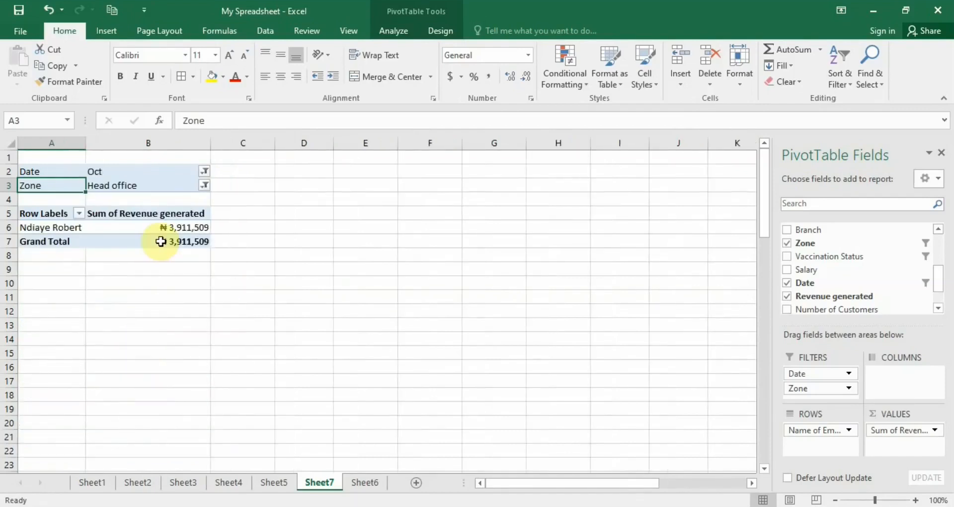
{"action": "mouse_move", "coordinate": [160, 241]}
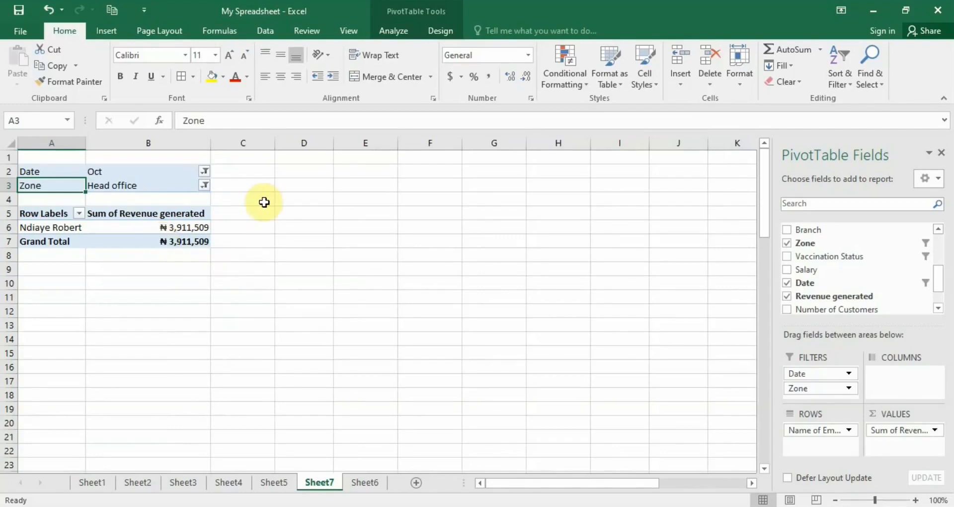
- Extend the Date report filter to include Jul, Aug, Sep, Nov and Dec alongside Oct
{"action": "left_click", "coordinate": [202, 172]}
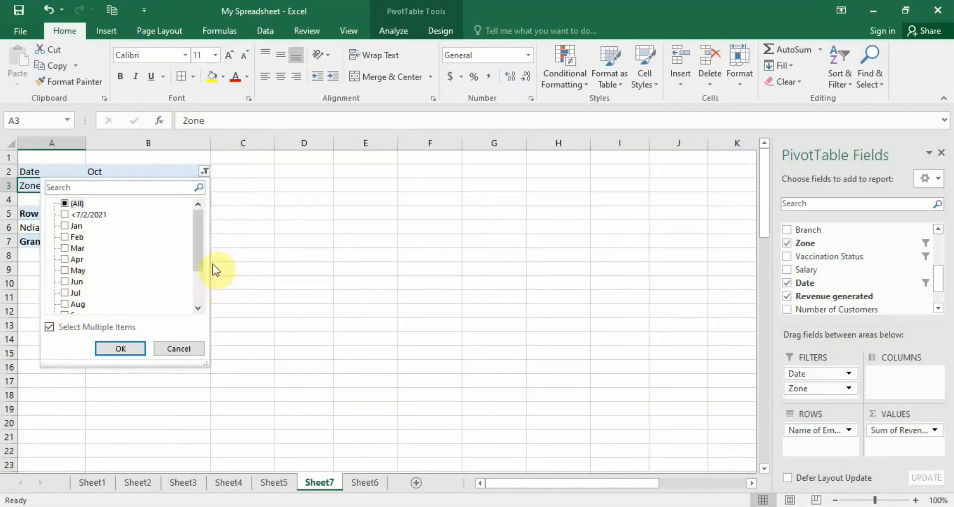
{"action": "left_click_drag", "start_coordinate": [194, 243], "coordinate": [196, 283]}
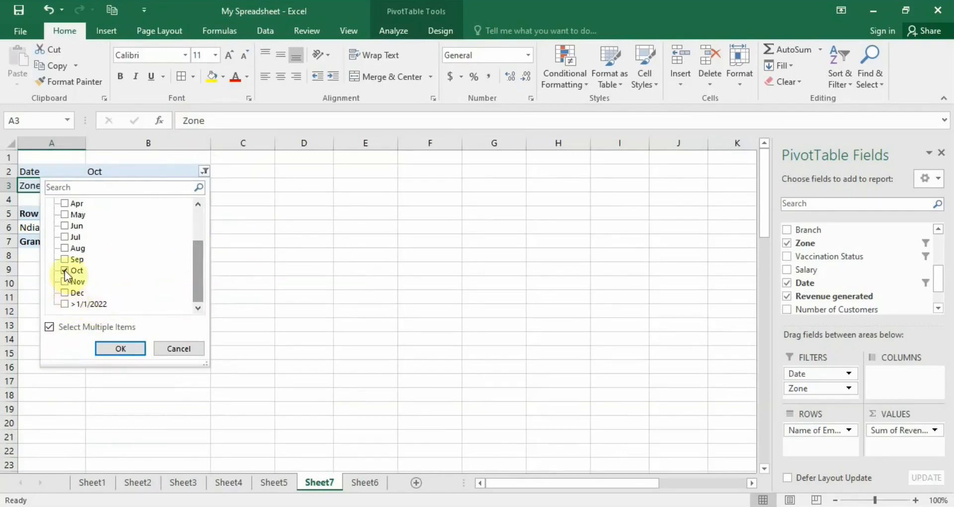
{"action": "left_click", "coordinate": [64, 294]}
{"action": "left_click", "coordinate": [63, 259]}
{"action": "left_click", "coordinate": [65, 248]}
{"action": "left_click", "coordinate": [65, 237]}
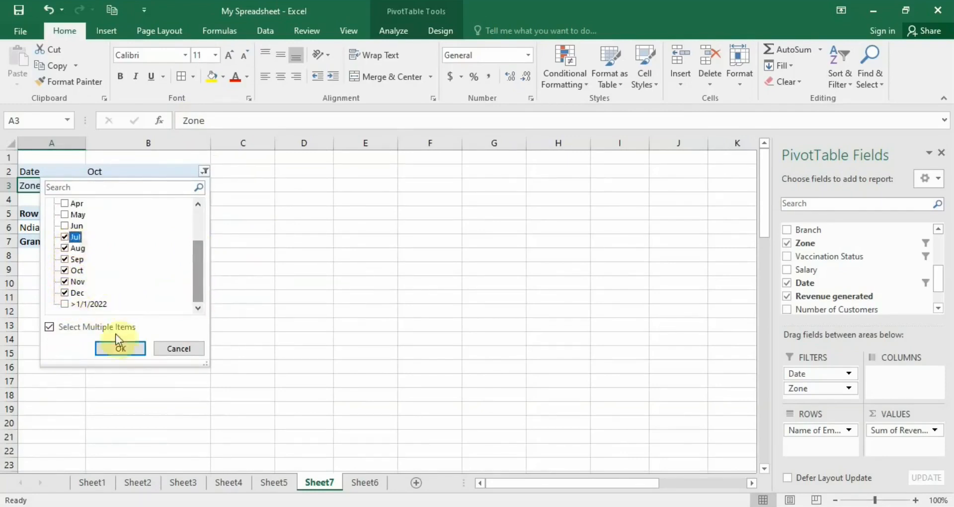
{"action": "left_click", "coordinate": [121, 349]}
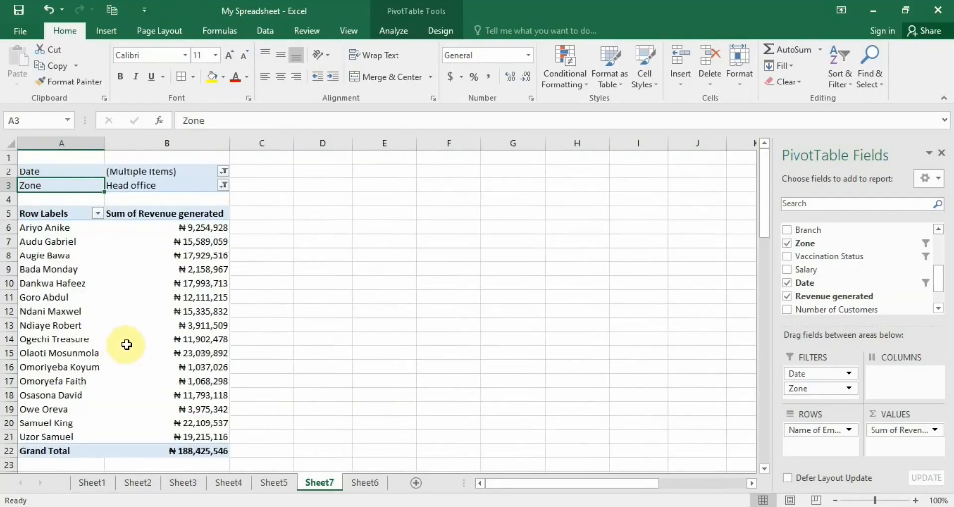
- Remove the report filters and the Revenue generated value, and add Zone as the PivotTable's column field
{"action": "left_click_drag", "start_coordinate": [822, 388], "coordinate": [726, 388]}
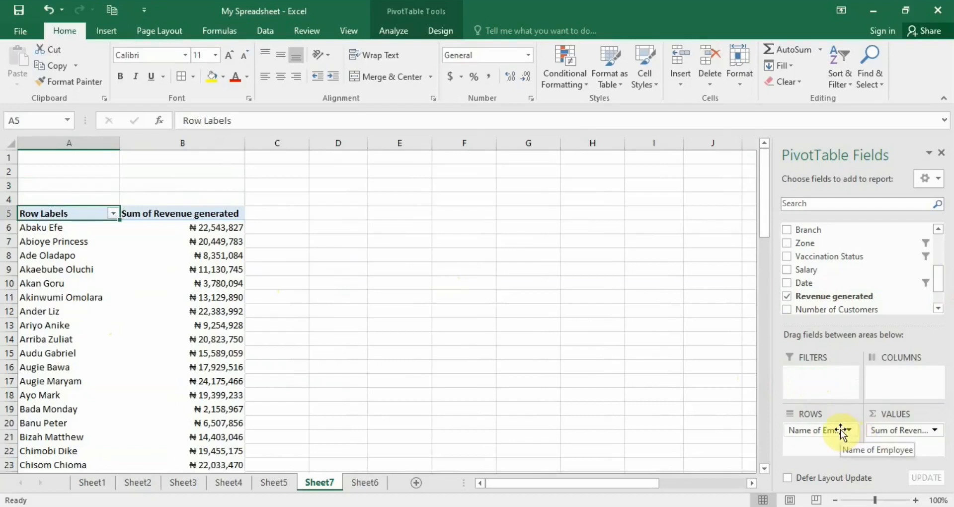
{"action": "left_click_drag", "start_coordinate": [909, 434], "coordinate": [694, 407]}
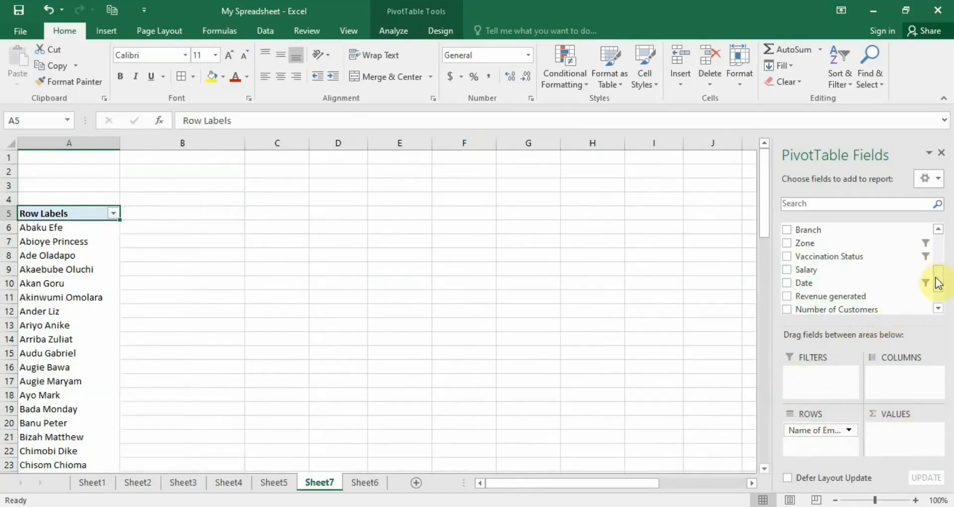
{"action": "left_click_drag", "start_coordinate": [837, 244], "coordinate": [895, 372]}
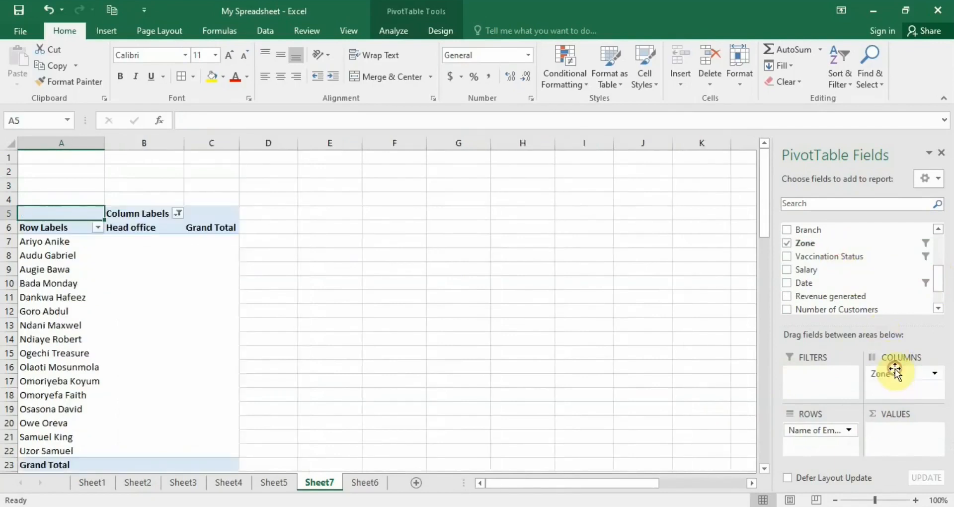
- Clear the zone filter in the PivotTable's column labels so that all zones are included
{"action": "left_click", "coordinate": [177, 213]}
{"action": "left_click", "coordinate": [40, 348]}
{"action": "left_click", "coordinate": [97, 479]}
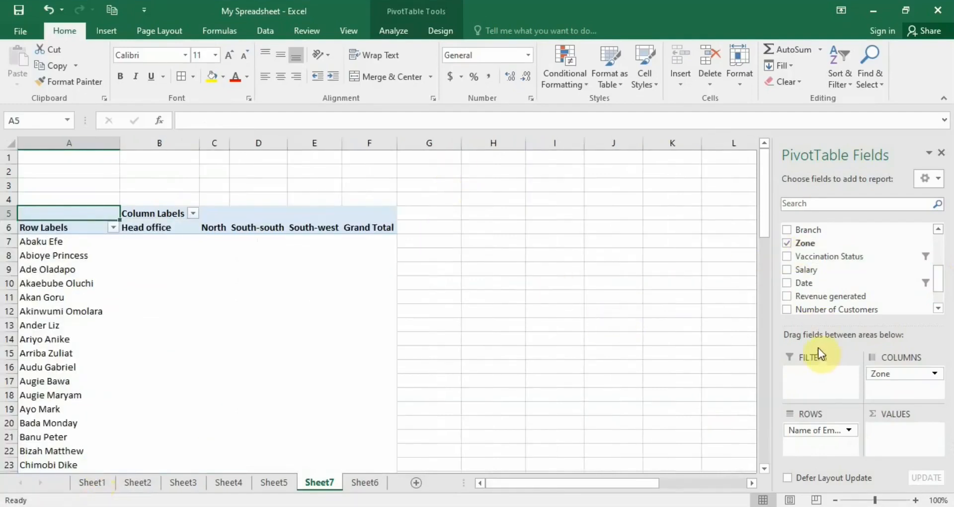
- Add Sex and Date as report filters of the PivotTable
{"action": "left_click_drag", "start_coordinate": [768, 200], "coordinate": [773, 169]}
{"action": "left_click_drag", "start_coordinate": [941, 286], "coordinate": [940, 230]}
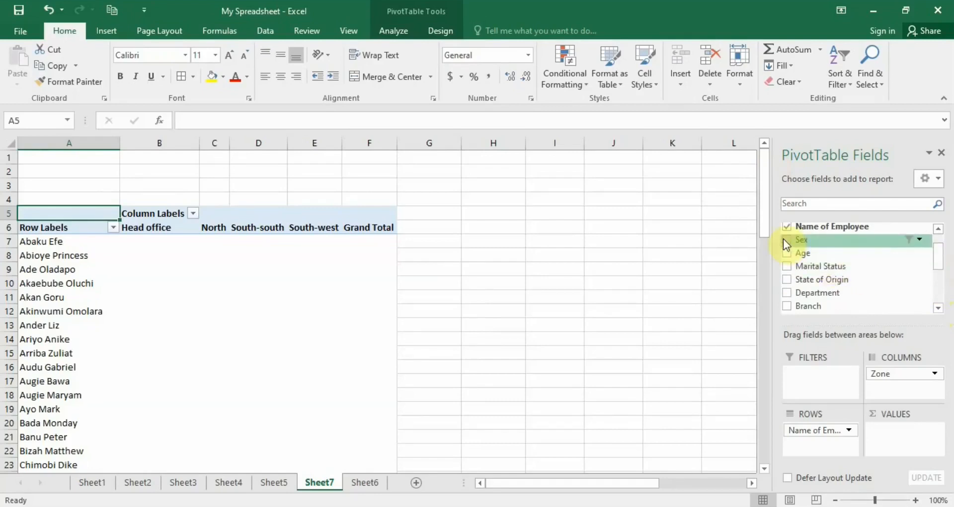
{"action": "left_click_drag", "start_coordinate": [788, 240], "coordinate": [813, 374]}
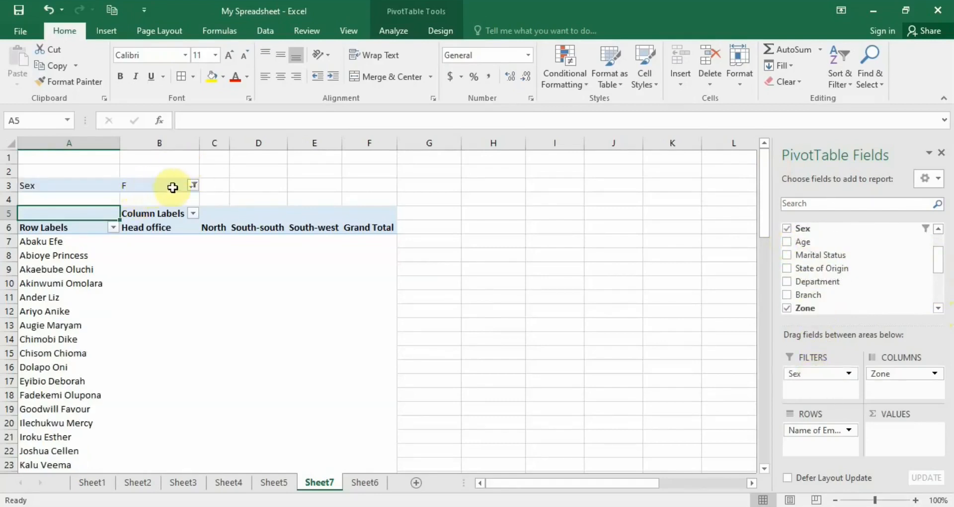
{"action": "left_click_drag", "start_coordinate": [765, 180], "coordinate": [792, 165]}
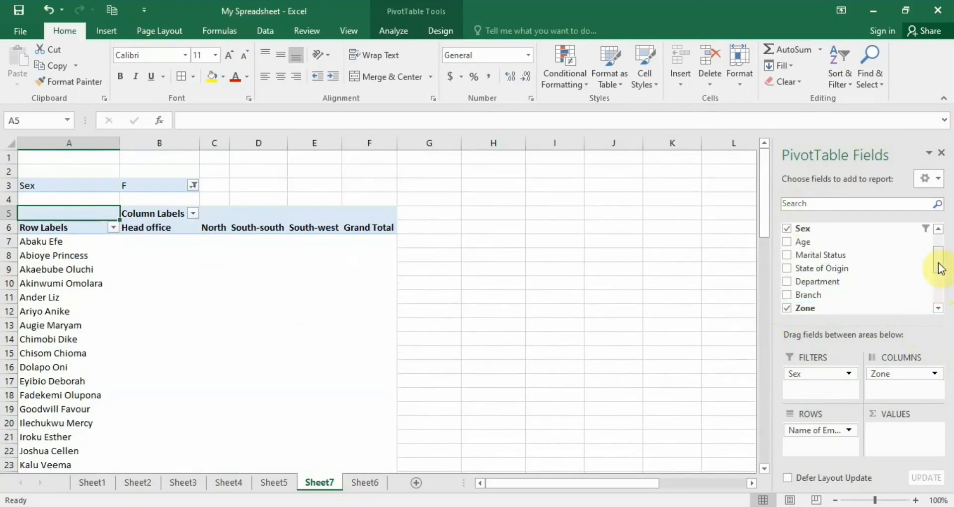
{"action": "left_click_drag", "start_coordinate": [941, 268], "coordinate": [945, 304]}
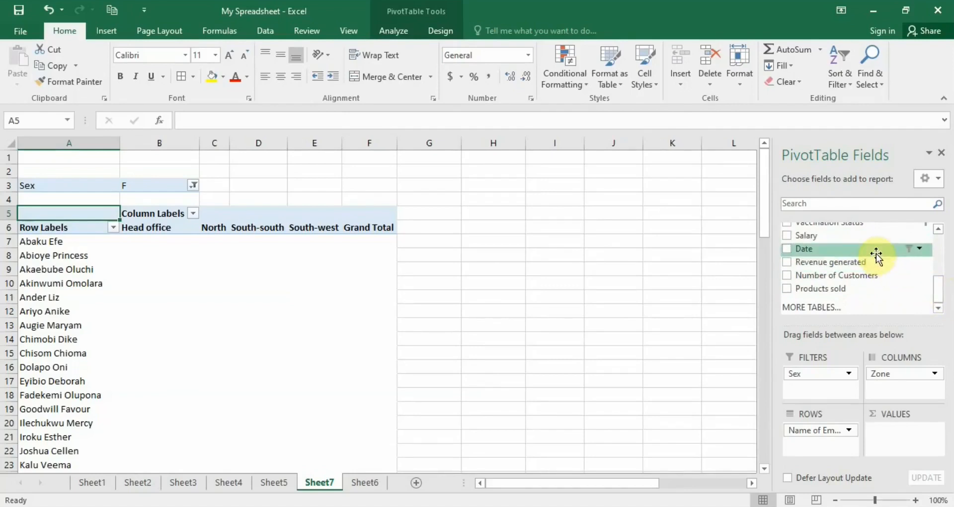
{"action": "left_click_drag", "start_coordinate": [876, 256], "coordinate": [828, 388]}
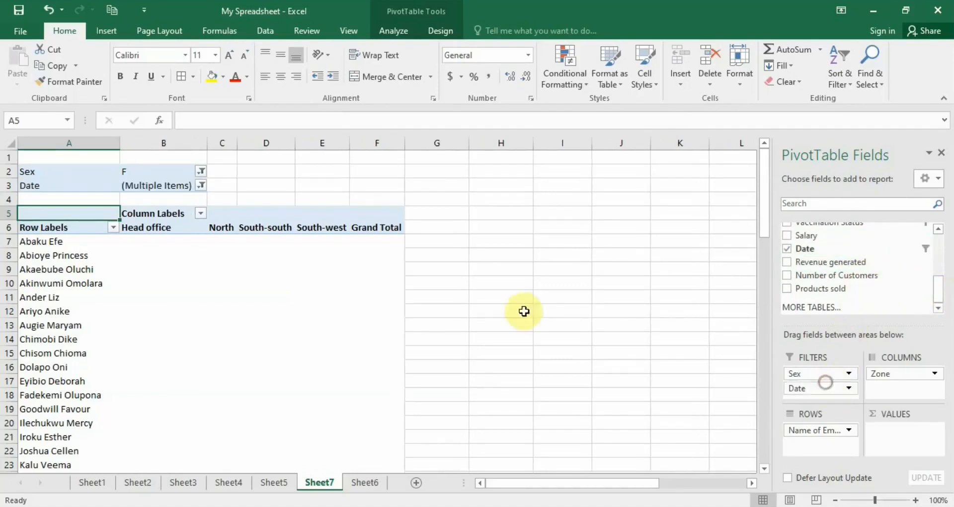
- Limit the Date report filter to Jun, Jul and Aug, and add Revenue generated as the summed value
{"action": "left_click", "coordinate": [201, 186]}
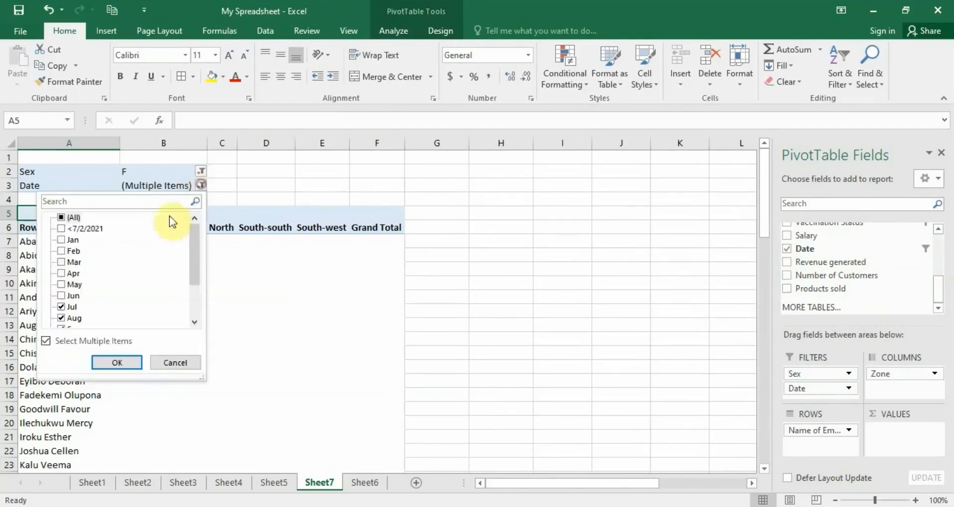
{"action": "left_click_drag", "start_coordinate": [192, 251], "coordinate": [194, 279]}
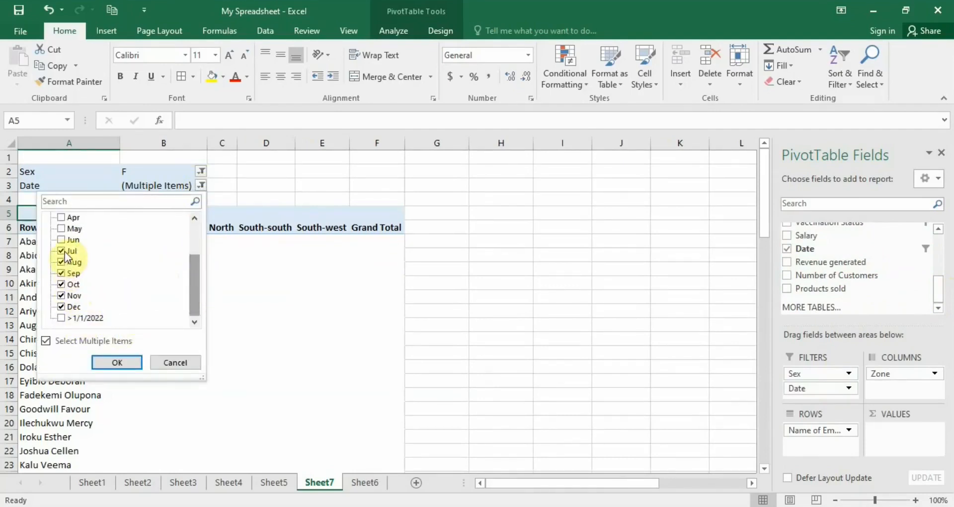
{"action": "left_click", "coordinate": [45, 340]}
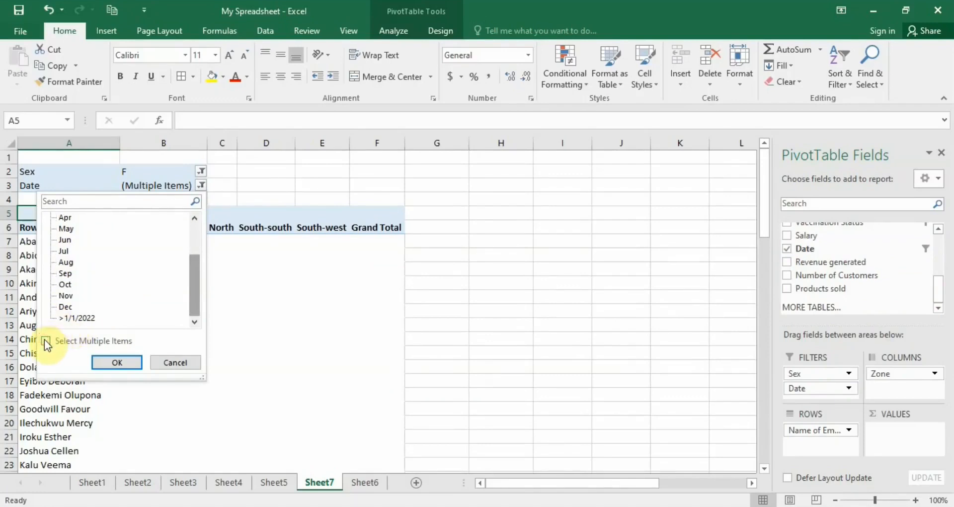
{"action": "left_click", "coordinate": [67, 263]}
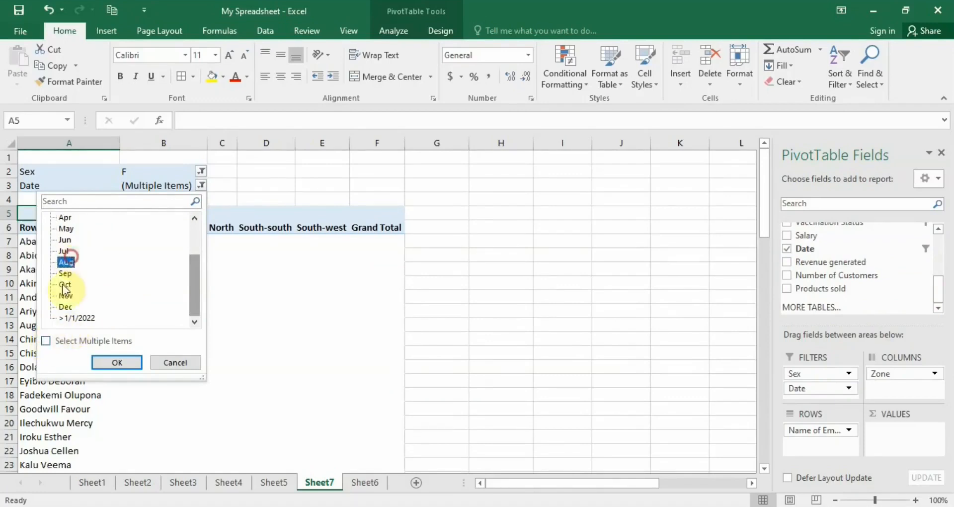
{"action": "left_click", "coordinate": [46, 341]}
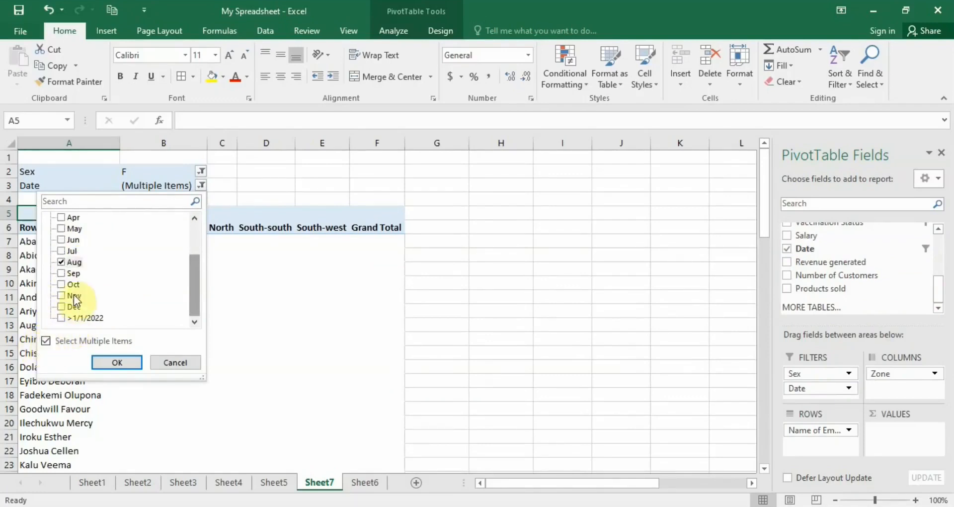
{"action": "left_click", "coordinate": [61, 240]}
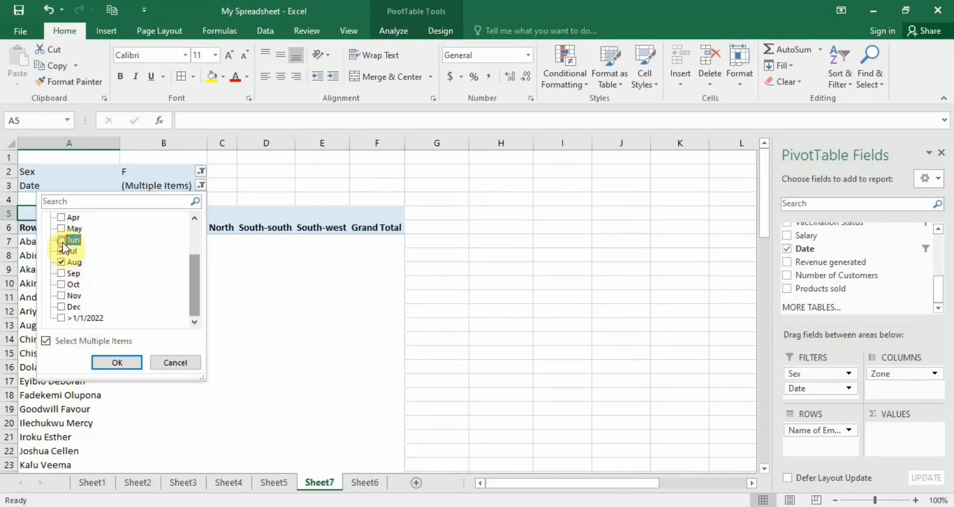
{"action": "left_click", "coordinate": [113, 361]}
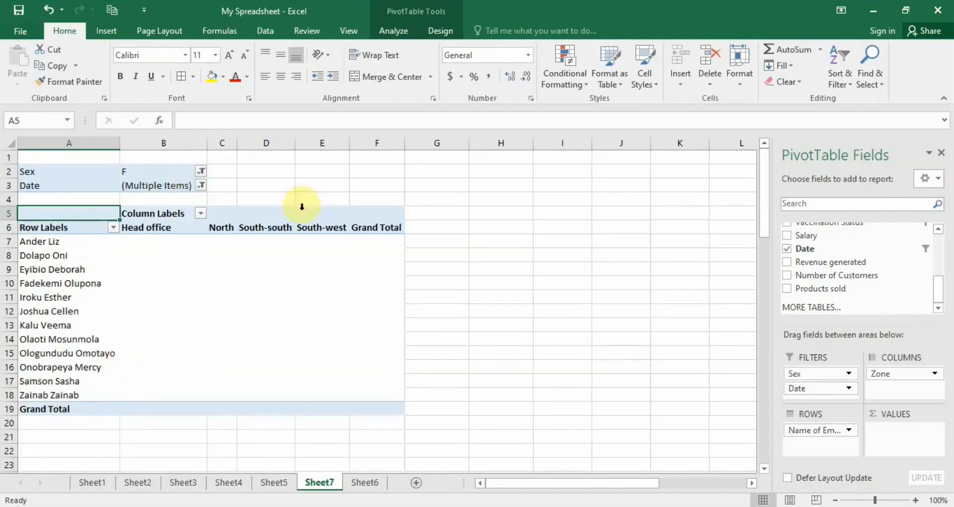
{"action": "left_click_drag", "start_coordinate": [825, 262], "coordinate": [914, 437]}
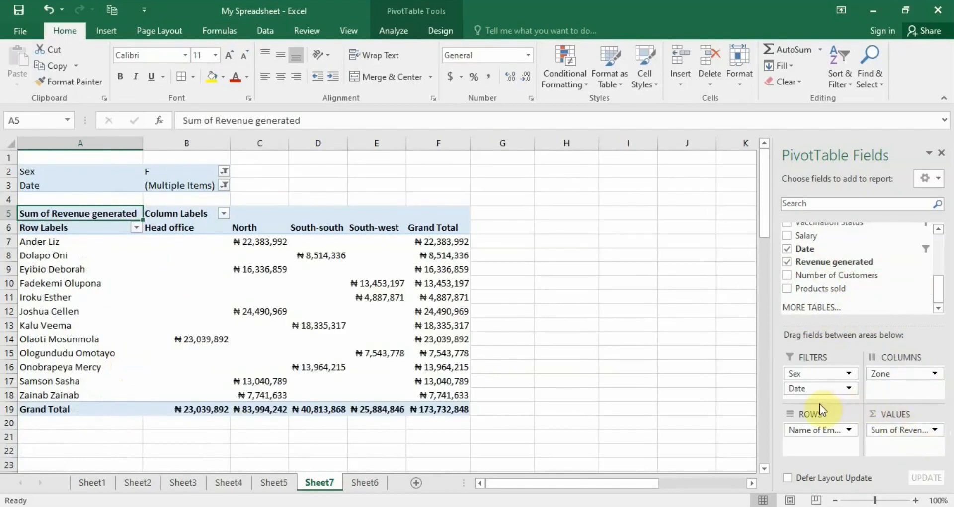
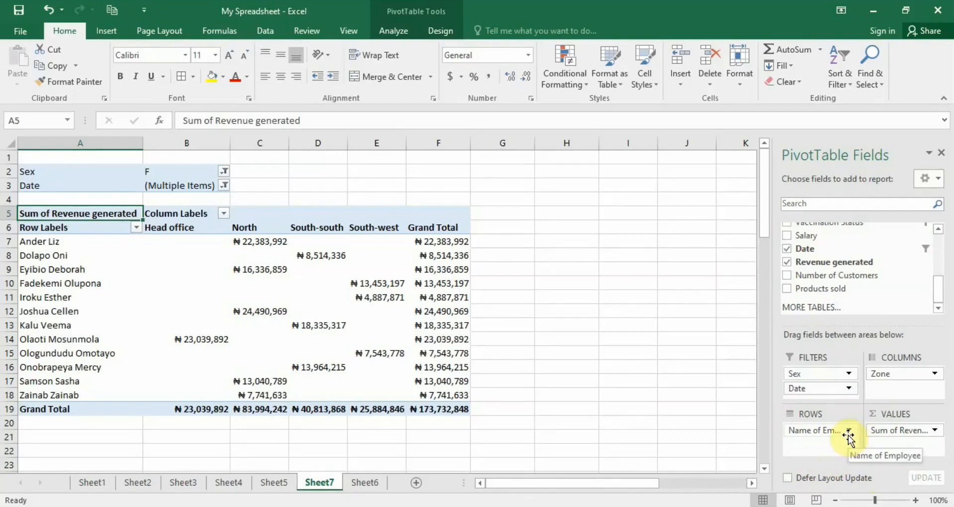
- Remove the Sex and Date report filters and the Zone column field from the PivotTable
{"action": "left_click_drag", "start_coordinate": [831, 374], "coordinate": [719, 372]}
{"action": "left_click_drag", "start_coordinate": [803, 374], "coordinate": [712, 359]}
{"action": "left_click_drag", "start_coordinate": [890, 373], "coordinate": [712, 366]}
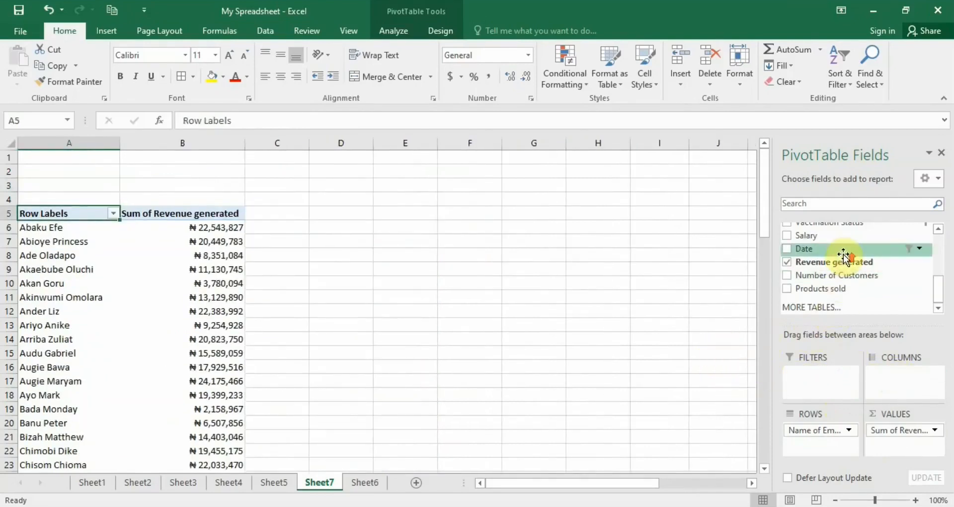
- Add Zone as a report filter and limit it to Head office
{"action": "left_click_drag", "start_coordinate": [943, 297], "coordinate": [943, 270]}
{"action": "left_click_drag", "start_coordinate": [825, 282], "coordinate": [815, 384]}
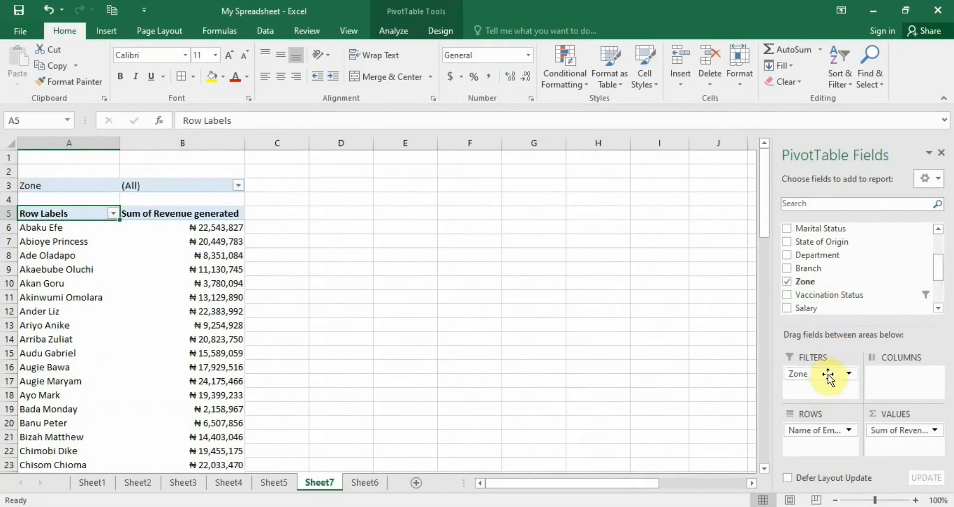
{"action": "left_click", "coordinate": [239, 187]}
{"action": "left_click", "coordinate": [98, 218]}
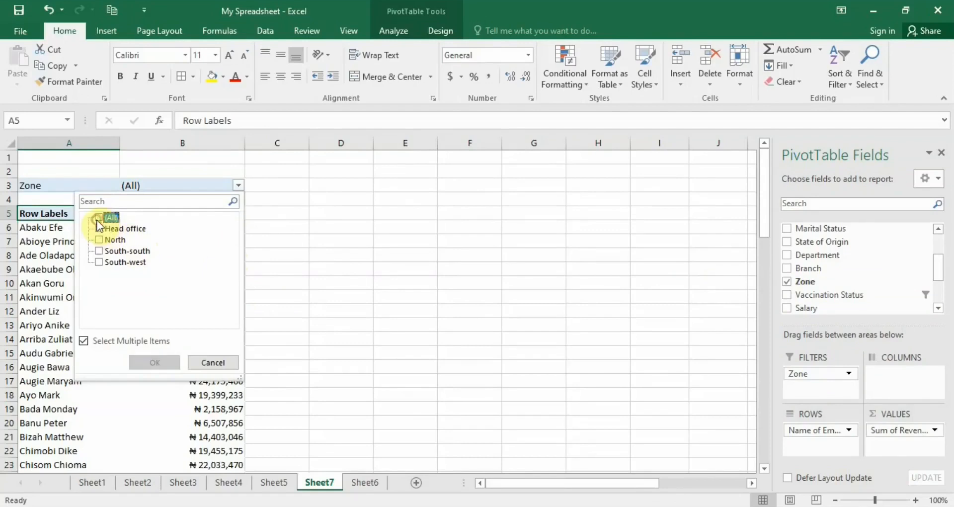
{"action": "left_click", "coordinate": [99, 228]}
{"action": "left_click", "coordinate": [155, 363]}
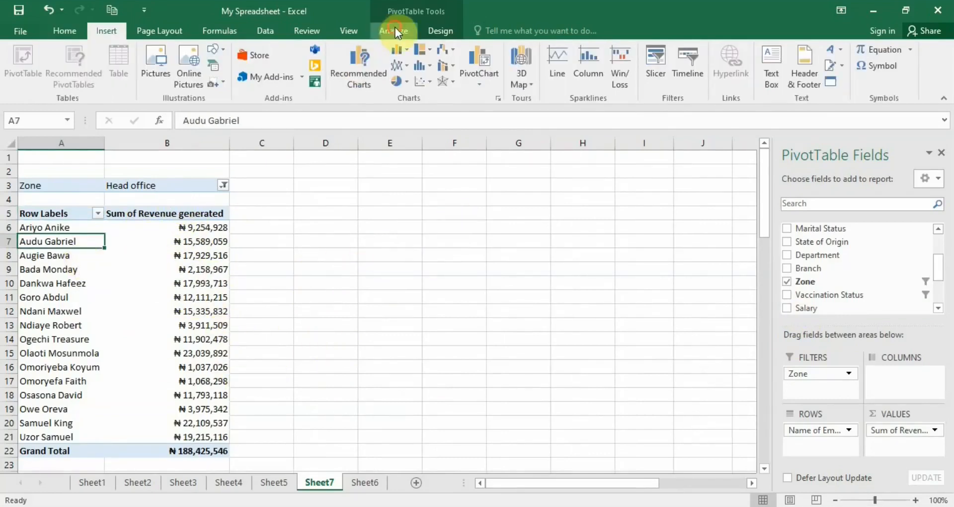
- Start a PivotChart from the PivotTable, preview the Line, Bar and Area types, and choose the Pie type
{"action": "left_click", "coordinate": [395, 30]}
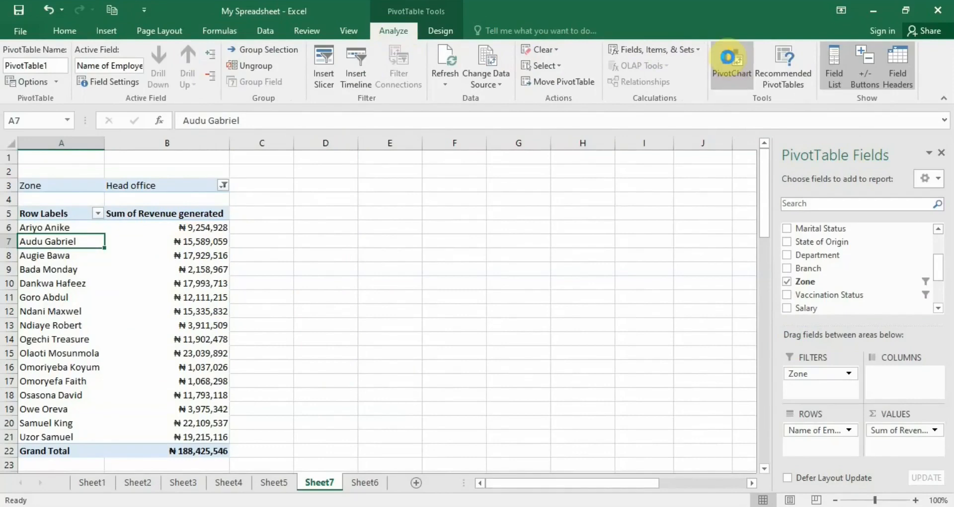
{"action": "left_click", "coordinate": [729, 58]}
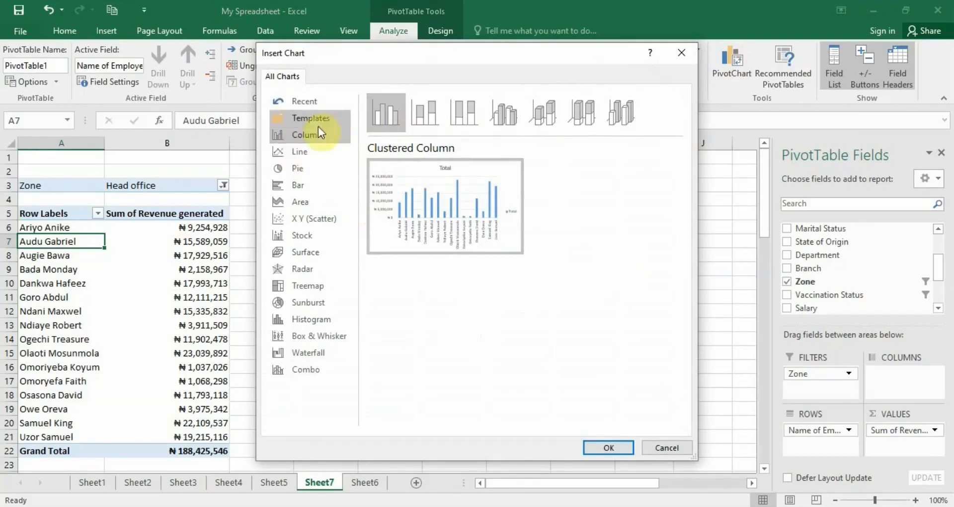
{"action": "left_click", "coordinate": [302, 155]}
{"action": "left_click", "coordinate": [301, 170]}
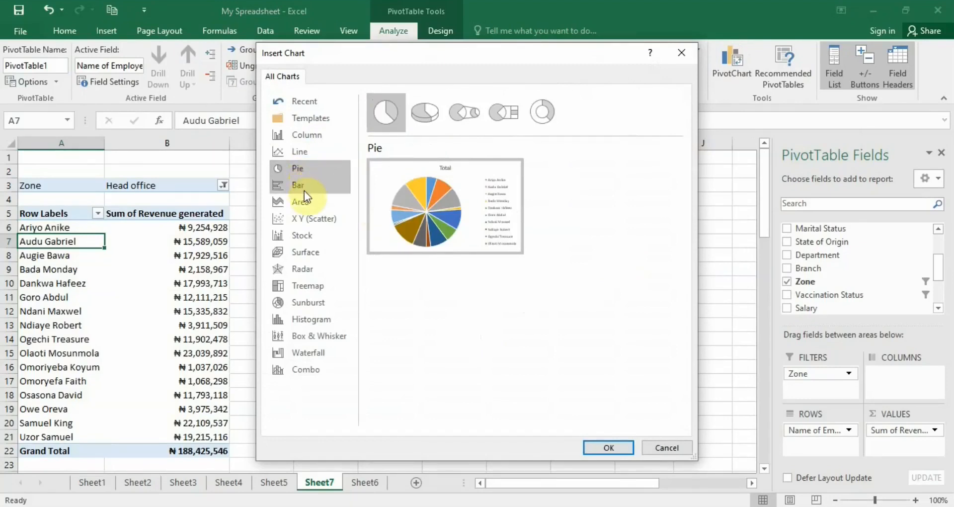
{"action": "left_click", "coordinate": [306, 189]}
{"action": "left_click", "coordinate": [311, 204]}
{"action": "left_click", "coordinate": [305, 167]}
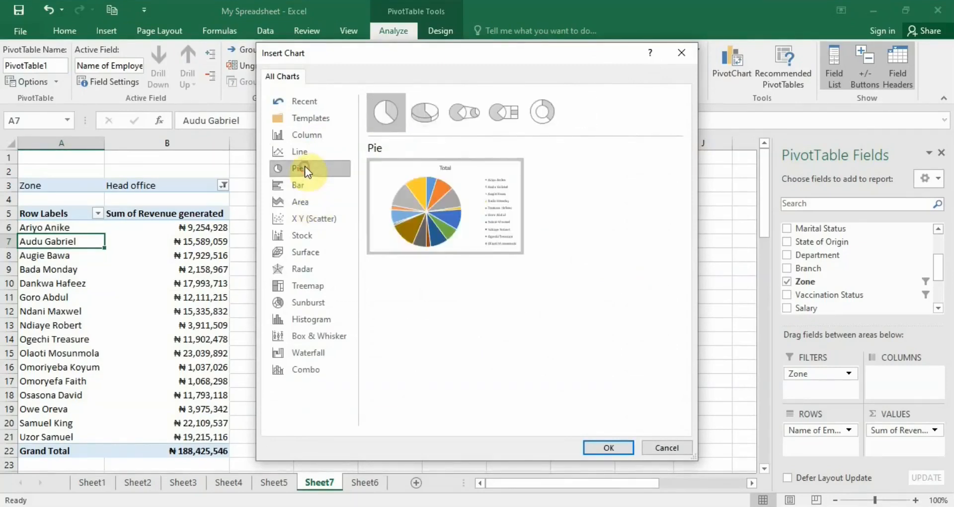
{"action": "mouse_move", "coordinate": [405, 210]}
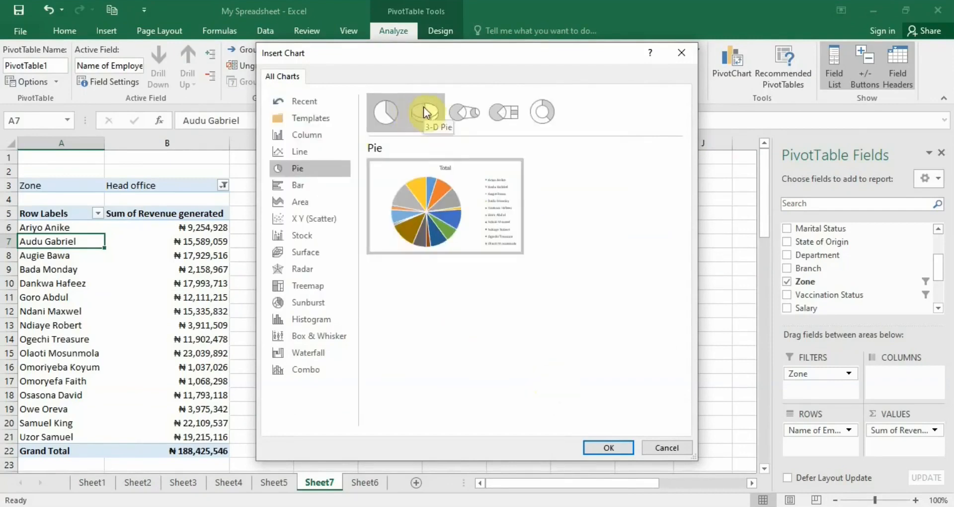
- Compare the pie variants, insert the plain Pie PivotChart, and place it clear of the PivotTable across columns D to I
{"action": "left_click", "coordinate": [424, 107]}
{"action": "left_click", "coordinate": [467, 117]}
{"action": "left_click", "coordinate": [494, 116]}
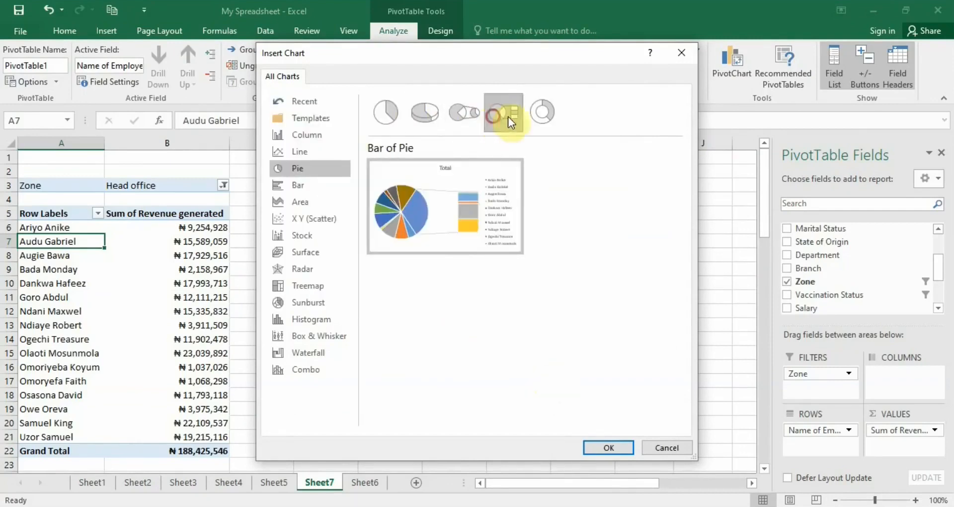
{"action": "left_click", "coordinate": [538, 115]}
{"action": "left_click", "coordinate": [391, 117]}
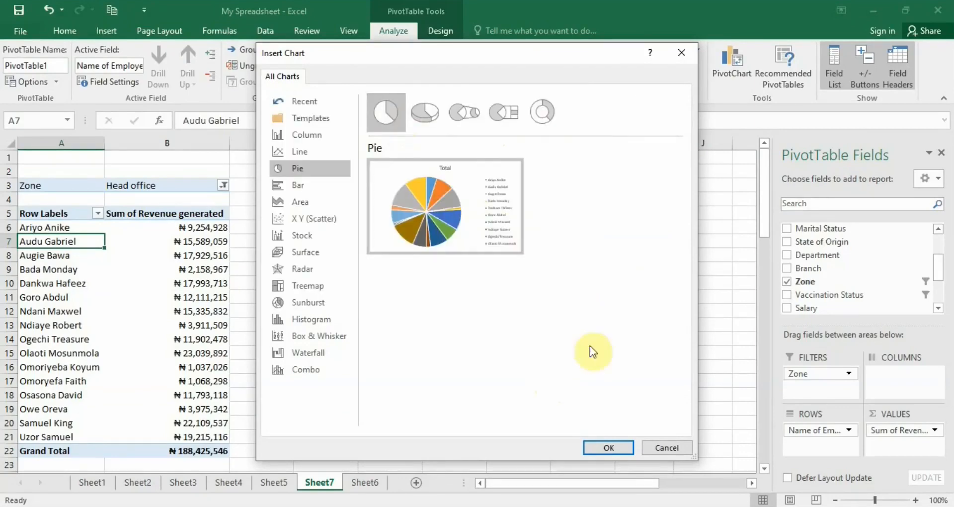
{"action": "left_click", "coordinate": [621, 447]}
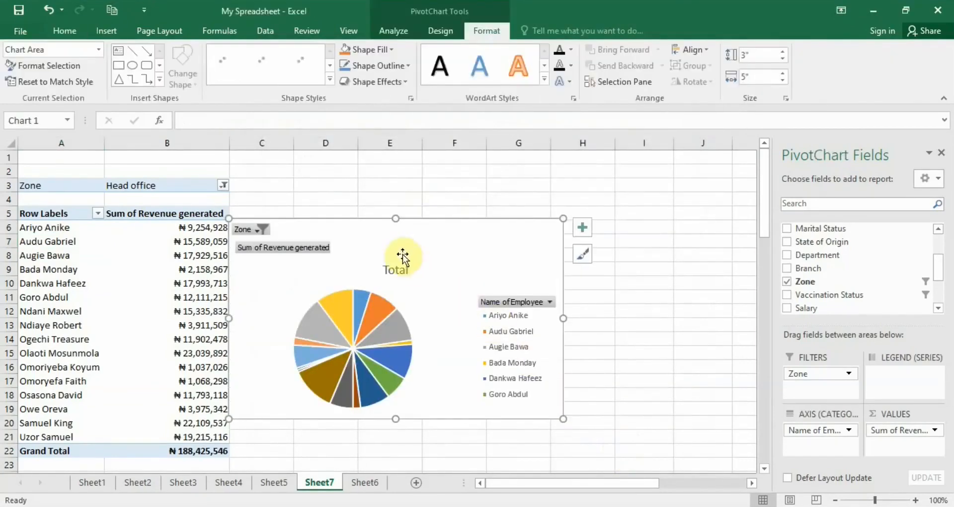
{"action": "left_click_drag", "start_coordinate": [441, 234], "coordinate": [527, 210]}
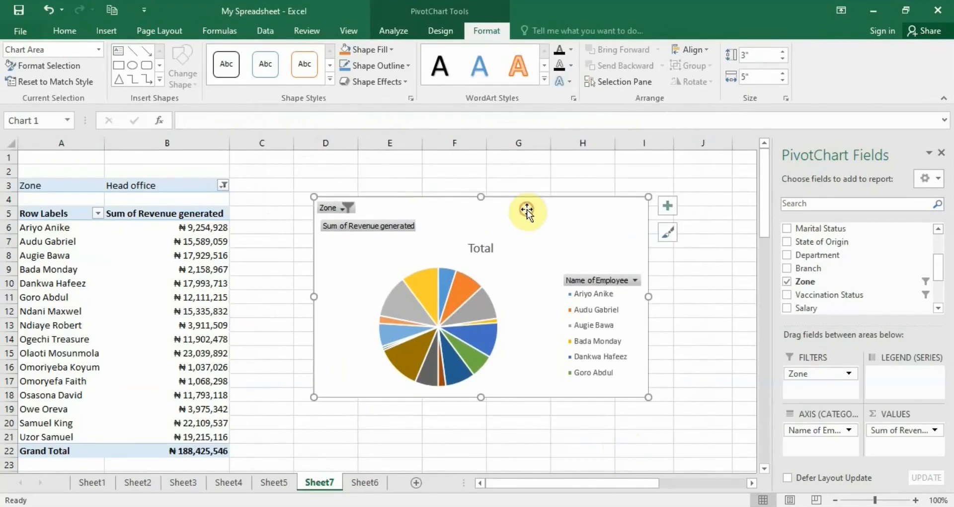
- Try several chart styles on the pie chart, then apply the first style while keeping the percentage labels
{"action": "left_click", "coordinate": [444, 32]}
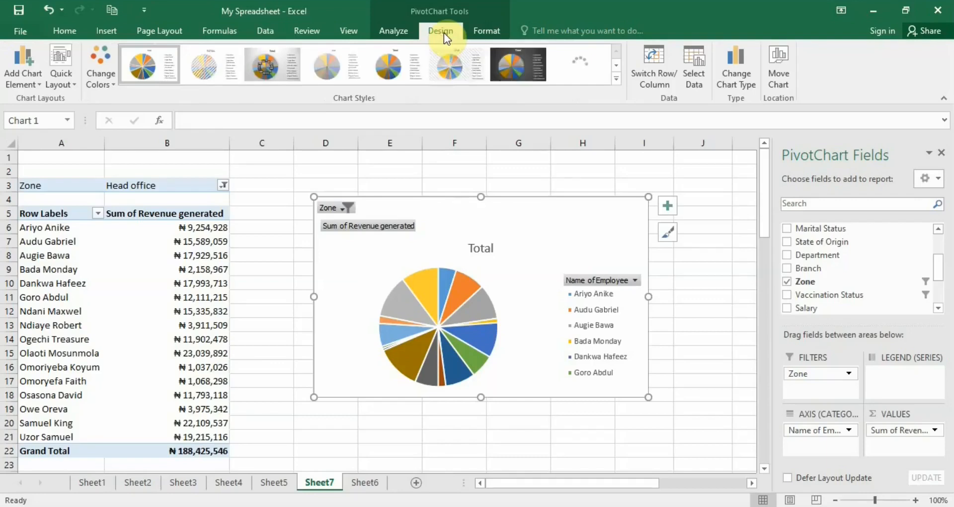
{"action": "left_click", "coordinate": [228, 73]}
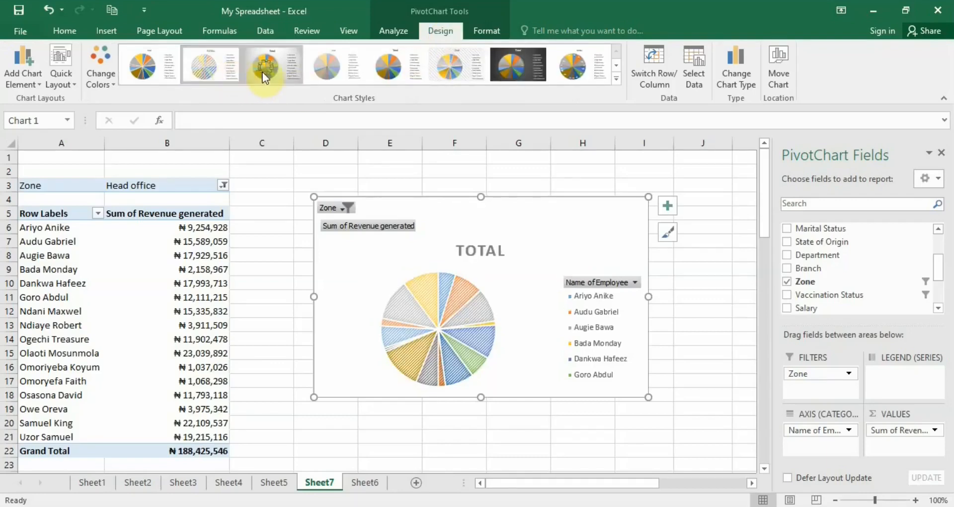
{"action": "left_click", "coordinate": [285, 67]}
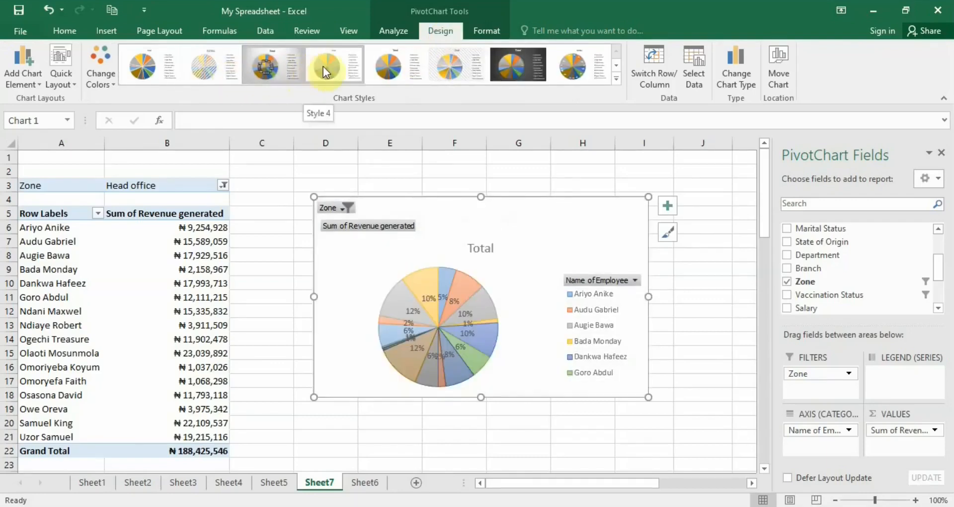
{"action": "left_click", "coordinate": [335, 66]}
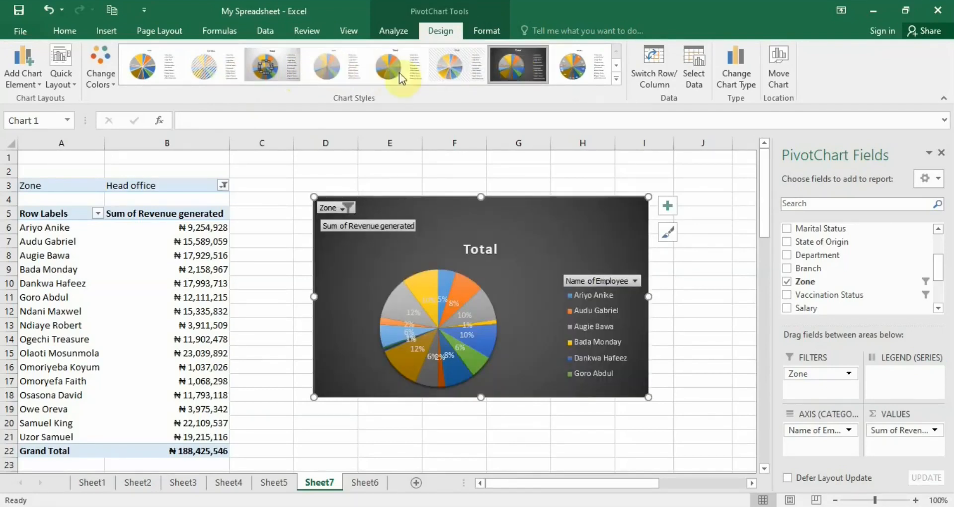
{"action": "left_click", "coordinate": [144, 70]}
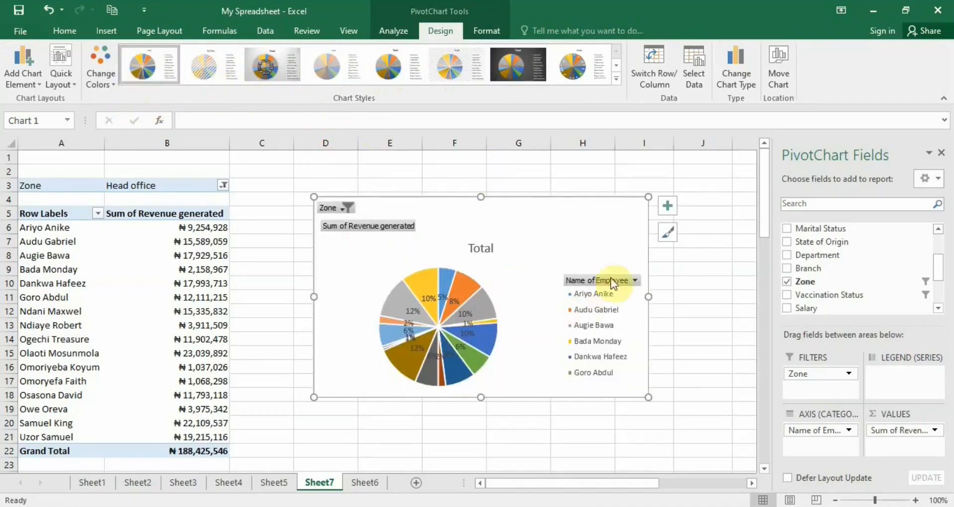
- Increase the pie chart's height by extending its lower edge down to about row 20
{"action": "left_click_drag", "start_coordinate": [481, 397], "coordinate": [483, 433]}
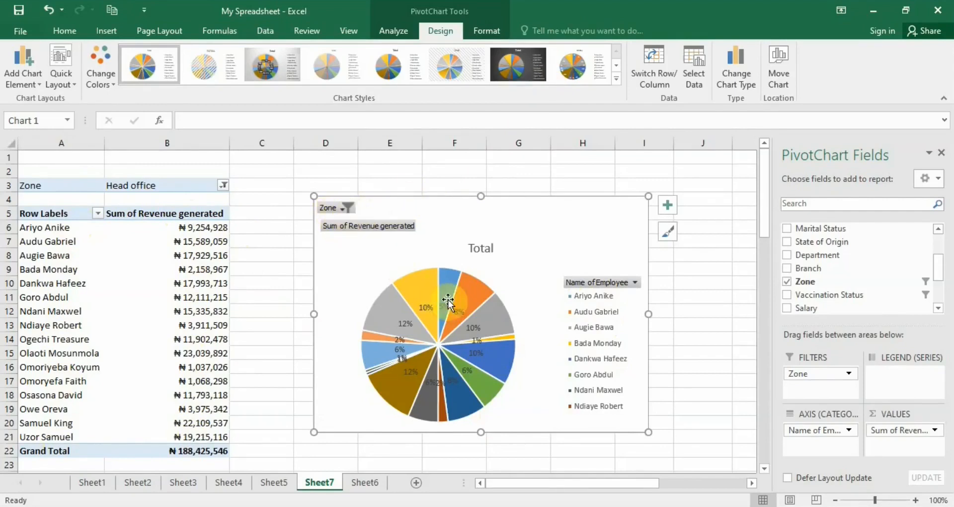
{"action": "left_click", "coordinate": [569, 208]}
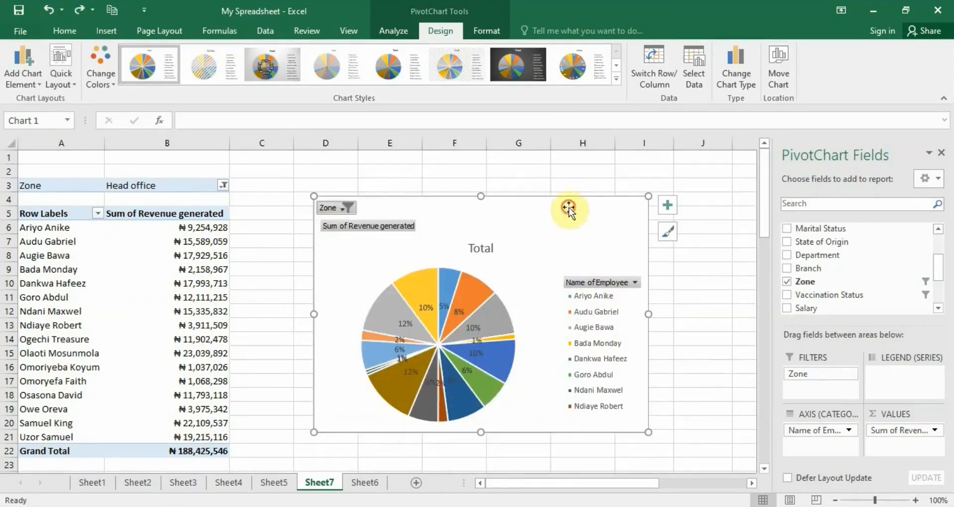
- Hide all field buttons on the pie PivotChart and delete its percentage data labels
{"action": "right_click", "coordinate": [337, 208]}
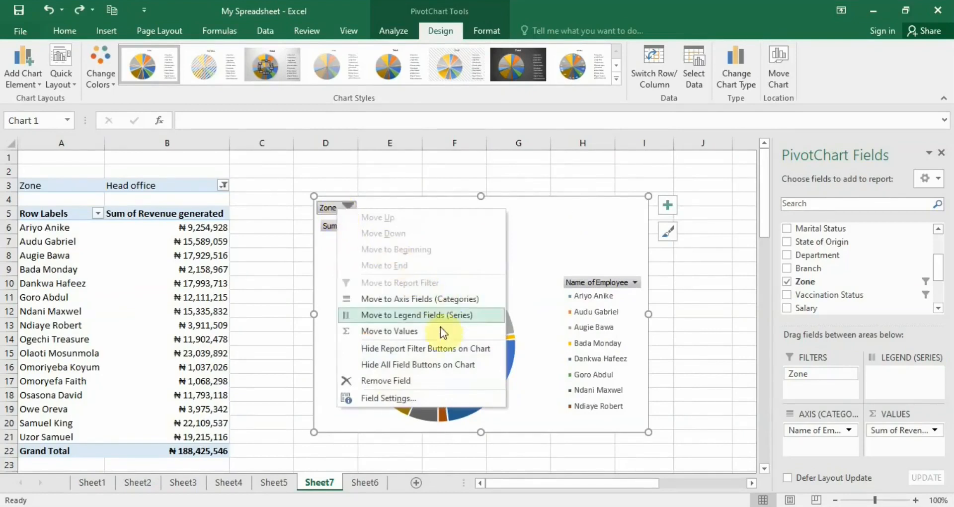
{"action": "left_click", "coordinate": [450, 363]}
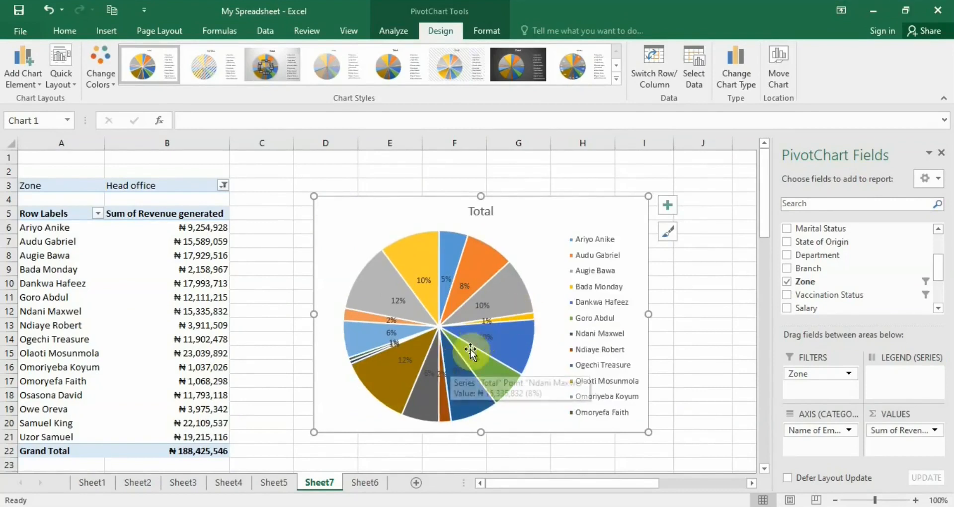
{"action": "left_click", "coordinate": [464, 287]}
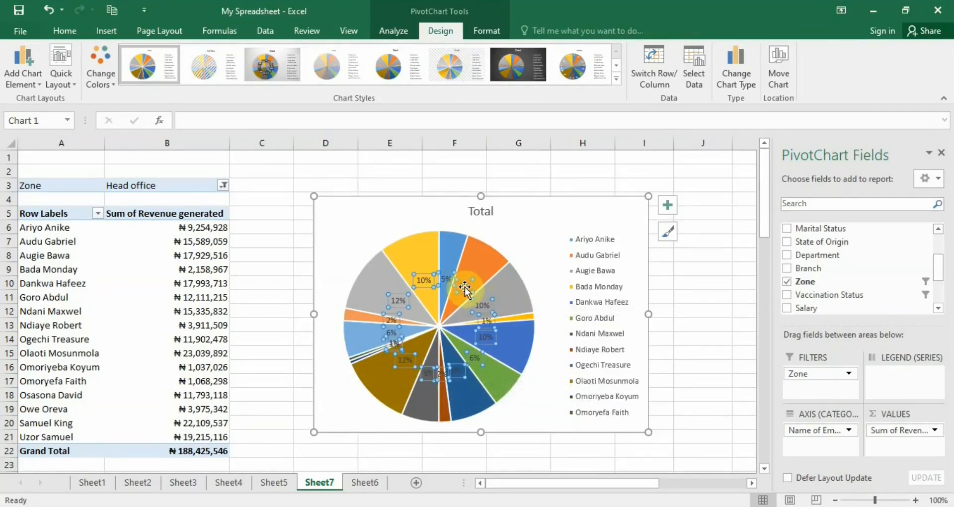
{"action": "right_click", "coordinate": [464, 288]}
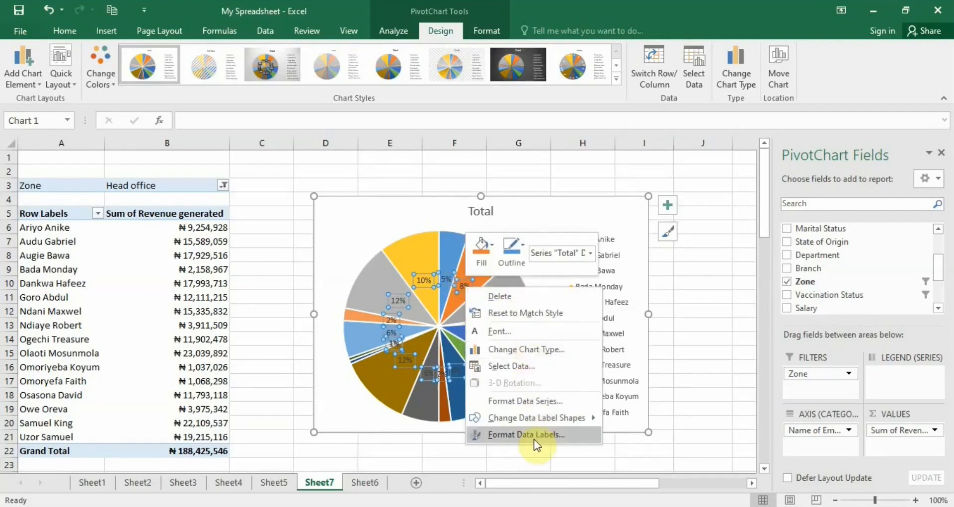
{"action": "left_click", "coordinate": [529, 296]}
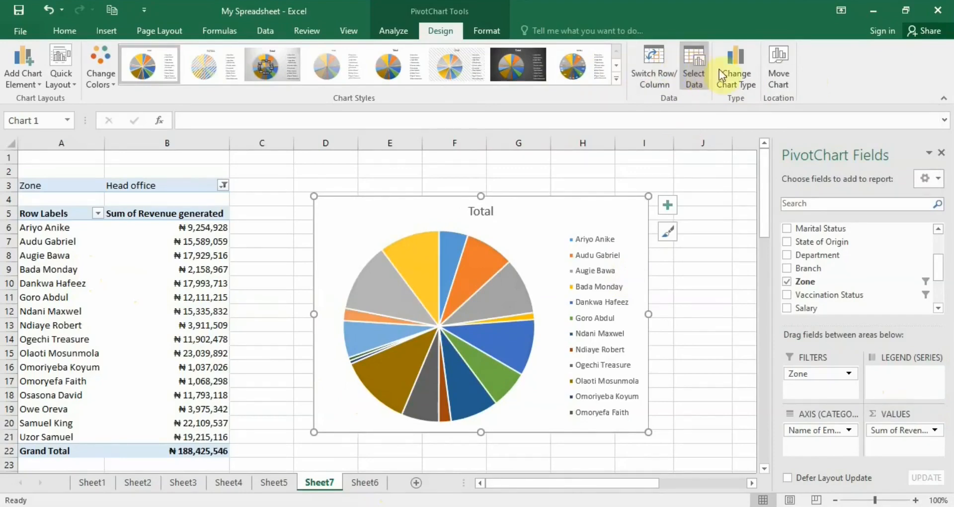
- Change the PivotChart's type from pie to Clustered Bar
{"action": "left_click", "coordinate": [739, 72]}
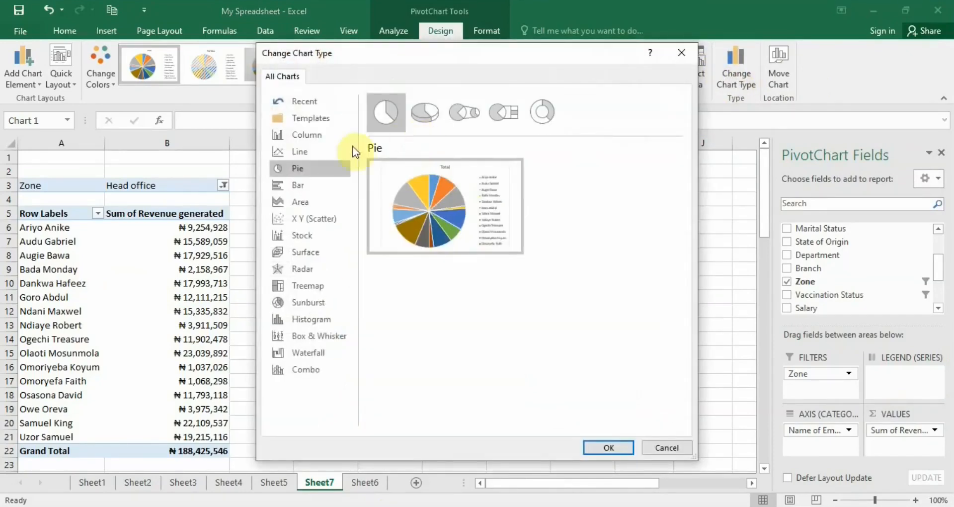
{"action": "left_click", "coordinate": [294, 187]}
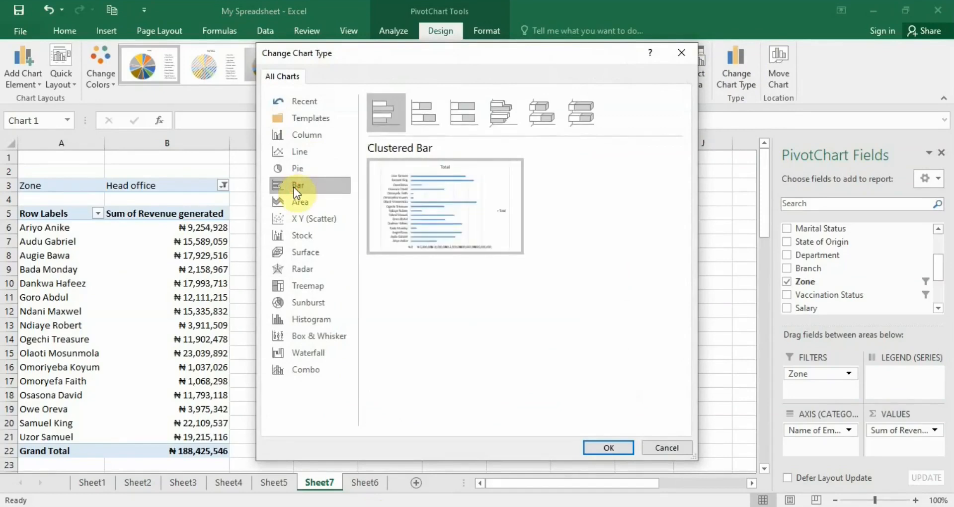
{"action": "left_click", "coordinate": [608, 447]}
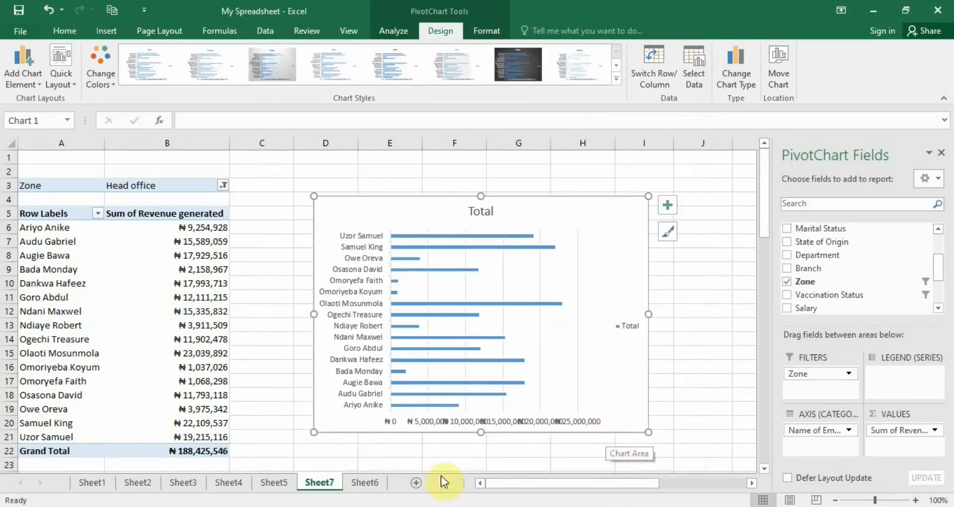
- Delete the bar chart's horizontal value axis with its overlapping revenue labels
{"action": "left_click", "coordinate": [499, 421]}
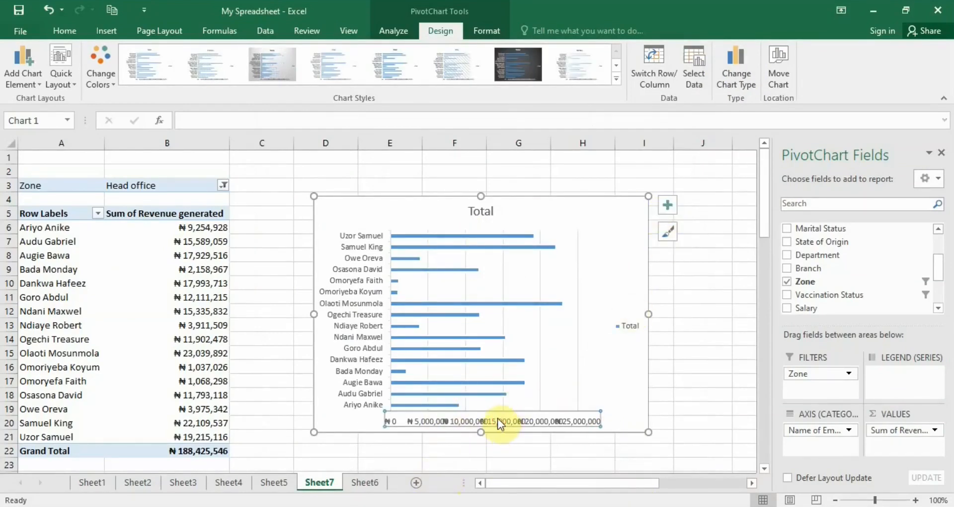
{"action": "right_click", "coordinate": [497, 418]}
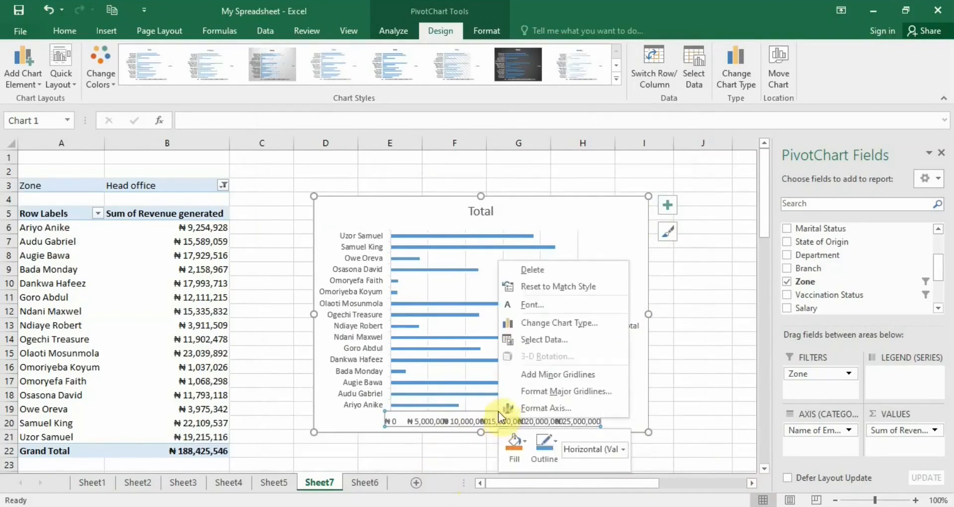
{"action": "left_click", "coordinate": [544, 264]}
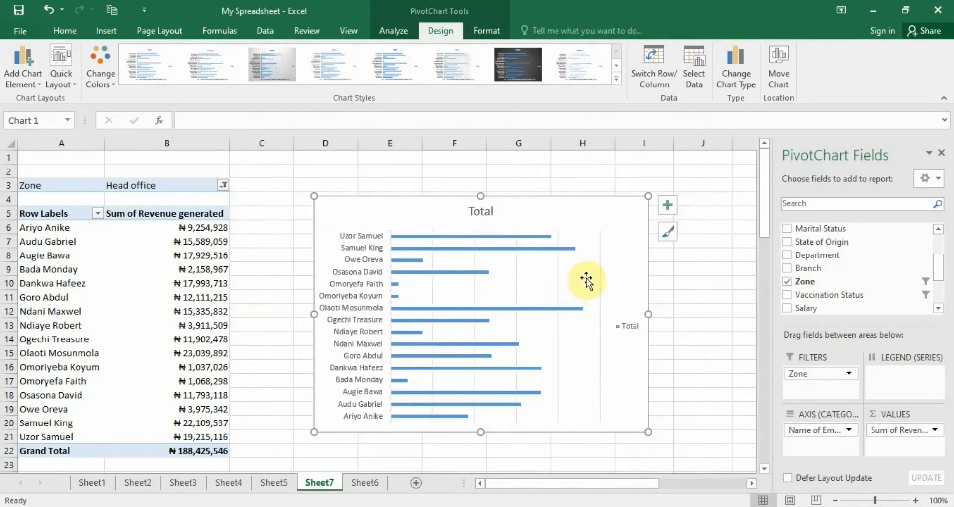
- Remove the vertical major gridlines from the bar chart's plot area
{"action": "left_click", "coordinate": [559, 273]}
{"action": "right_click", "coordinate": [555, 274]}
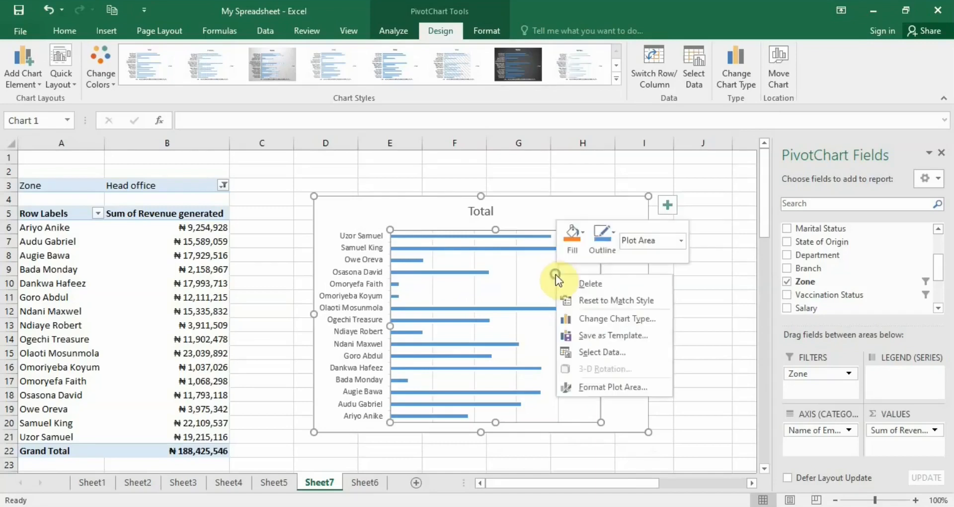
{"action": "left_click", "coordinate": [618, 414]}
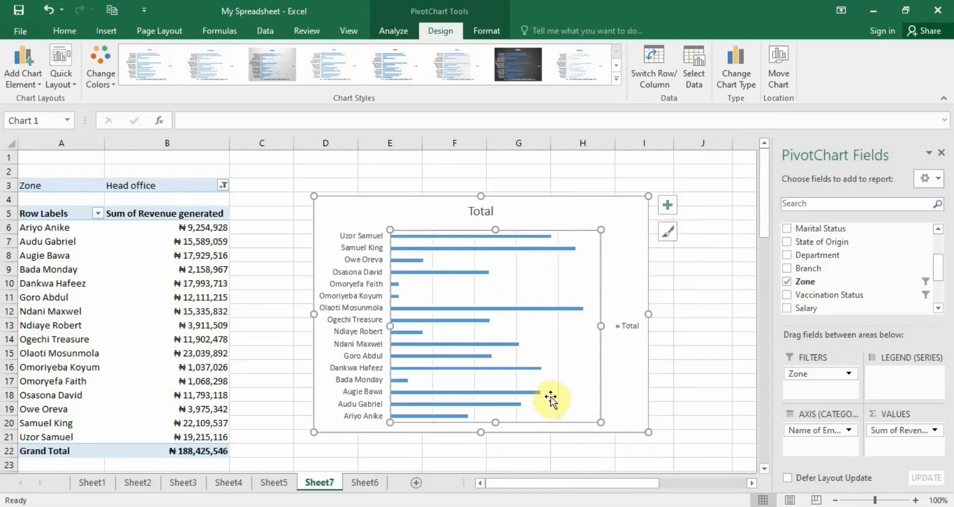
{"action": "left_click", "coordinate": [520, 391]}
{"action": "left_click", "coordinate": [560, 401]}
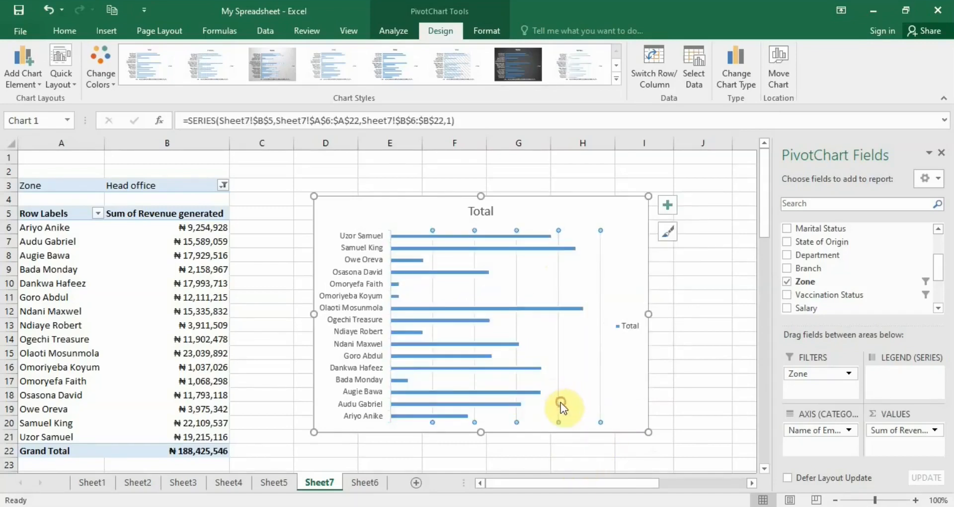
{"action": "right_click", "coordinate": [561, 402]}
{"action": "left_click", "coordinate": [598, 292]}
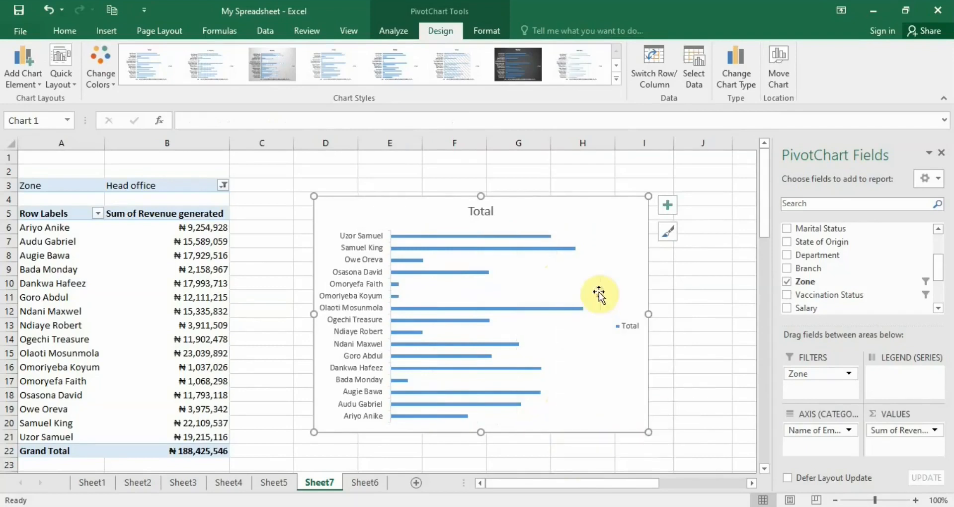
- Delete the Total legend from the bar chart
{"action": "right_click", "coordinate": [631, 325]}
{"action": "key", "text": "Escape"}
{"action": "key", "text": "Delete"}
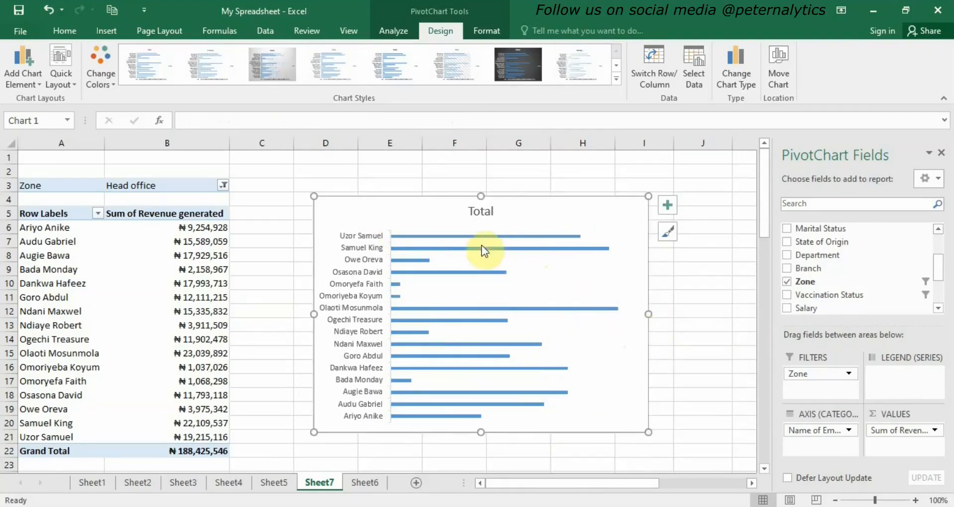
- Thicken the bars by setting the Total data series' gap width to 66%
{"action": "right_click", "coordinate": [465, 251]}
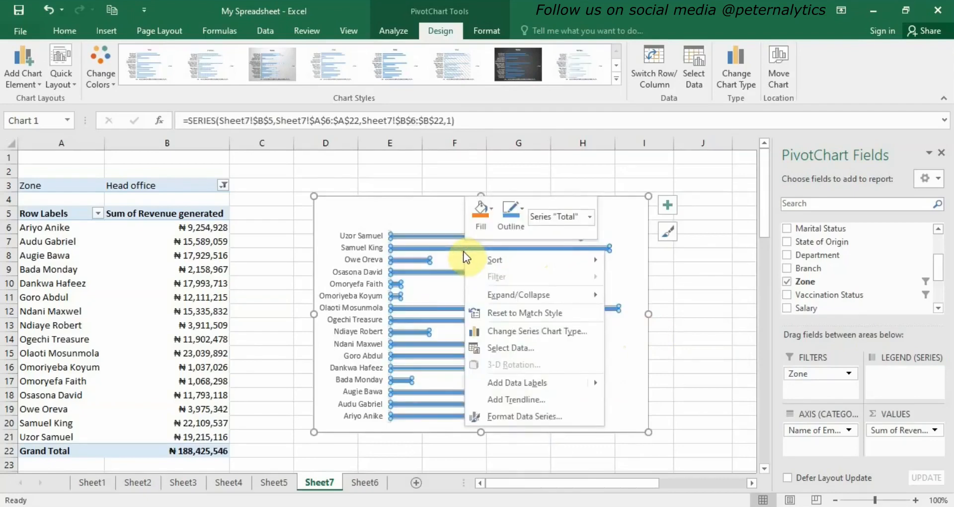
{"action": "mouse_move", "coordinate": [538, 297]}
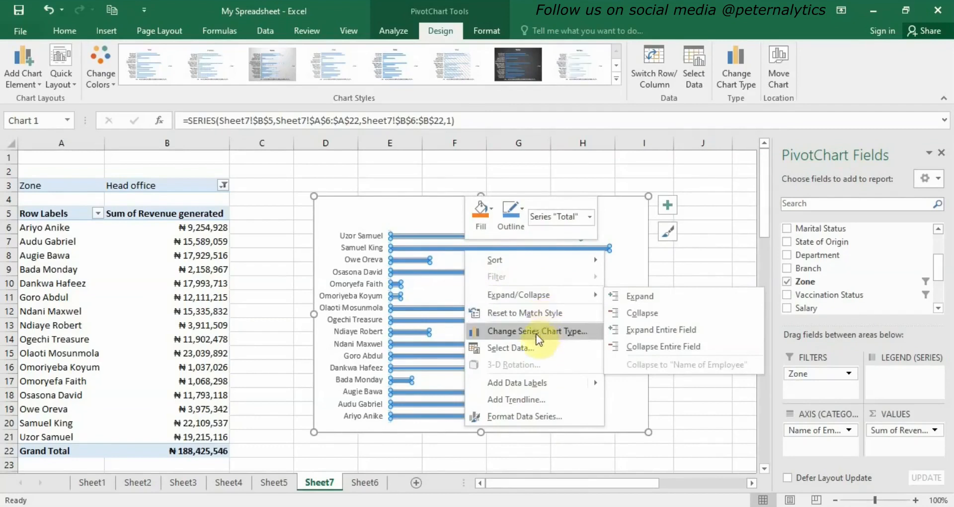
{"action": "left_click", "coordinate": [541, 418]}
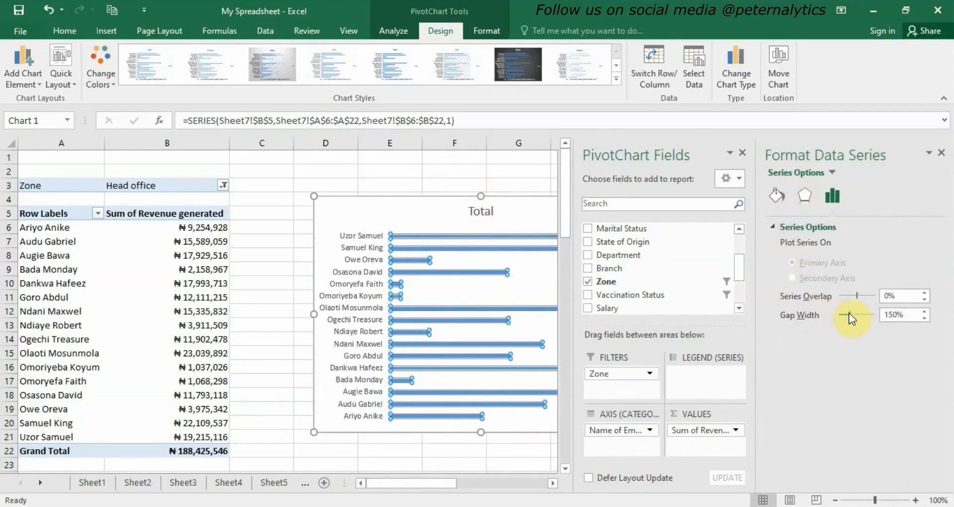
{"action": "left_click_drag", "start_coordinate": [845, 314], "coordinate": [842, 318]}
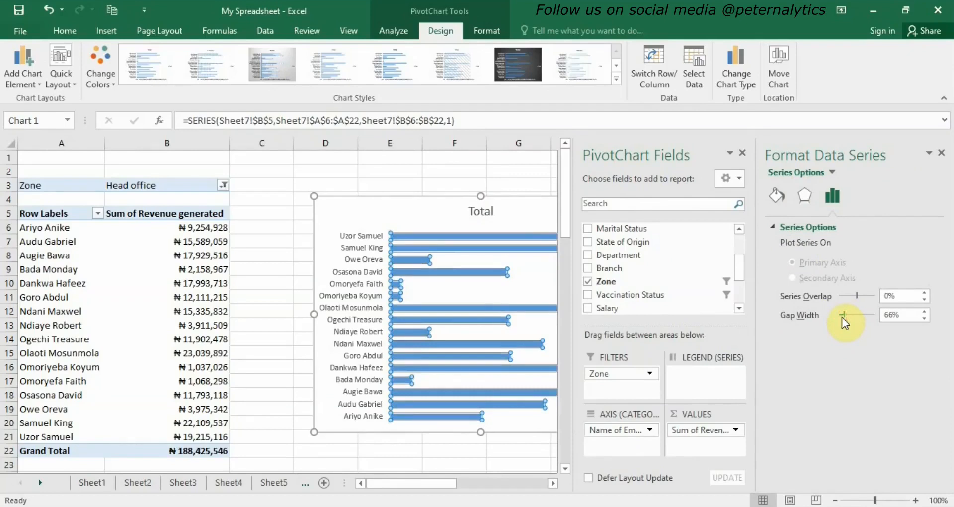
- Review the plot area's fill and effects options, close the formatting pane, and check the commands available for the chart area
{"action": "left_click", "coordinate": [500, 297]}
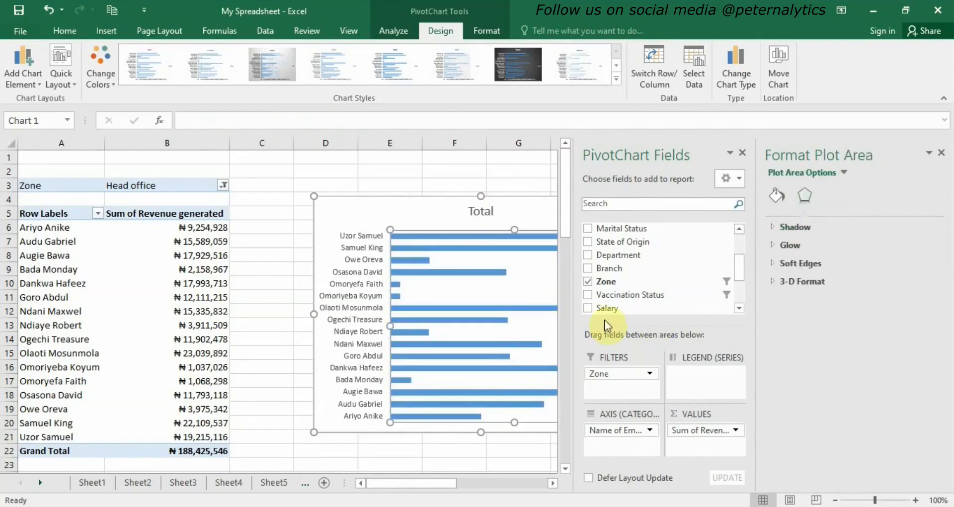
{"action": "left_click", "coordinate": [778, 196]}
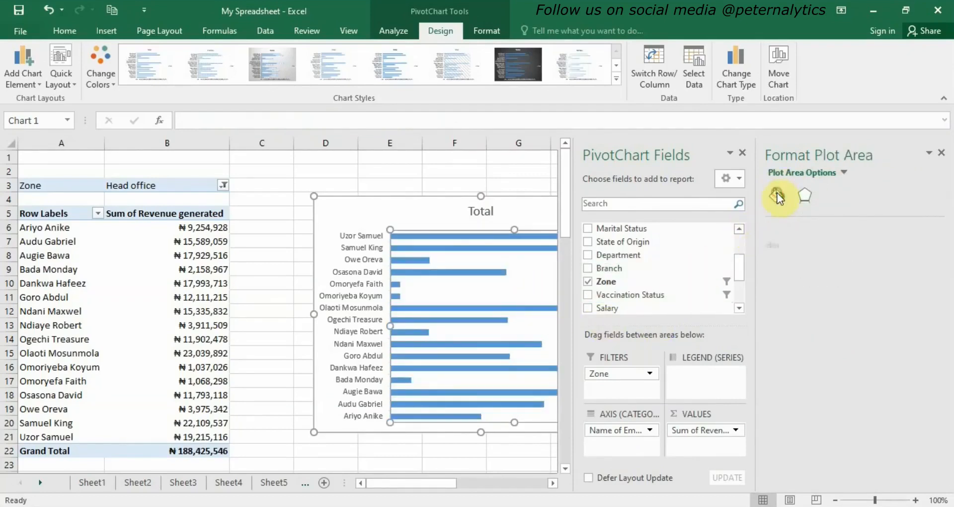
{"action": "left_click", "coordinate": [804, 195]}
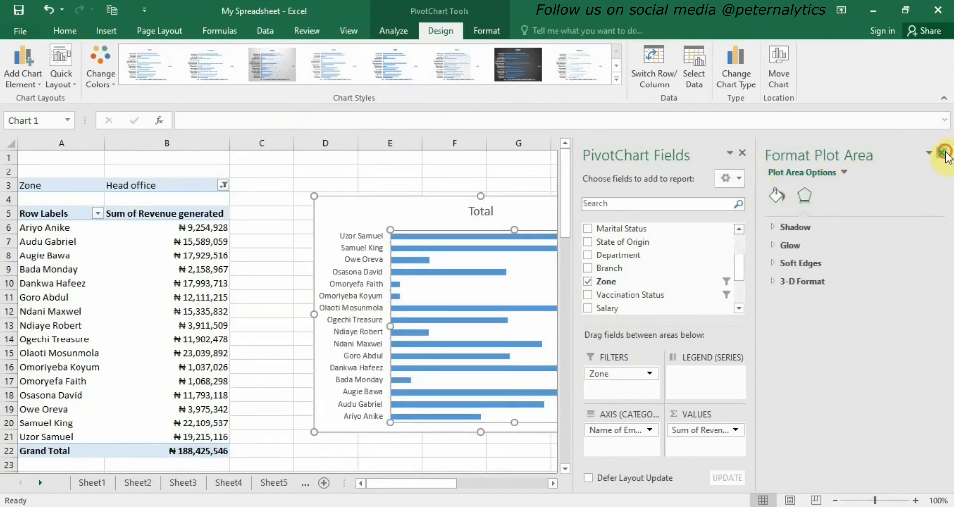
{"action": "left_click", "coordinate": [945, 152]}
{"action": "left_click", "coordinate": [583, 211]}
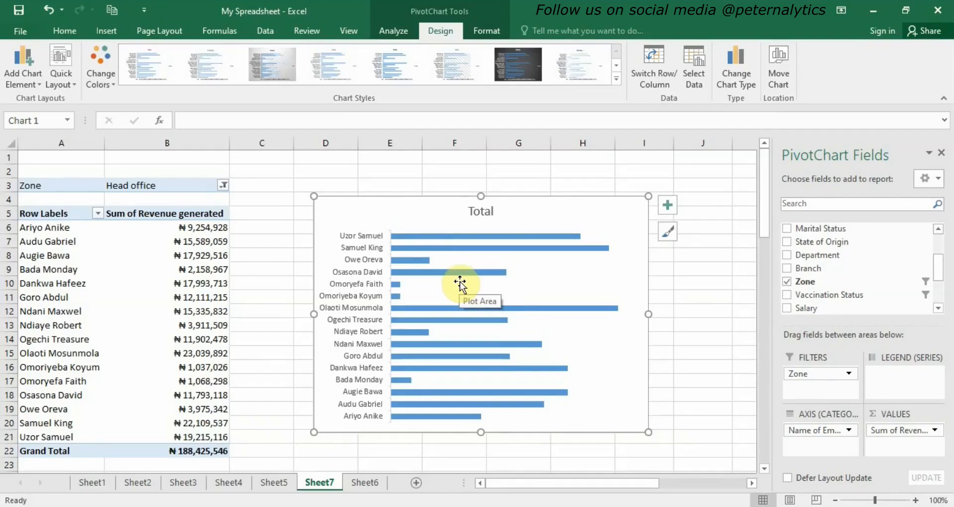
{"action": "right_click", "coordinate": [511, 226]}
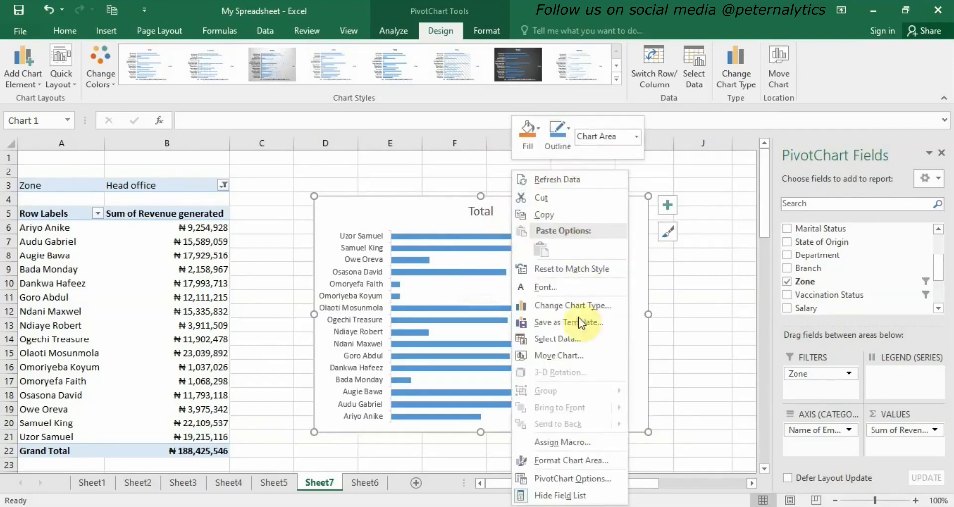
{"action": "left_click", "coordinate": [461, 290]}
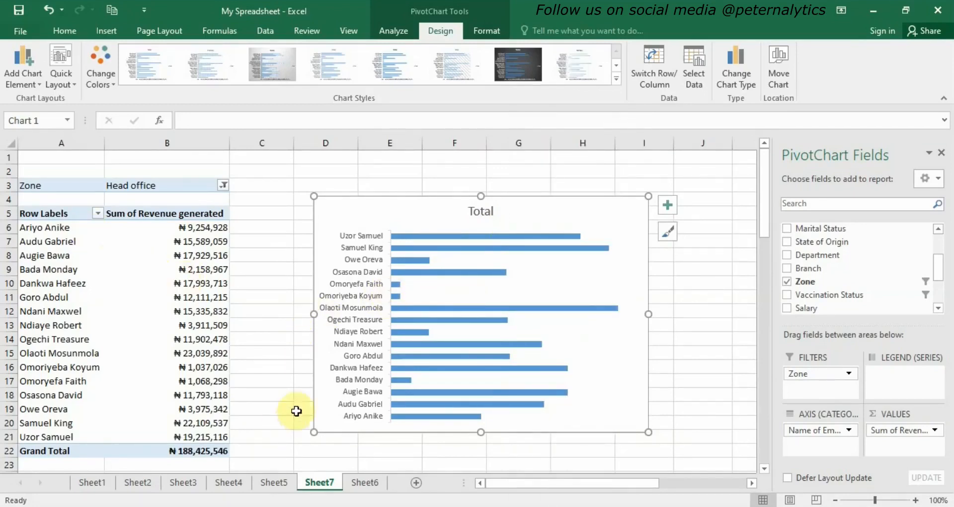
- Compare the source employee data on Sheet6 with the PivotTable on Sheet7, checking the actions available for a revenue value
{"action": "left_click", "coordinate": [365, 482]}
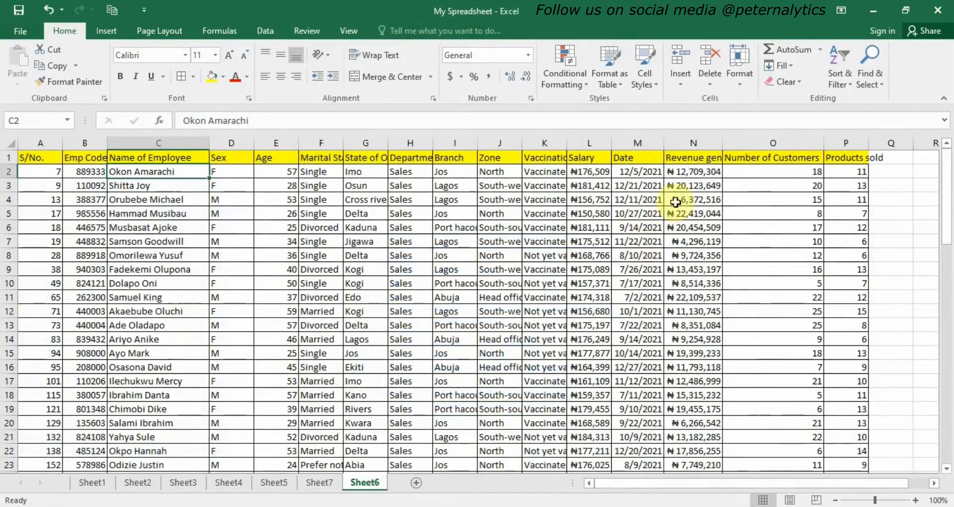
{"action": "left_click", "coordinate": [326, 485]}
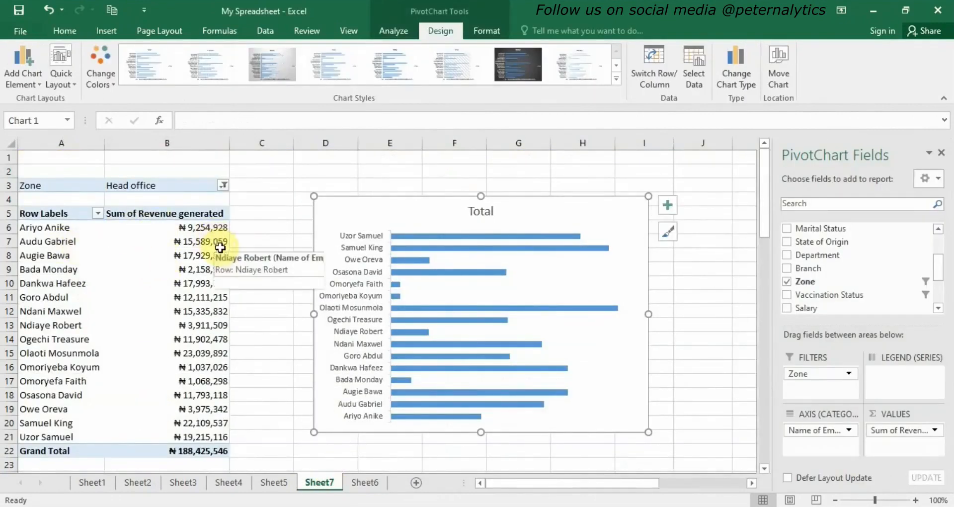
{"action": "mouse_move", "coordinate": [171, 230]}
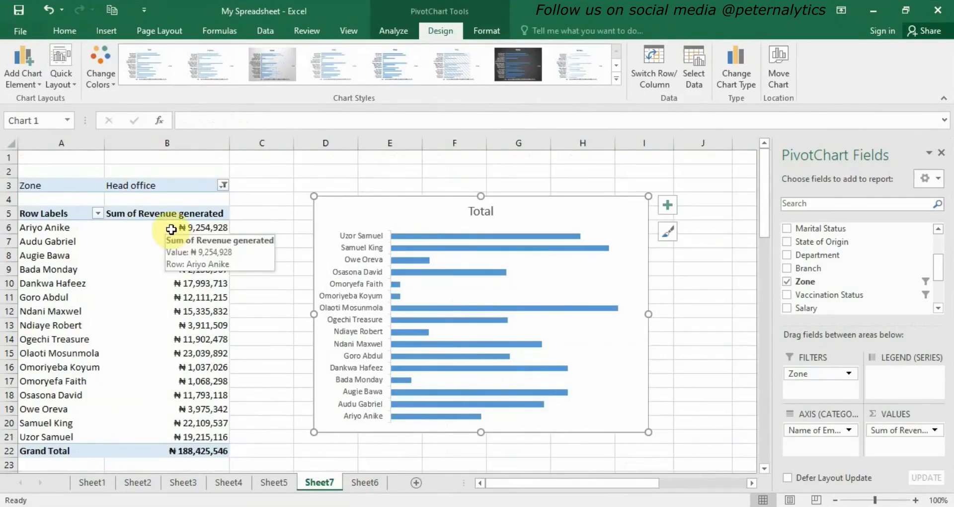
{"action": "right_click", "coordinate": [172, 229]}
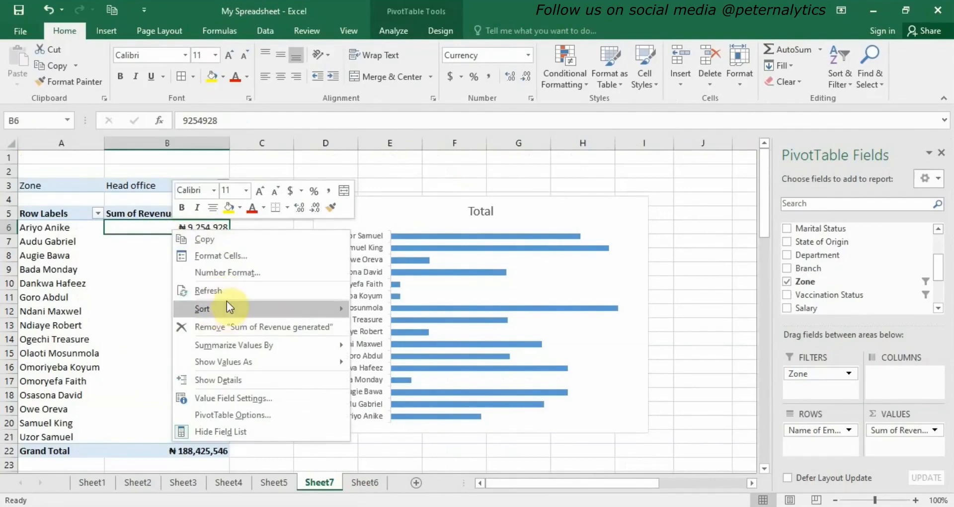
{"action": "left_click", "coordinate": [361, 490]}
{"action": "left_click", "coordinate": [361, 489]}
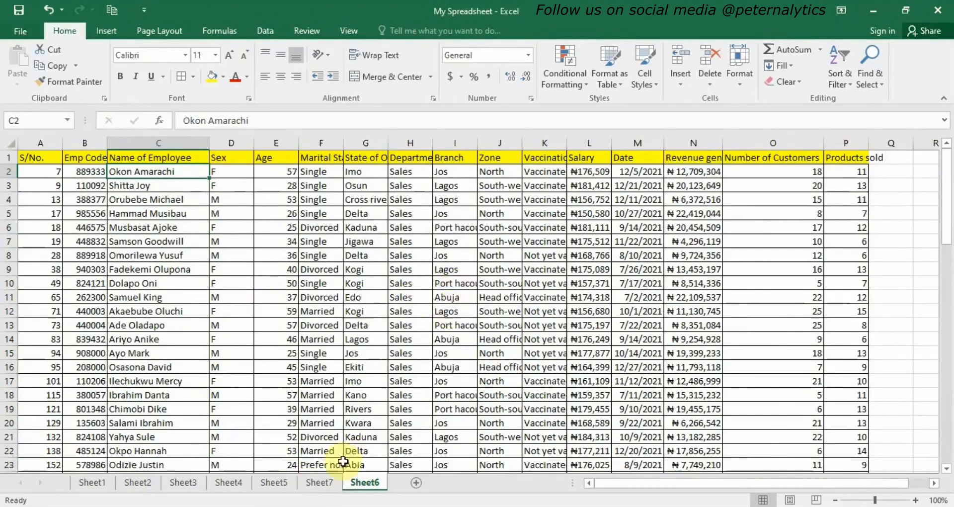
{"action": "left_click", "coordinate": [316, 481]}
- Delete the whole bar PivotChart from Sheet7, leaving the PivotTable in place
{"action": "right_click", "coordinate": [430, 237]}
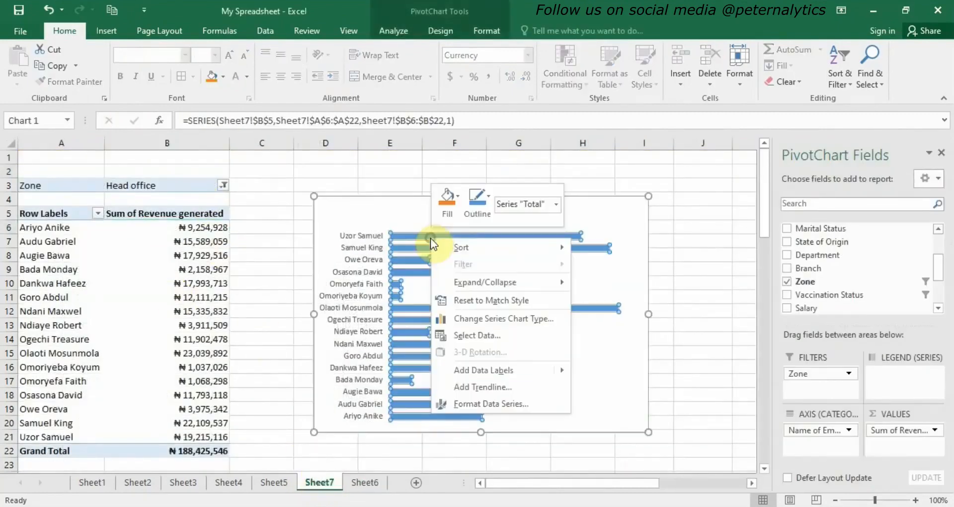
{"action": "left_click", "coordinate": [358, 204]}
{"action": "key", "text": "Delete"}
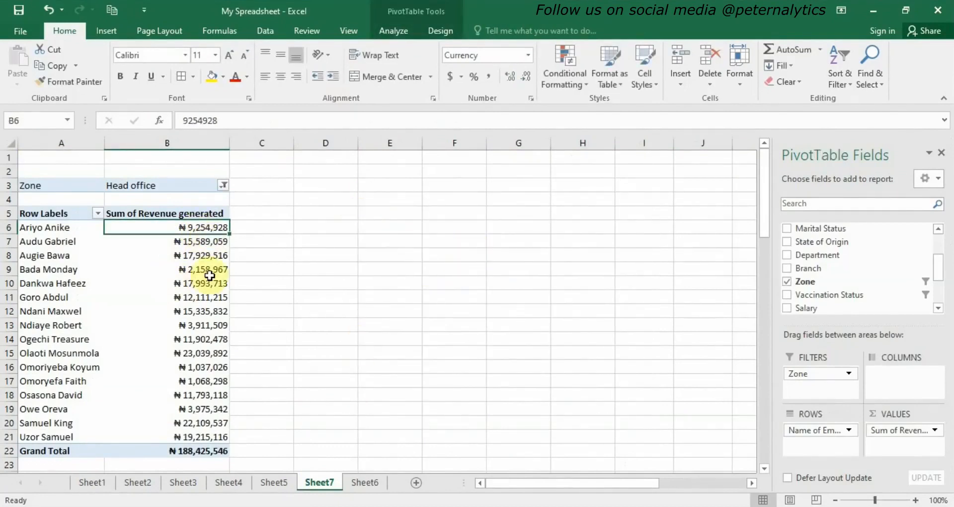
- Sort the PivotTable's employees by Sum of Revenue generated from largest to smallest
{"action": "mouse_move", "coordinate": [210, 277]}
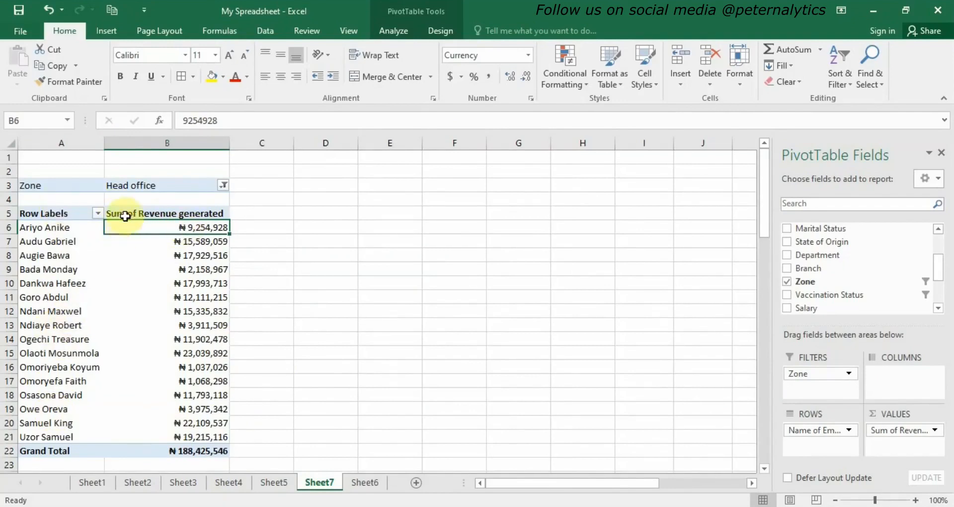
{"action": "right_click", "coordinate": [190, 228]}
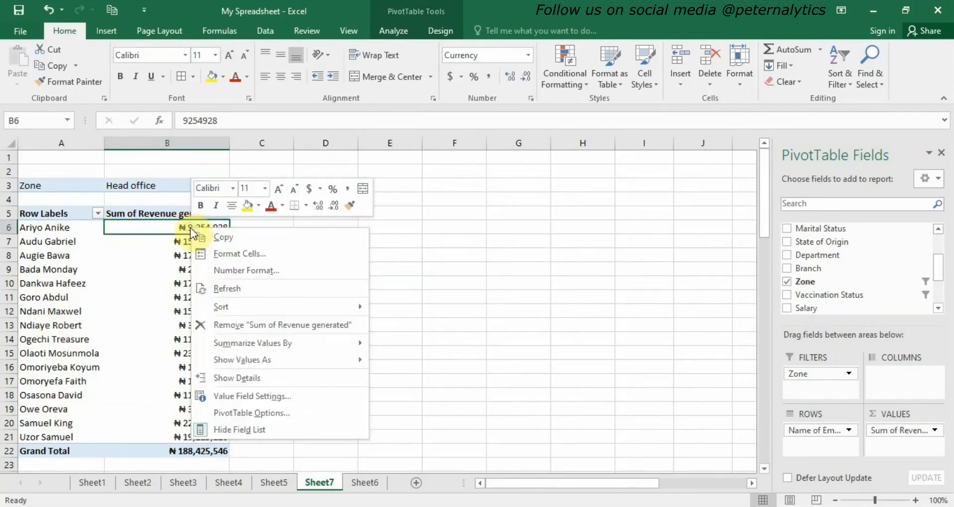
{"action": "mouse_move", "coordinate": [240, 306]}
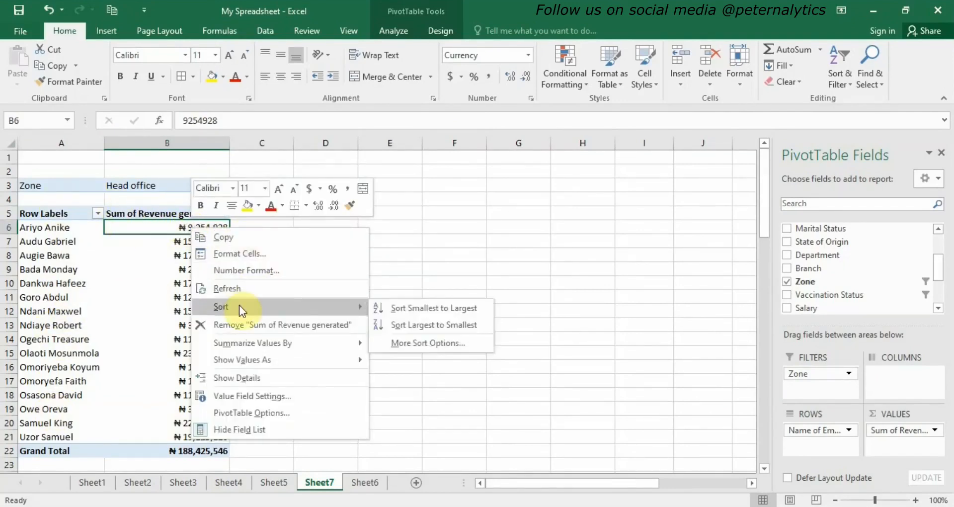
{"action": "left_click", "coordinate": [409, 326]}
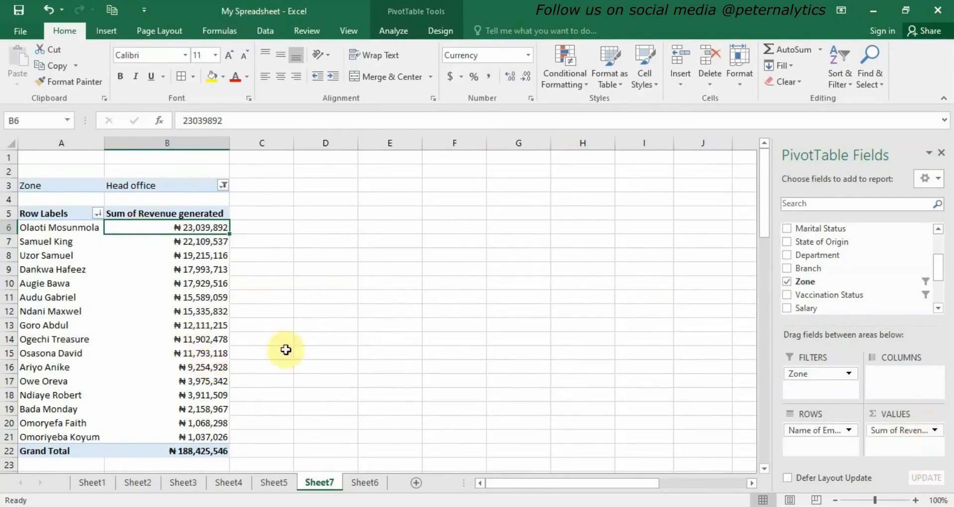
{"action": "mouse_move", "coordinate": [206, 339]}
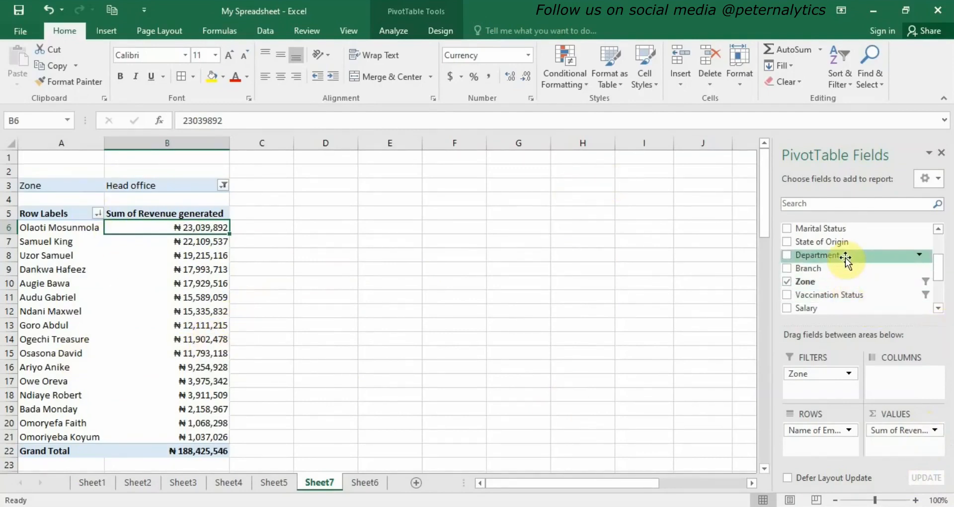
- Open the value field settings for Sum of Revenue generated and review the available summary calculations, including Count and Average
{"action": "scroll", "coordinate": [846, 273], "scroll_direction": "down", "scroll_amount": 2}
{"action": "left_click_drag", "start_coordinate": [939, 275], "coordinate": [940, 303]}
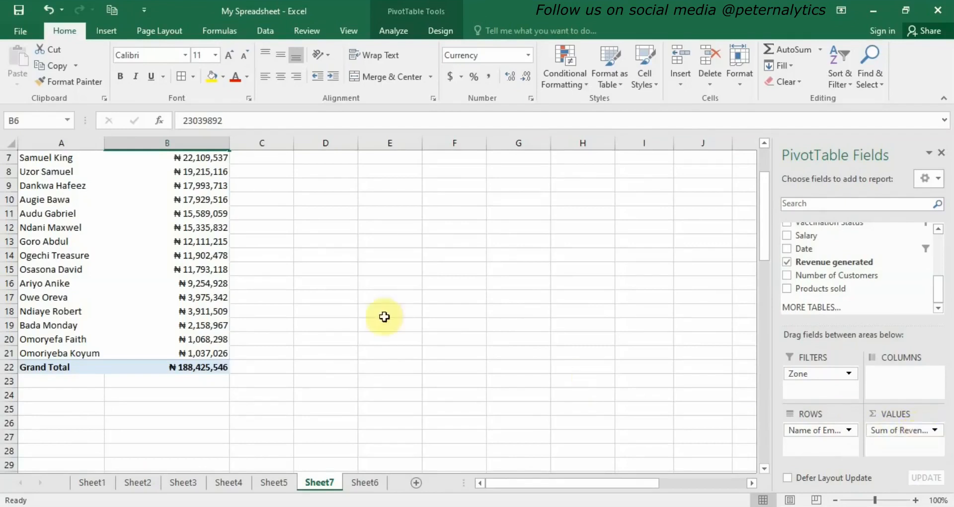
{"action": "scroll", "coordinate": [379, 304], "scroll_direction": "up", "scroll_amount": 2}
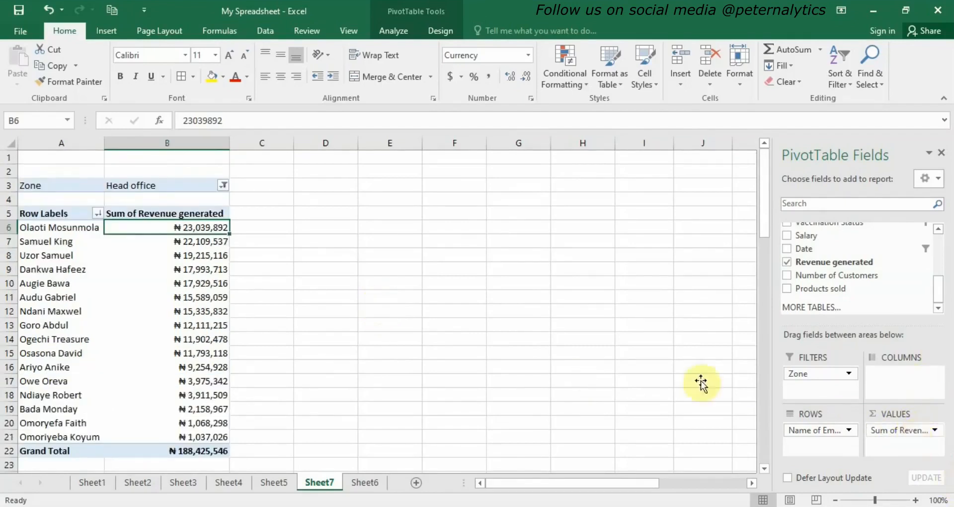
{"action": "left_click", "coordinate": [894, 432]}
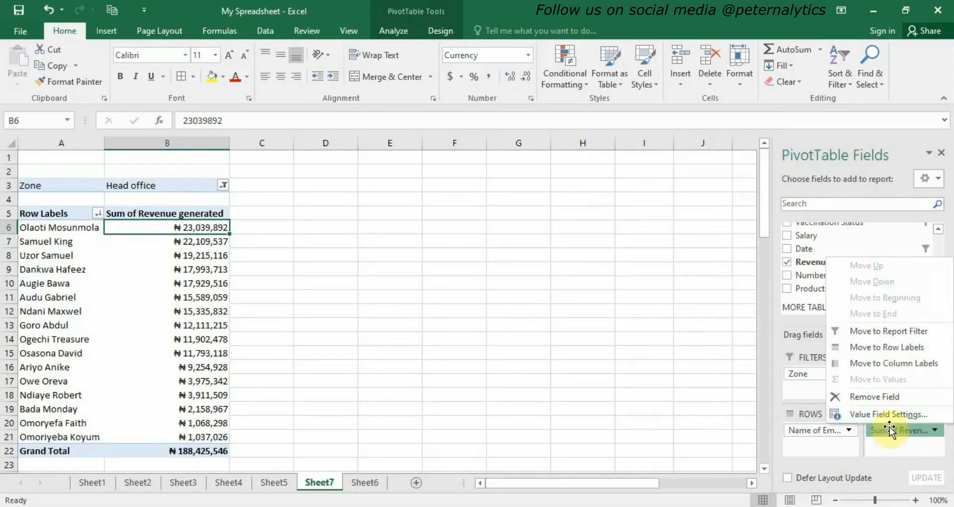
{"action": "left_click", "coordinate": [890, 428]}
{"action": "left_click", "coordinate": [890, 429]}
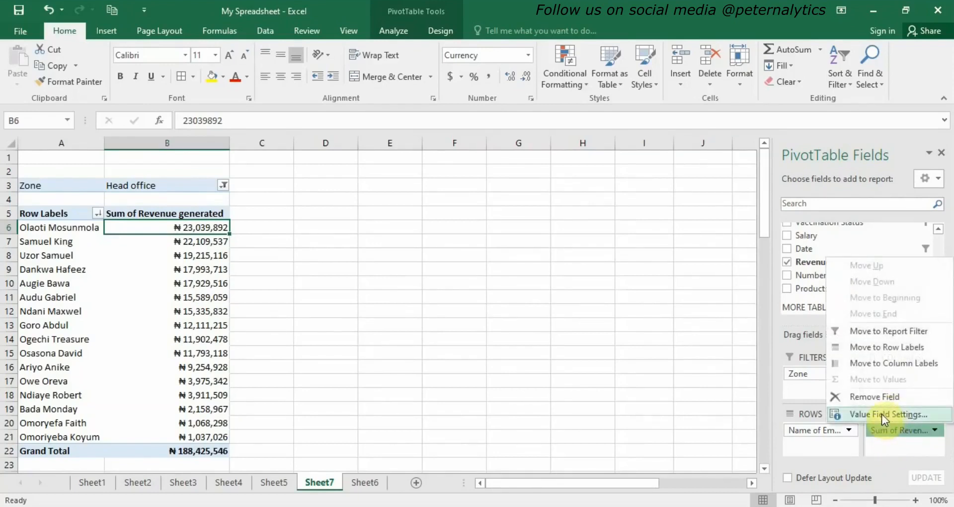
{"action": "left_click", "coordinate": [882, 413]}
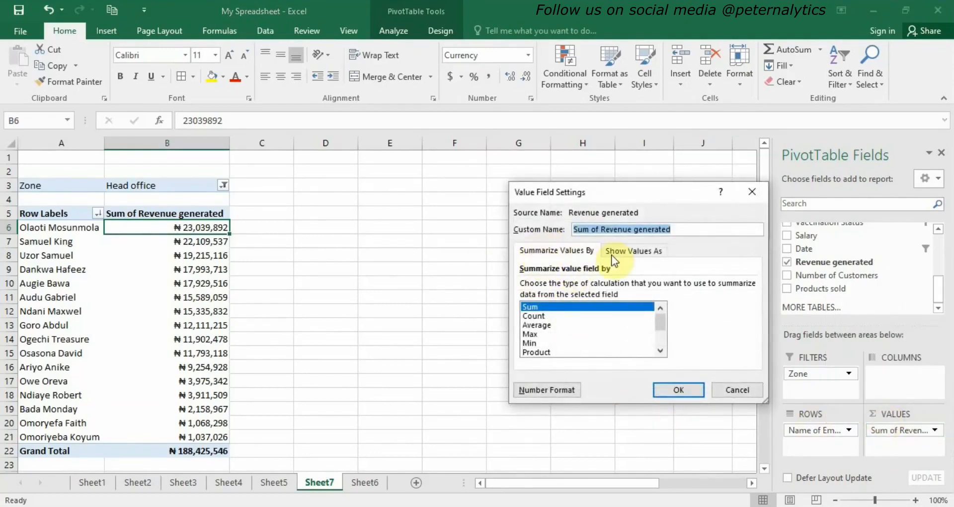
{"action": "left_click", "coordinate": [533, 318]}
{"action": "left_click", "coordinate": [539, 326]}
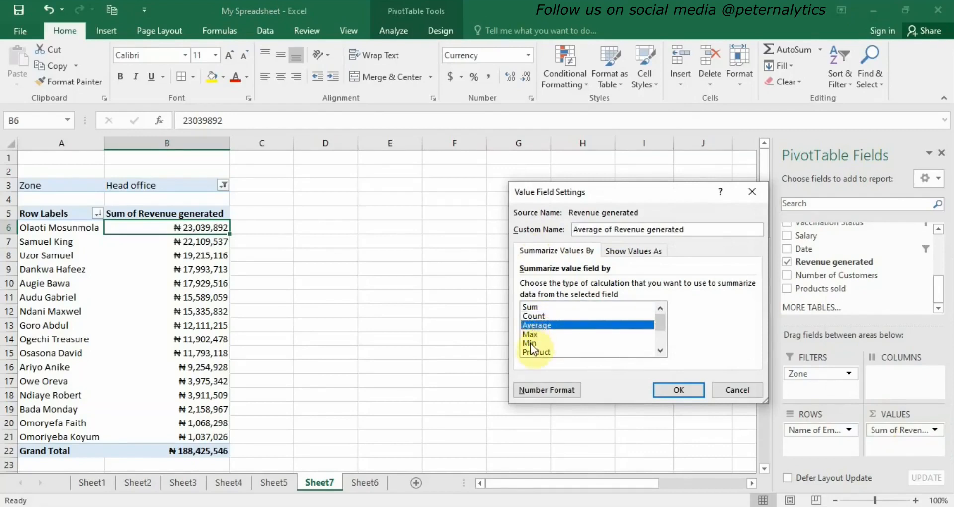
{"action": "left_click", "coordinate": [656, 348]}
{"action": "left_click", "coordinate": [656, 348]}
{"action": "left_click", "coordinate": [656, 348]}
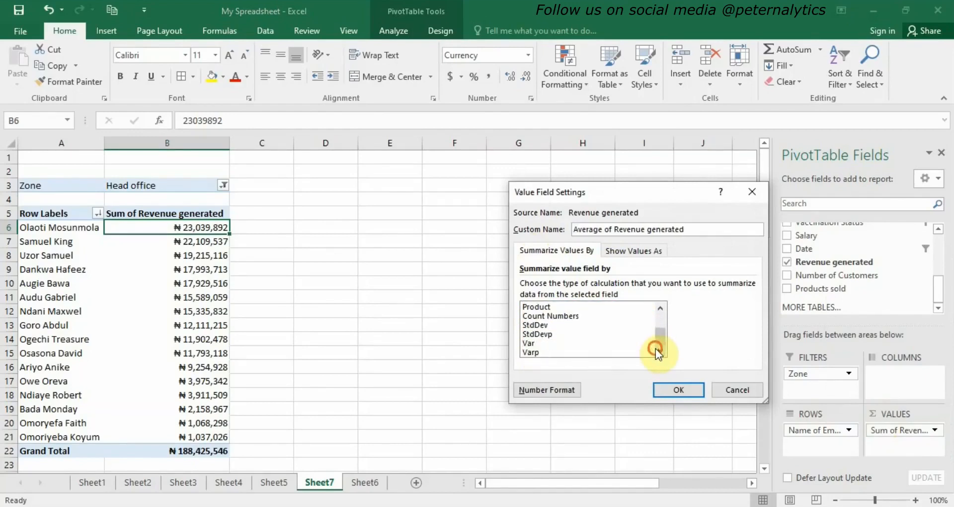
- Review the Show Values As calculations available for the Revenue generated field, from % of Grand Total through Index
{"action": "left_click", "coordinate": [628, 251]}
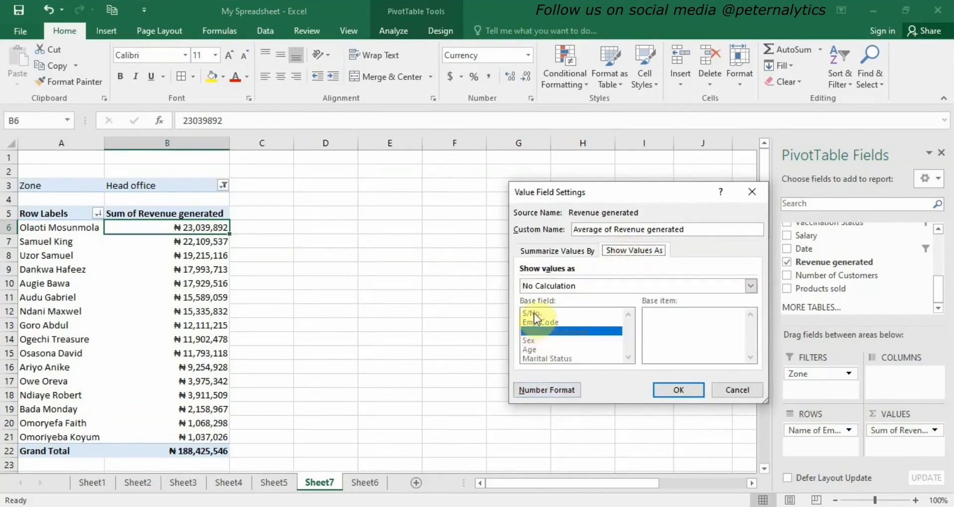
{"action": "left_click", "coordinate": [577, 290]}
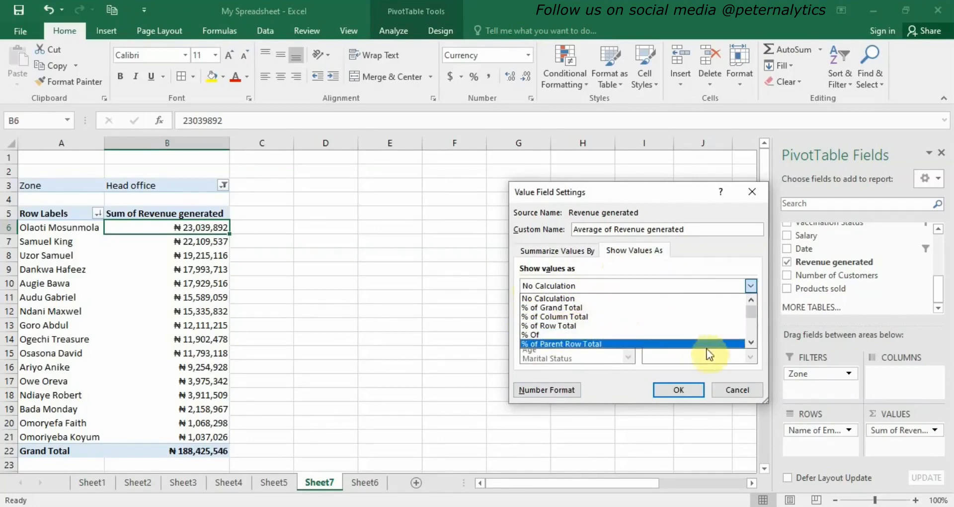
{"action": "left_click", "coordinate": [751, 343]}
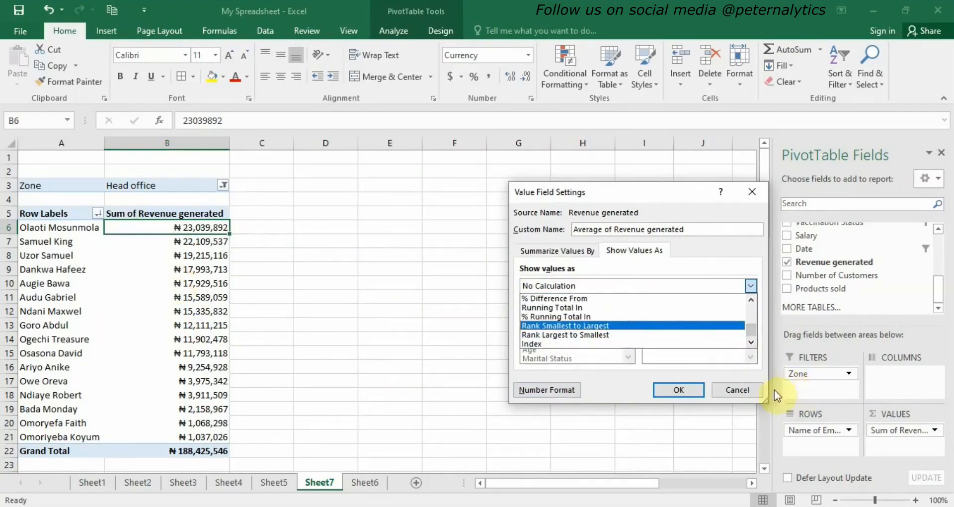
- Set the Revenue generated value field to be summarized by Sum and apply the setting
{"action": "left_click", "coordinate": [535, 255]}
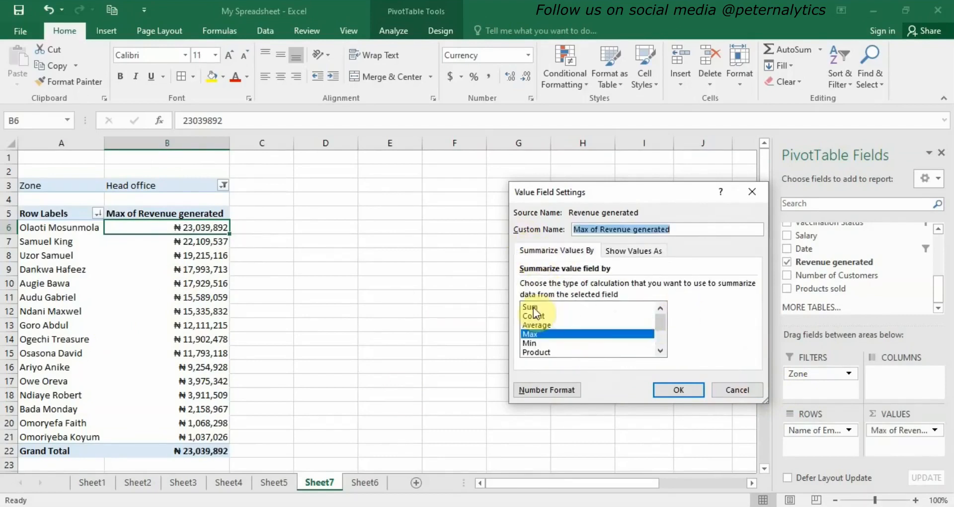
{"action": "left_click", "coordinate": [533, 307]}
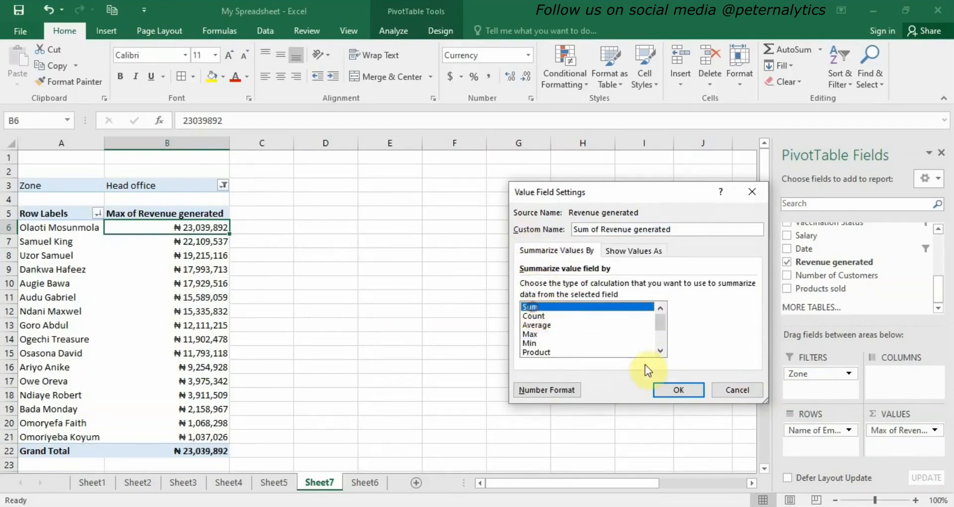
{"action": "left_click", "coordinate": [669, 391]}
- Add the Sex field to the PivotTable's columns to break down Head office revenue by sex
{"action": "left_click", "coordinate": [939, 230]}
{"action": "left_click", "coordinate": [939, 230]}
{"action": "left_click", "coordinate": [939, 229]}
{"action": "left_click", "coordinate": [939, 229]}
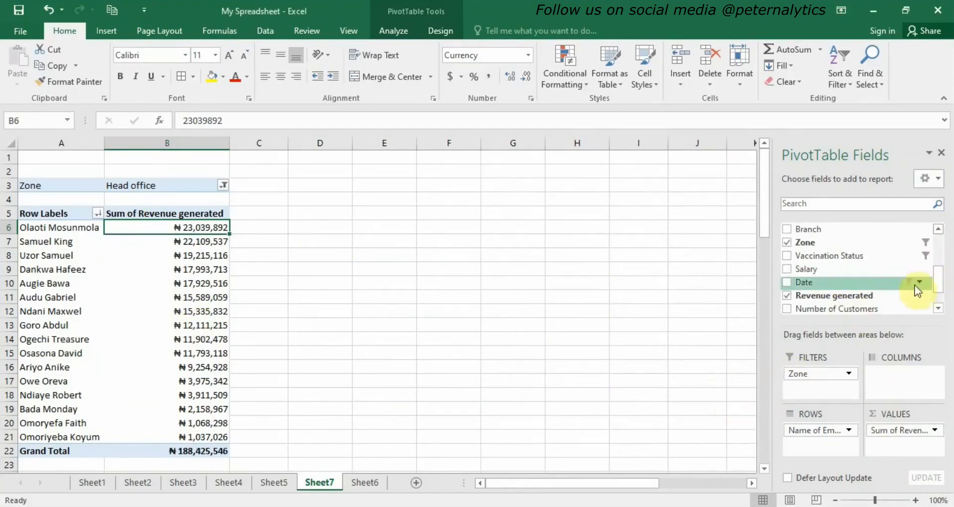
{"action": "left_click_drag", "start_coordinate": [939, 283], "coordinate": [935, 247]}
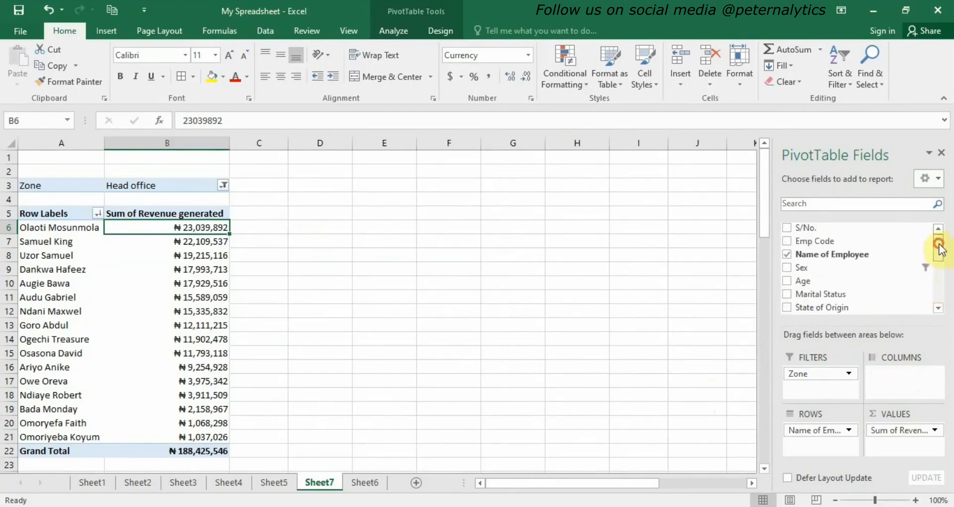
{"action": "left_click_drag", "start_coordinate": [823, 268], "coordinate": [915, 387]}
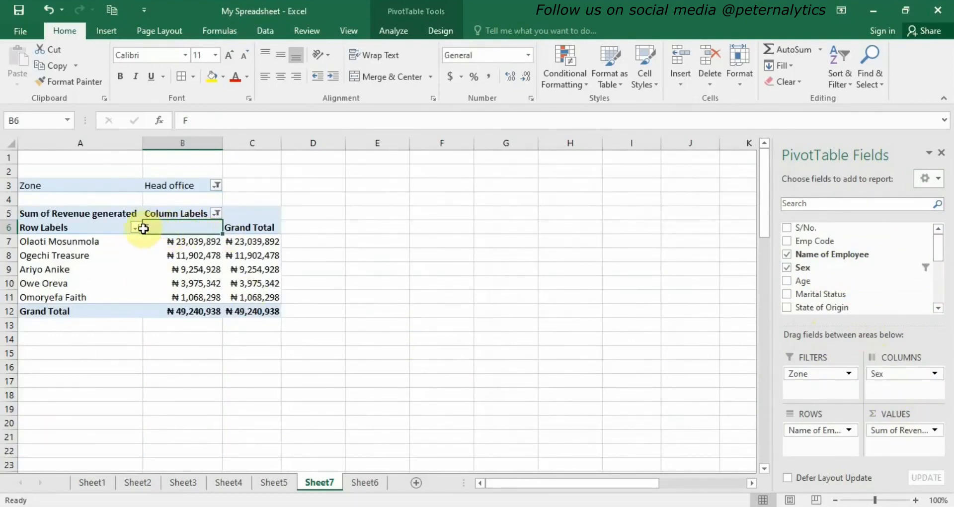
- Change the column labels filter to include all values so both F and M are shown
{"action": "left_click", "coordinate": [217, 213]}
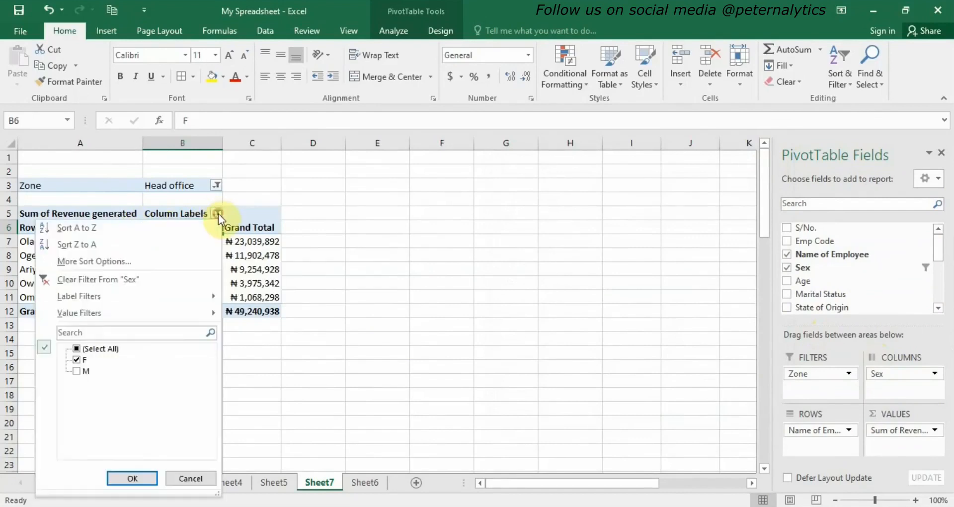
{"action": "left_click", "coordinate": [77, 349]}
{"action": "left_click", "coordinate": [136, 480]}
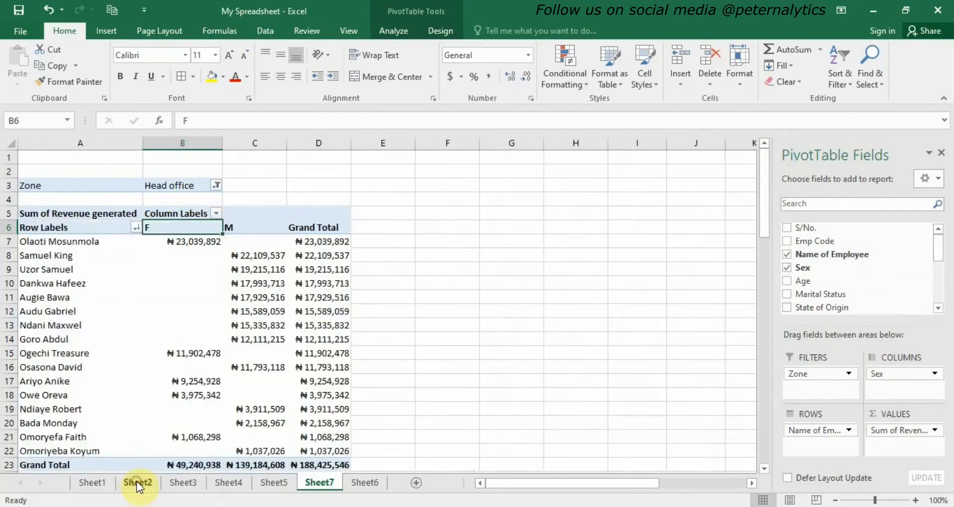
- Empty the PivotTable layout by removing the Zone, Sex, Name of Employee and Sum of Revenue generated fields
{"action": "scroll", "coordinate": [376, 370], "scroll_direction": "down", "scroll_amount": 1}
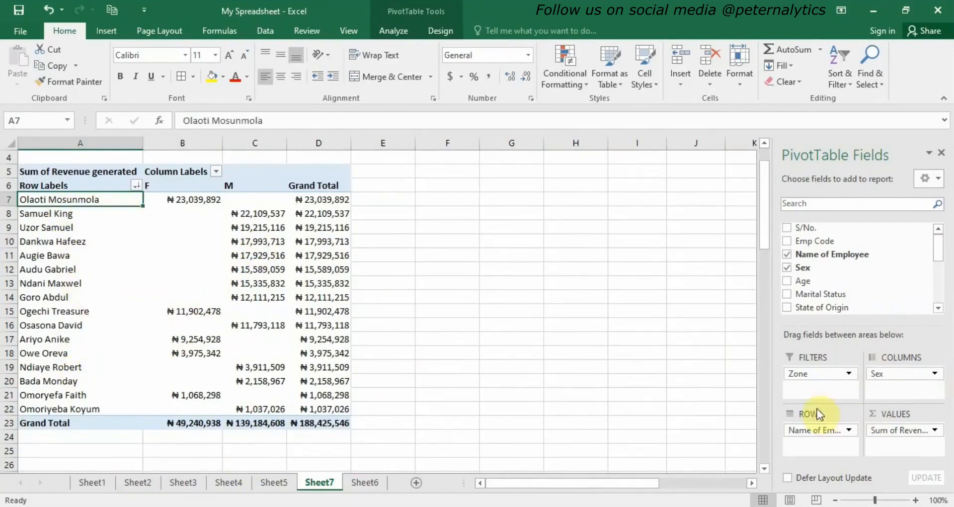
{"action": "left_click_drag", "start_coordinate": [832, 376], "coordinate": [677, 368]}
{"action": "left_click_drag", "start_coordinate": [895, 374], "coordinate": [642, 351]}
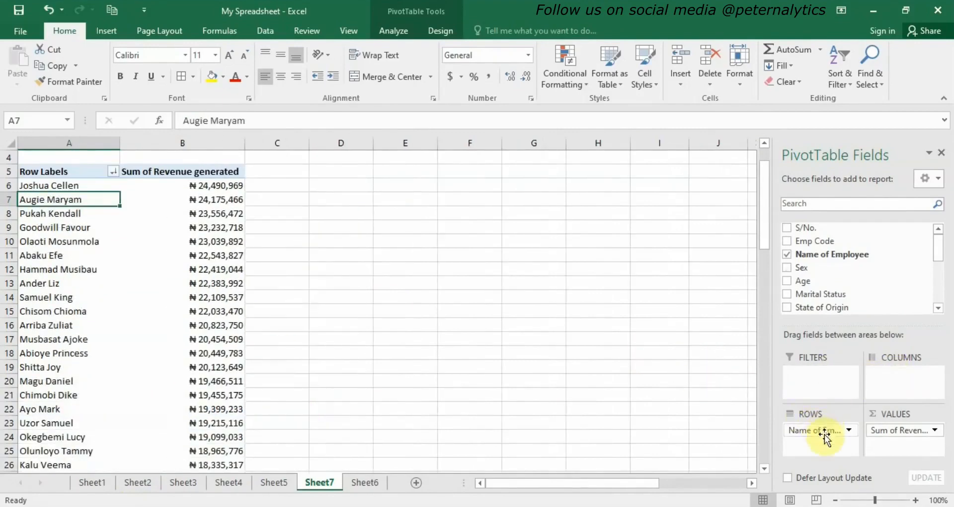
{"action": "left_click_drag", "start_coordinate": [824, 434], "coordinate": [746, 424]}
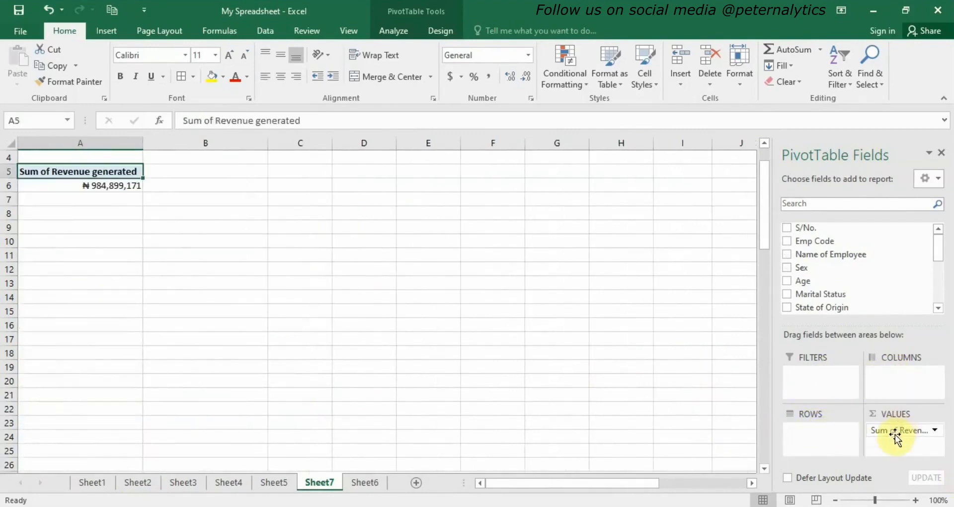
{"action": "left_click_drag", "start_coordinate": [896, 434], "coordinate": [754, 405]}
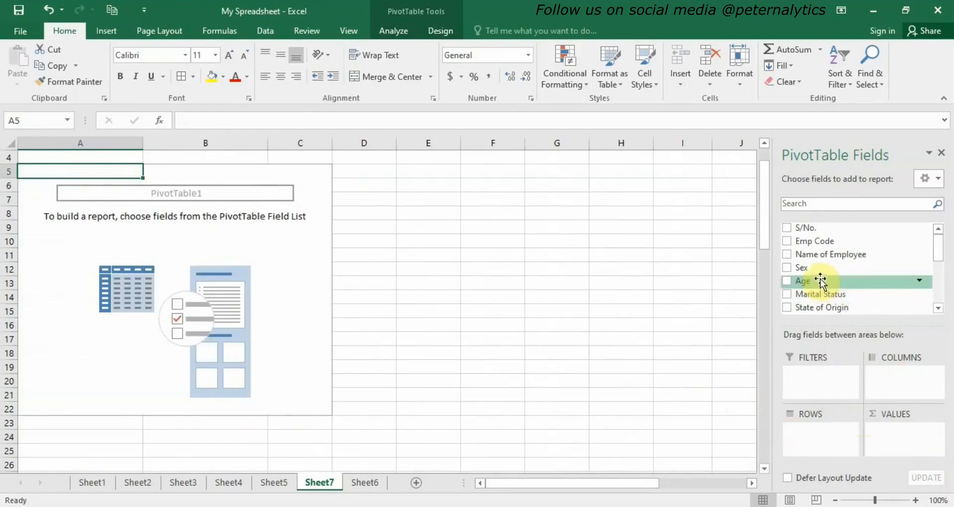
- Add the Zone field to the empty PivotTable as a report filter
{"action": "scroll", "coordinate": [943, 255], "scroll_direction": "down", "scroll_amount": 2}
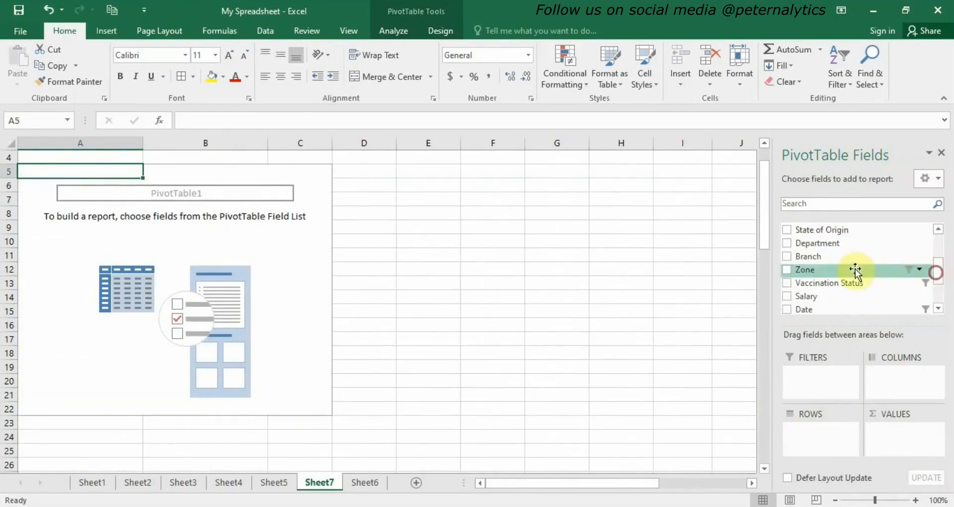
{"action": "left_click_drag", "start_coordinate": [844, 270], "coordinate": [823, 378]}
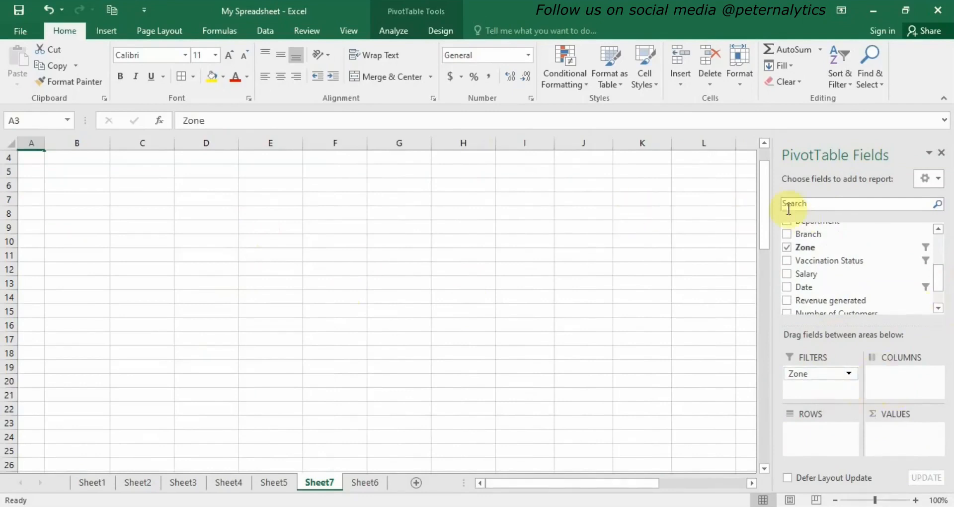
{"action": "left_click_drag", "start_coordinate": [769, 204], "coordinate": [766, 185]}
- Change the Zone report filter to include only South-west, excluding Head office
{"action": "left_click", "coordinate": [86, 185]}
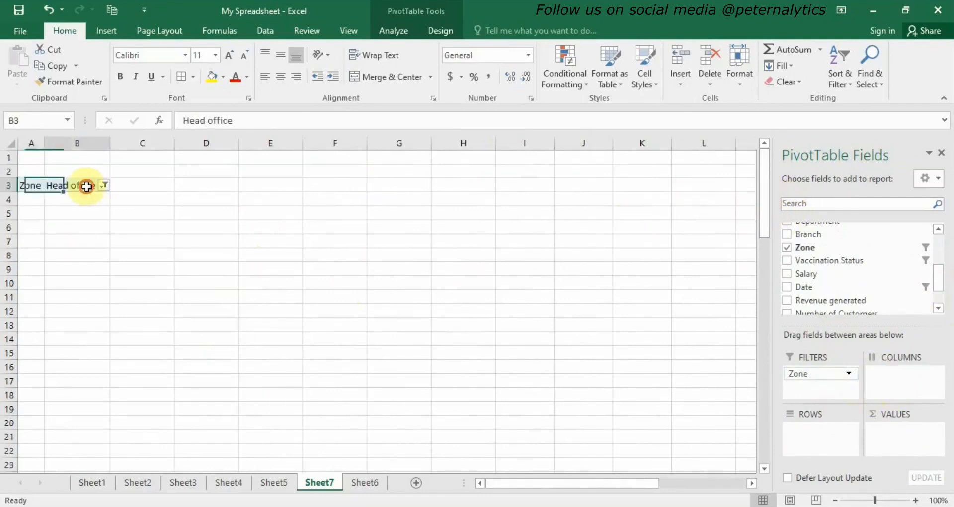
{"action": "left_click", "coordinate": [105, 186]}
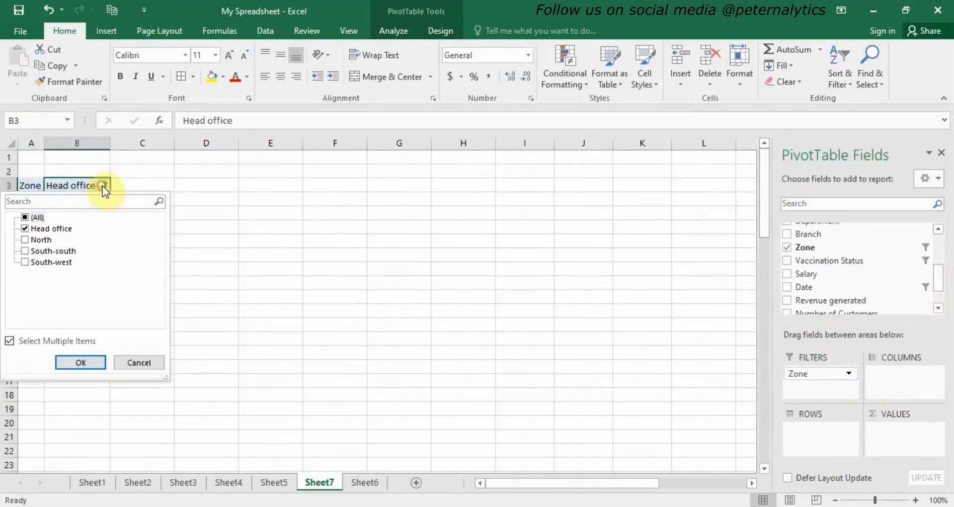
{"action": "left_click", "coordinate": [25, 263]}
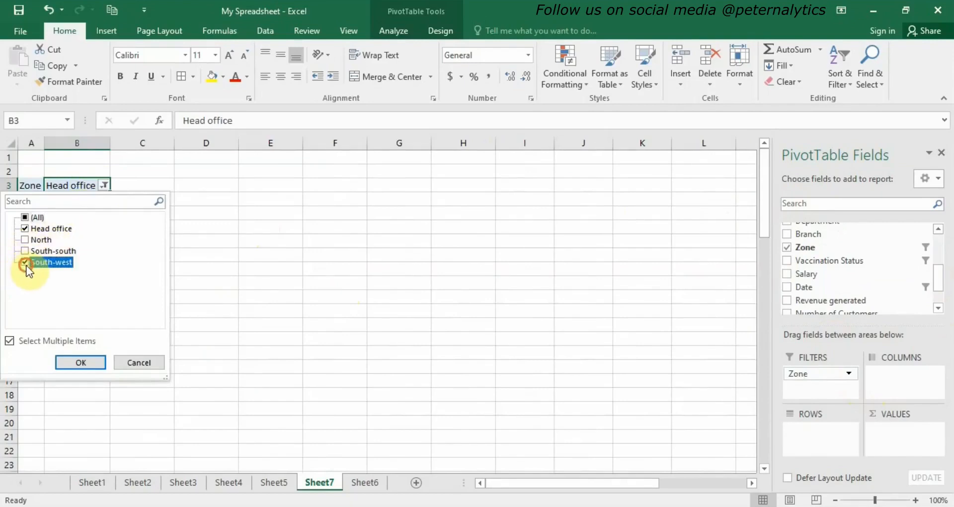
{"action": "left_click", "coordinate": [25, 229]}
{"action": "left_click", "coordinate": [89, 364]}
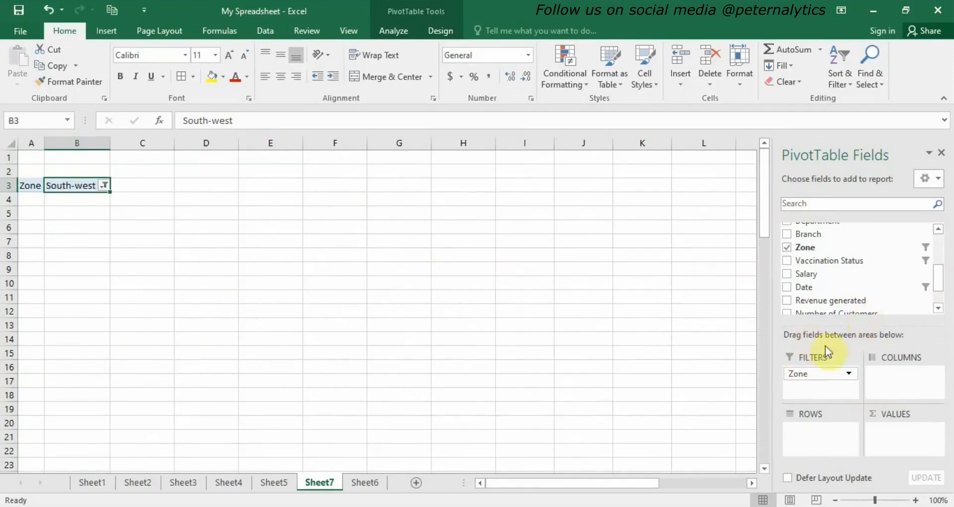
- Add Name of Employee as the PivotTable's rows and Revenue generated as its summed values
{"action": "left_click_drag", "start_coordinate": [938, 287], "coordinate": [945, 269]}
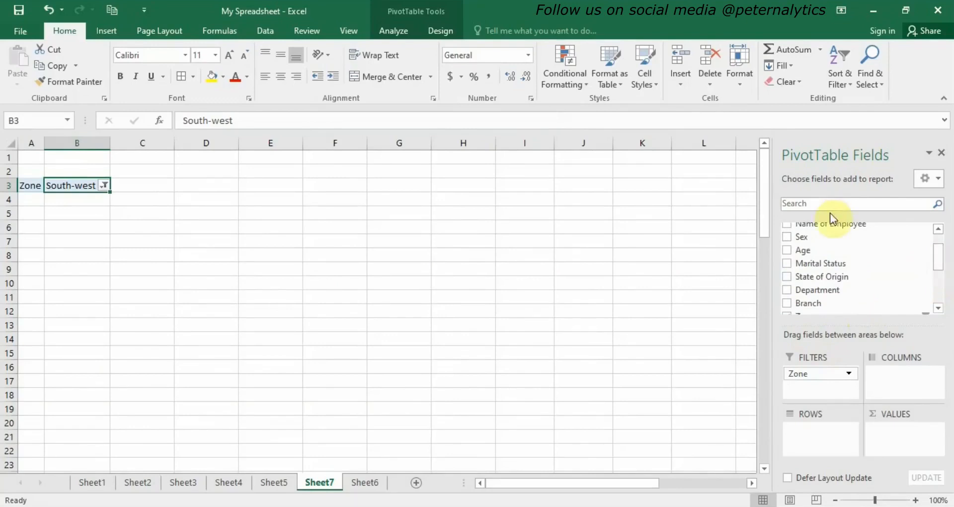
{"action": "left_click_drag", "start_coordinate": [840, 225], "coordinate": [813, 437]}
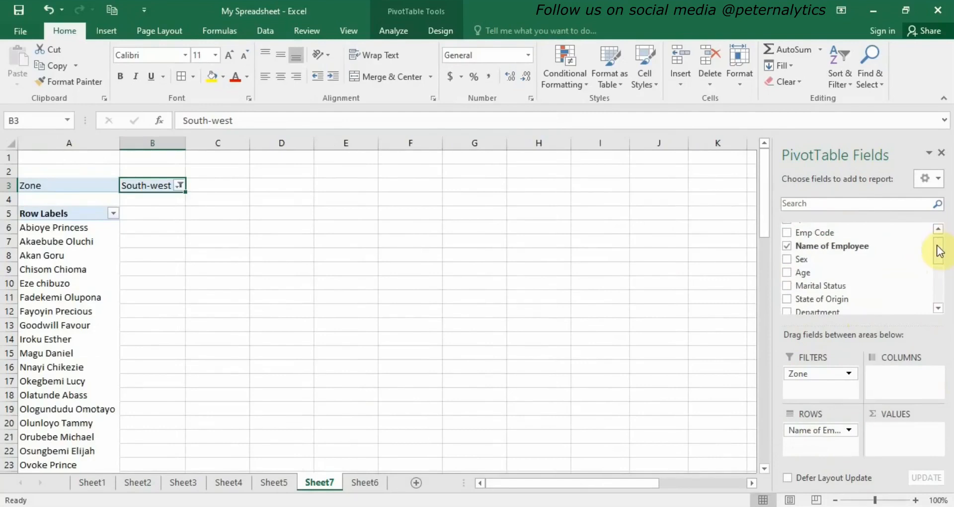
{"action": "left_click_drag", "start_coordinate": [939, 251], "coordinate": [943, 284]}
{"action": "left_click_drag", "start_coordinate": [875, 267], "coordinate": [911, 431]}
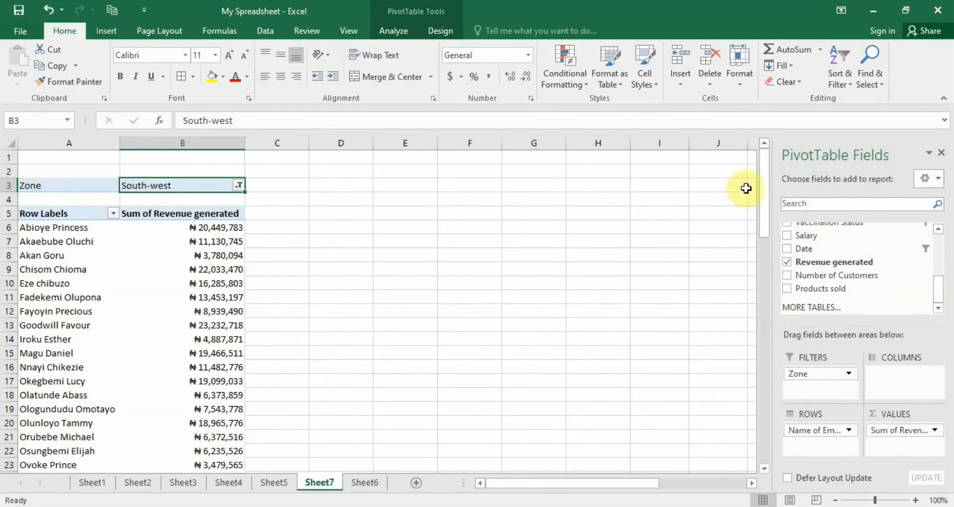
- Replace the Zone report filter of the PivotTable with the Branch field
{"action": "mouse_move", "coordinate": [768, 180]}
{"action": "left_mouse_down"}
{"action": "mouse_move", "coordinate": [763, 281]}
{"action": "mouse_move", "coordinate": [782, 206]}
{"action": "mouse_move", "coordinate": [770, 178]}
{"action": "left_mouse_up"}
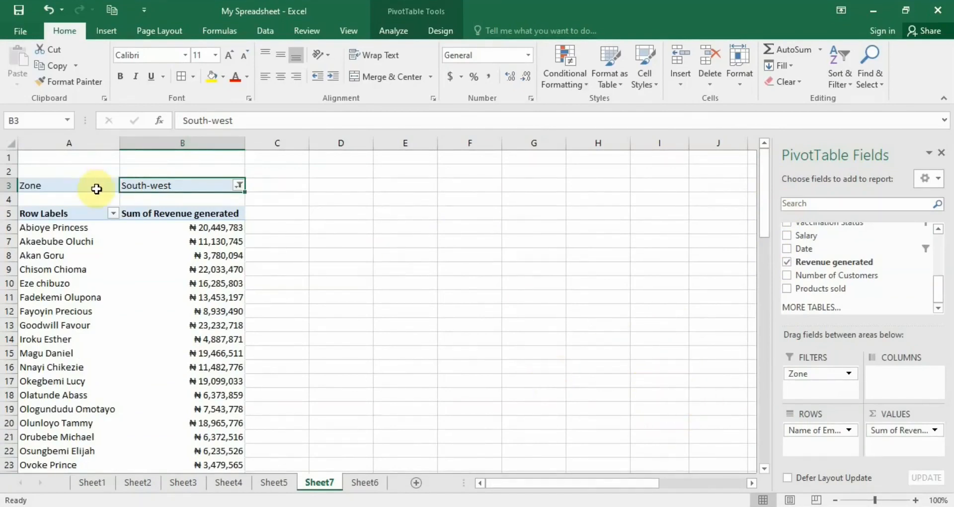
{"action": "left_click_drag", "start_coordinate": [838, 375], "coordinate": [708, 356]}
{"action": "scroll", "coordinate": [942, 256], "scroll_direction": "up", "scroll_amount": 2}
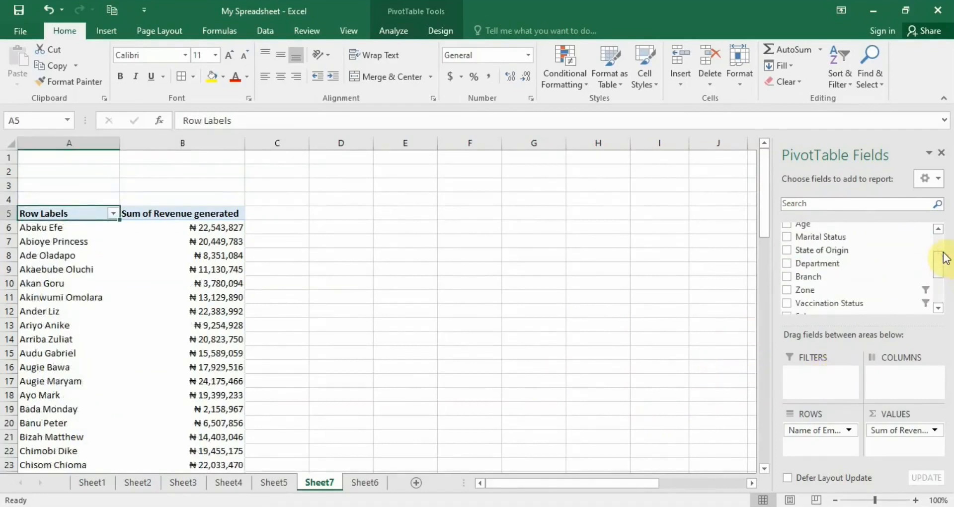
{"action": "left_click_drag", "start_coordinate": [857, 275], "coordinate": [825, 375]}
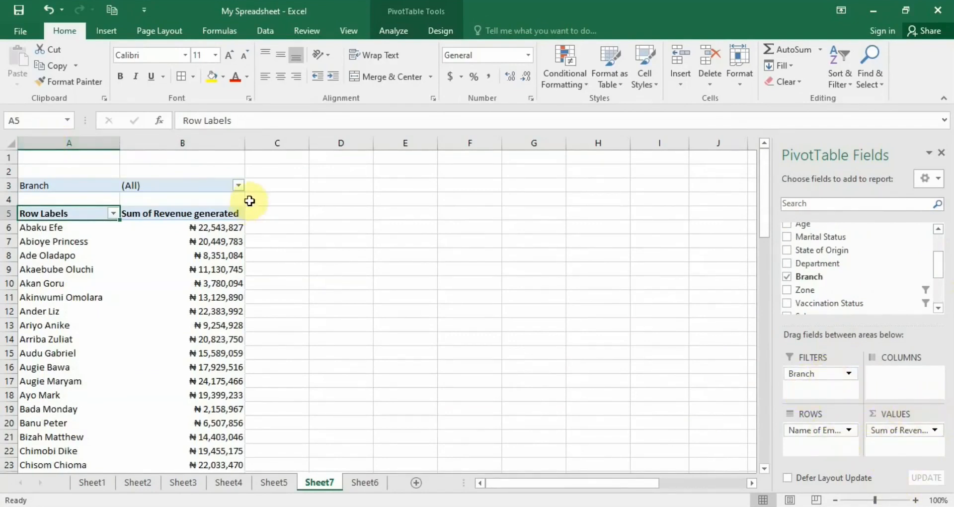
- Enable multiple-item selection in the Branch report filter and include only the Abuja branch
{"action": "left_click", "coordinate": [238, 186]}
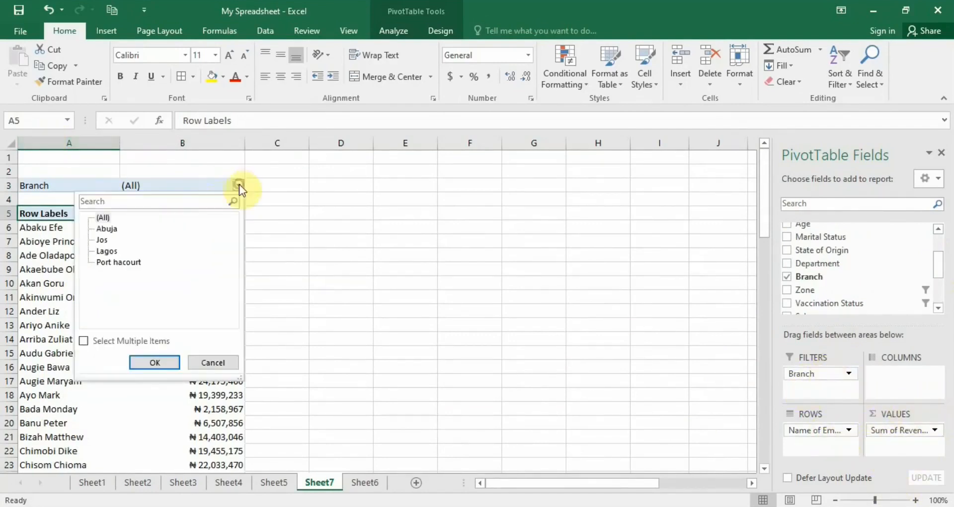
{"action": "left_click", "coordinate": [83, 342]}
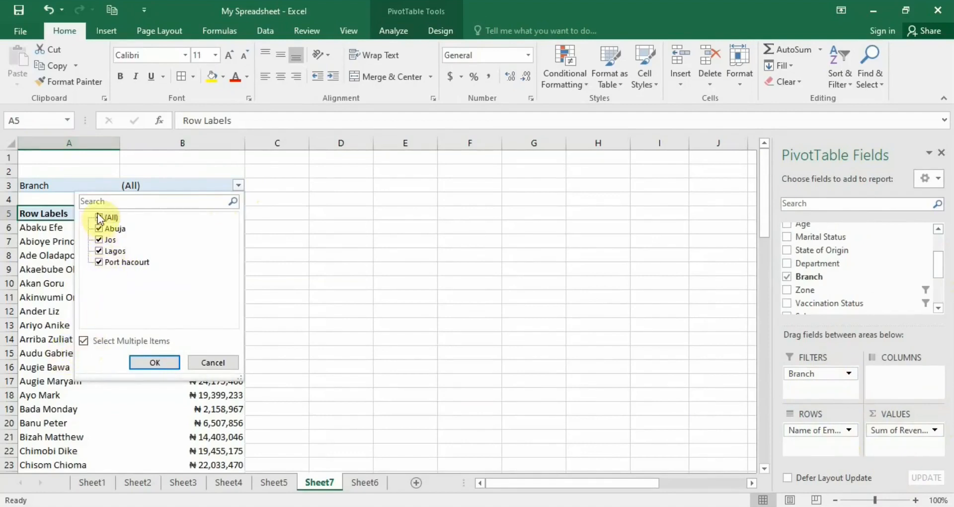
{"action": "left_click", "coordinate": [99, 218]}
{"action": "left_click", "coordinate": [99, 229]}
{"action": "left_click", "coordinate": [160, 364]}
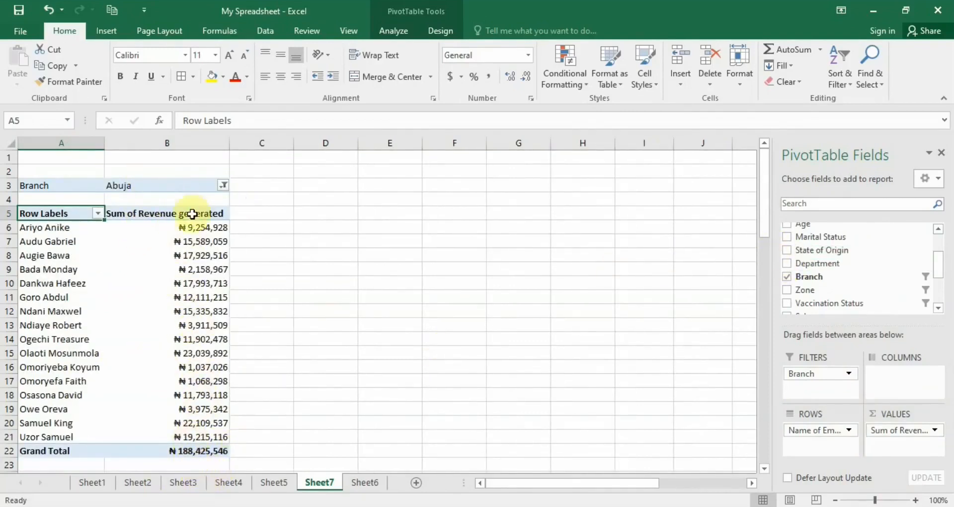
- Switch the Branch report filter to include only Jos, and look through that branch's employees down to the grand total
{"action": "left_click", "coordinate": [224, 185]}
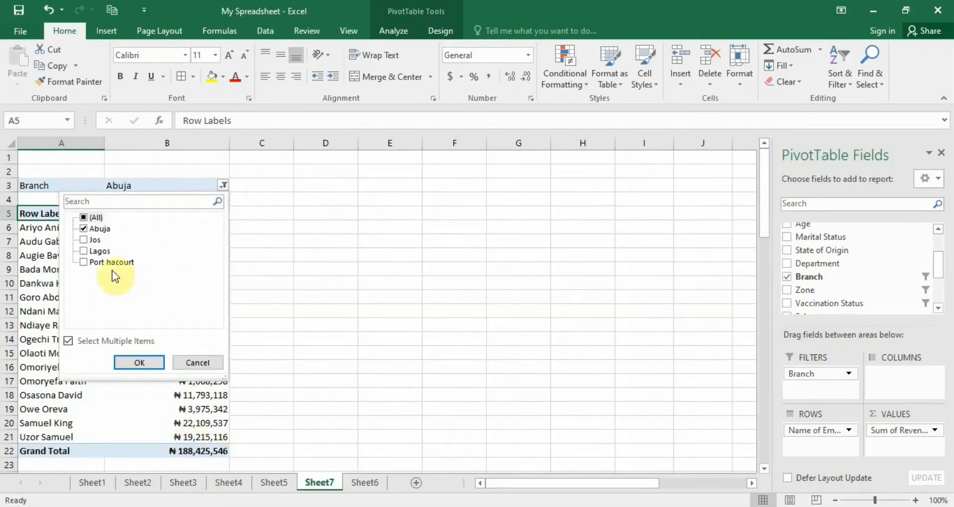
{"action": "left_click", "coordinate": [84, 239]}
{"action": "left_click", "coordinate": [84, 228]}
{"action": "left_click", "coordinate": [139, 363]}
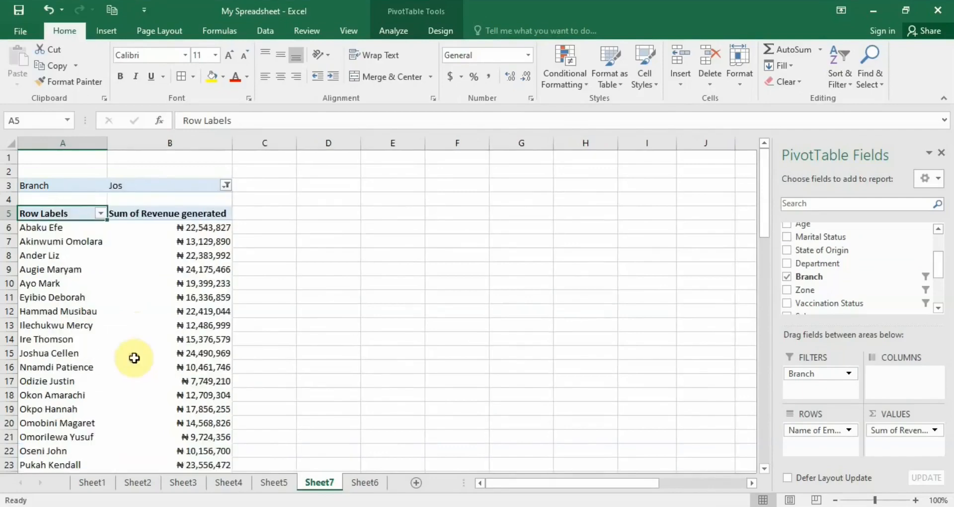
{"action": "scroll", "coordinate": [269, 397], "scroll_direction": "down", "scroll_amount": 2}
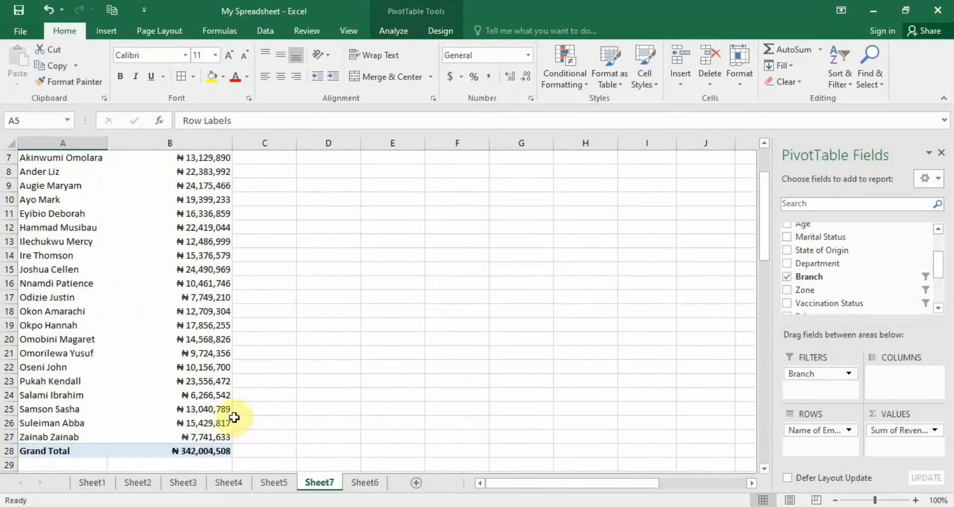
{"action": "scroll", "coordinate": [230, 411], "scroll_direction": "up", "scroll_amount": 2}
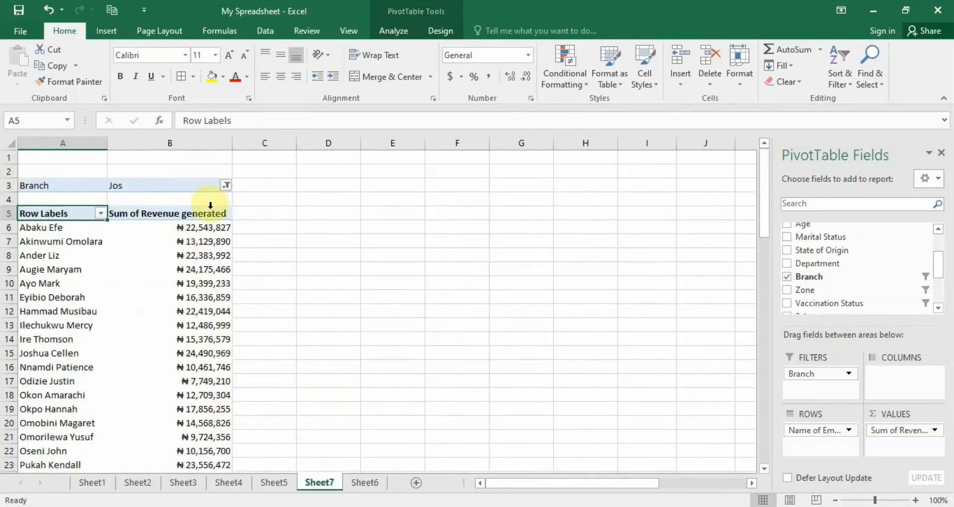
{"action": "scroll", "coordinate": [285, 396], "scroll_direction": "down", "scroll_amount": 4}
{"action": "scroll", "coordinate": [208, 343], "scroll_direction": "up", "scroll_amount": 4}
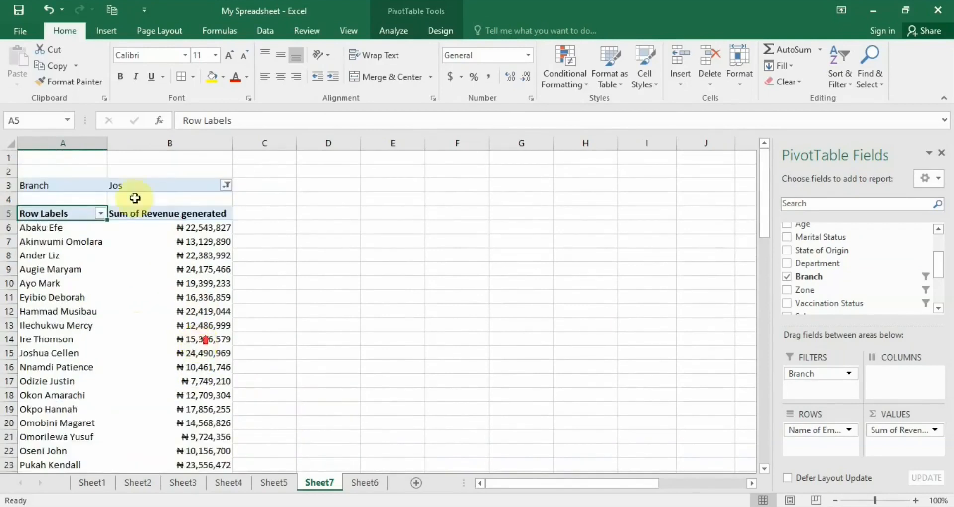
{"action": "left_click", "coordinate": [223, 187]}
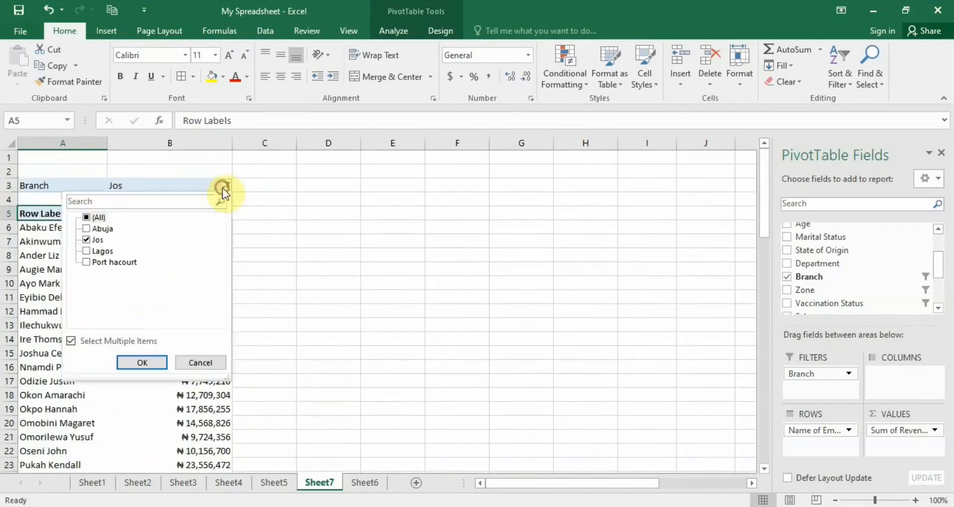
{"action": "left_click", "coordinate": [85, 251]}
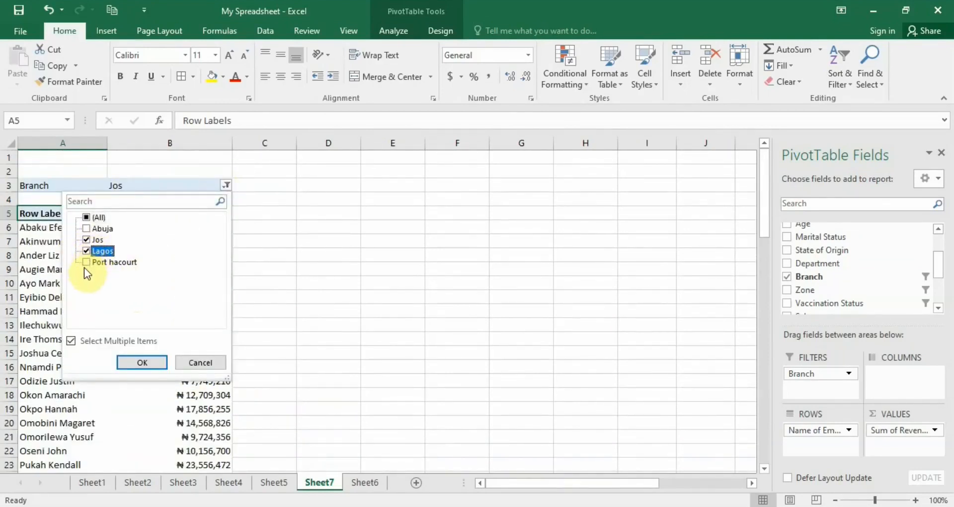
{"action": "left_click", "coordinate": [87, 263]}
{"action": "left_click", "coordinate": [87, 252]}
{"action": "left_click", "coordinate": [86, 261]}
{"action": "left_click", "coordinate": [93, 240]}
{"action": "left_click", "coordinate": [89, 240]}
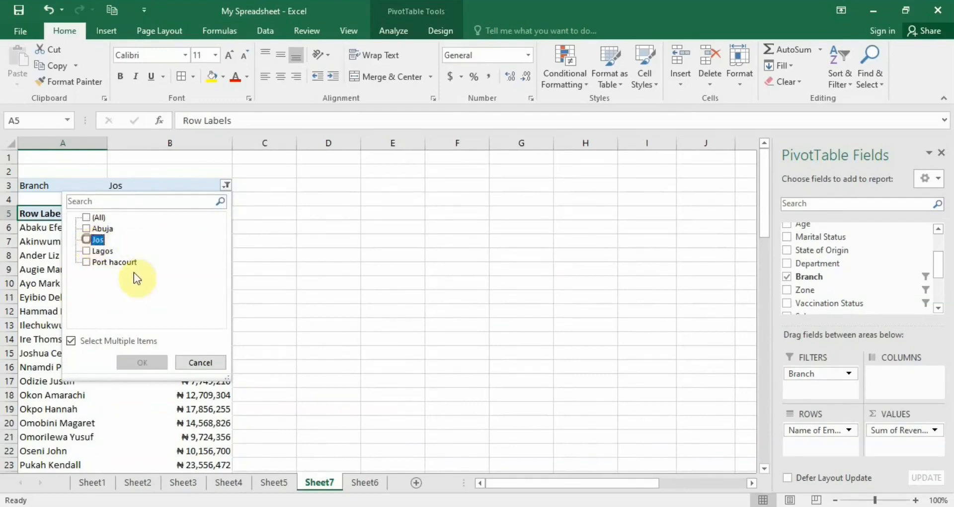
{"action": "left_click", "coordinate": [200, 362]}
- Take Branch out of the report filters and add it as the PivotTable's column field
{"action": "left_click_drag", "start_coordinate": [812, 377], "coordinate": [641, 356]}
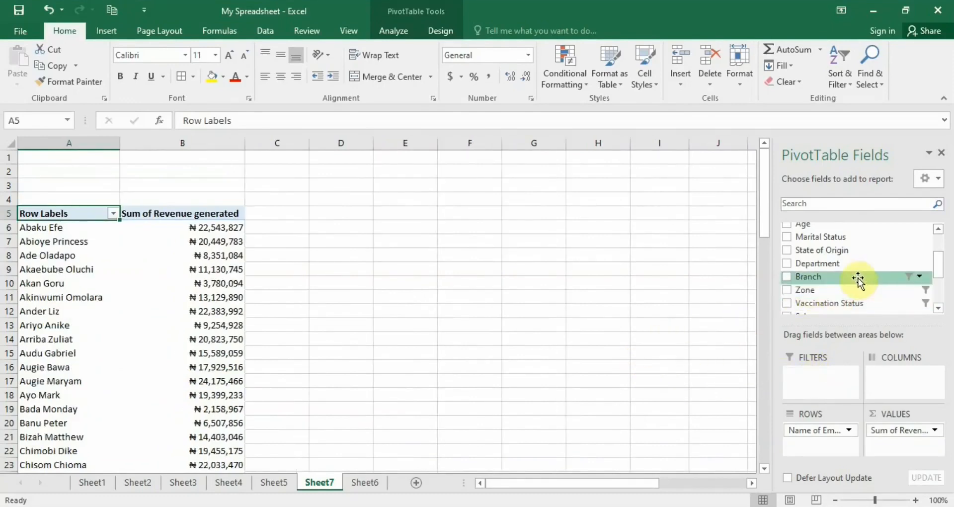
{"action": "left_click_drag", "start_coordinate": [827, 277], "coordinate": [884, 374]}
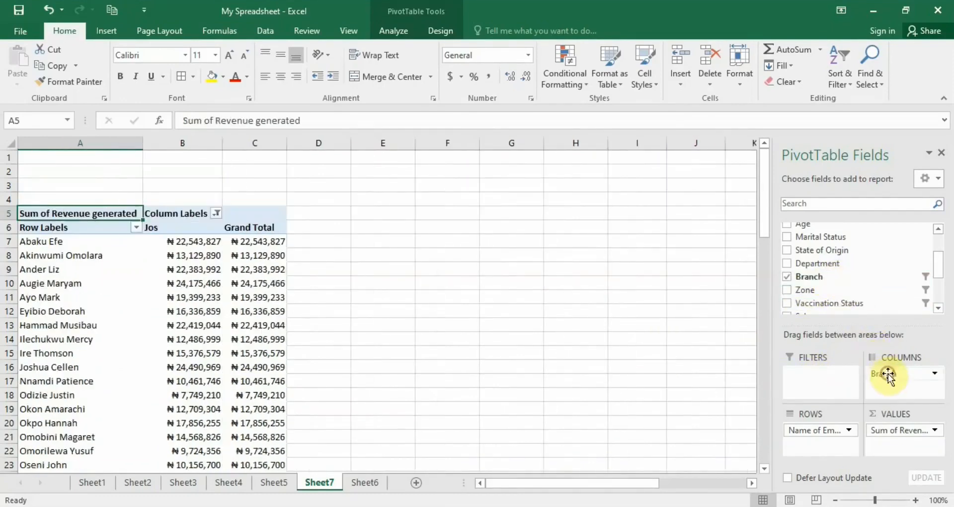
{"action": "mouse_move", "coordinate": [766, 216]}
{"action": "left_mouse_down"}
{"action": "mouse_move", "coordinate": [766, 244]}
{"action": "mouse_move", "coordinate": [769, 216]}
{"action": "mouse_move", "coordinate": [769, 229]}
{"action": "left_mouse_up"}
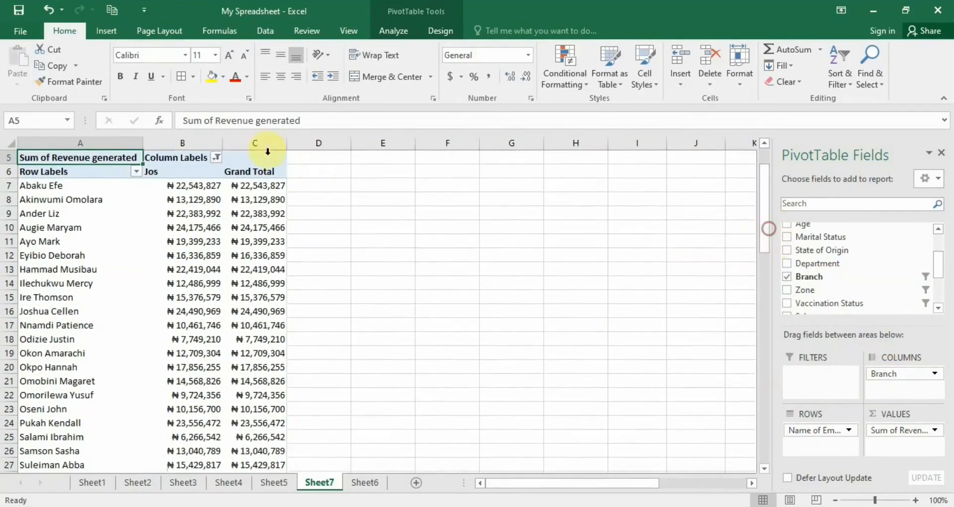
- Include all branches in the PivotTable's column label filter
{"action": "left_click", "coordinate": [217, 158]}
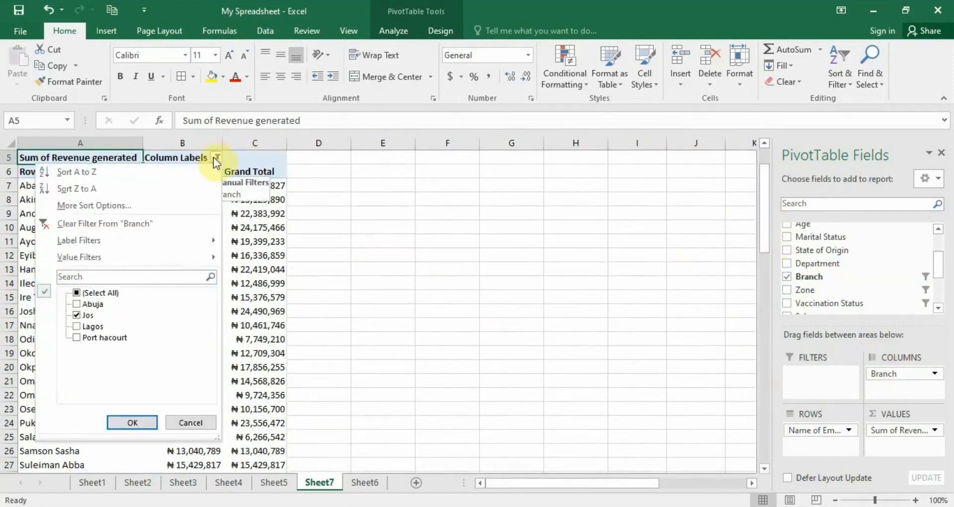
{"action": "left_click", "coordinate": [76, 293]}
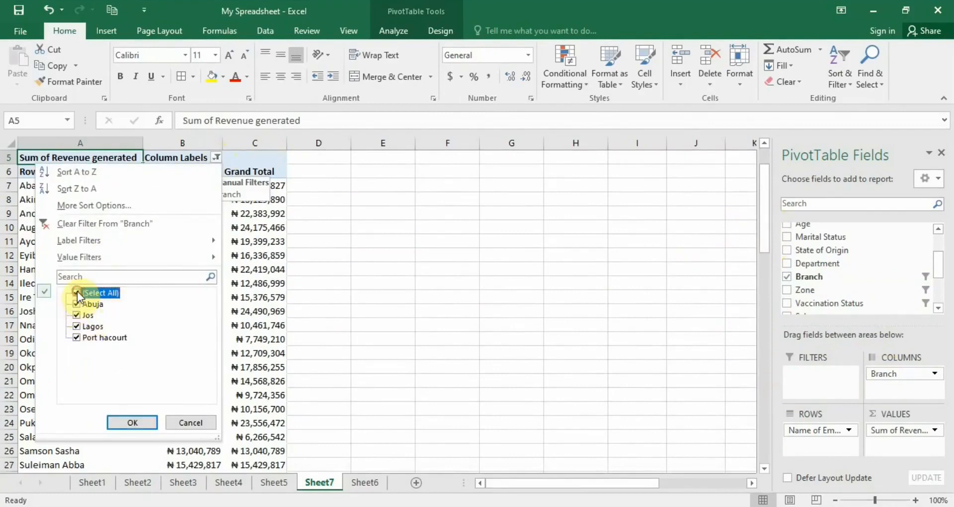
{"action": "left_click", "coordinate": [128, 424]}
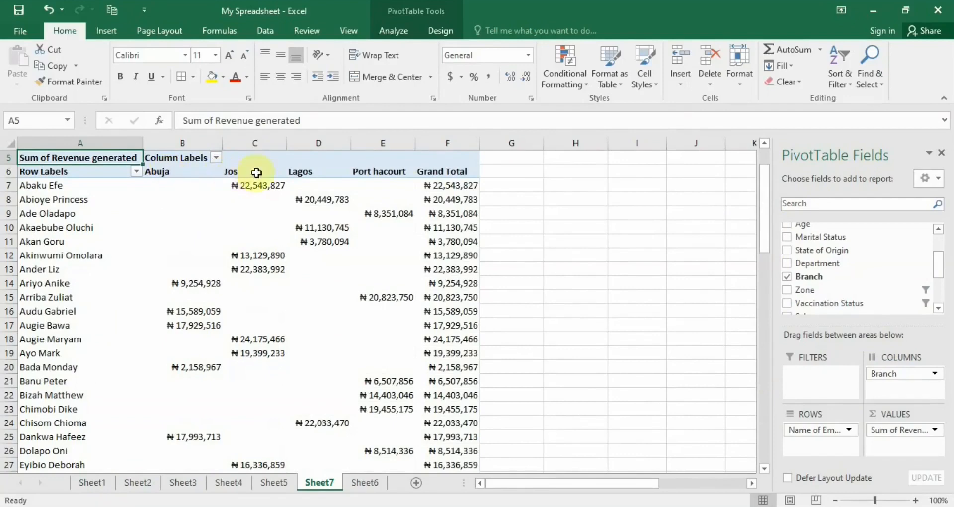
- Examine each employee's revenue by branch and the grand totals at the end of the PivotTable
{"action": "left_click_drag", "start_coordinate": [765, 206], "coordinate": [761, 431]}
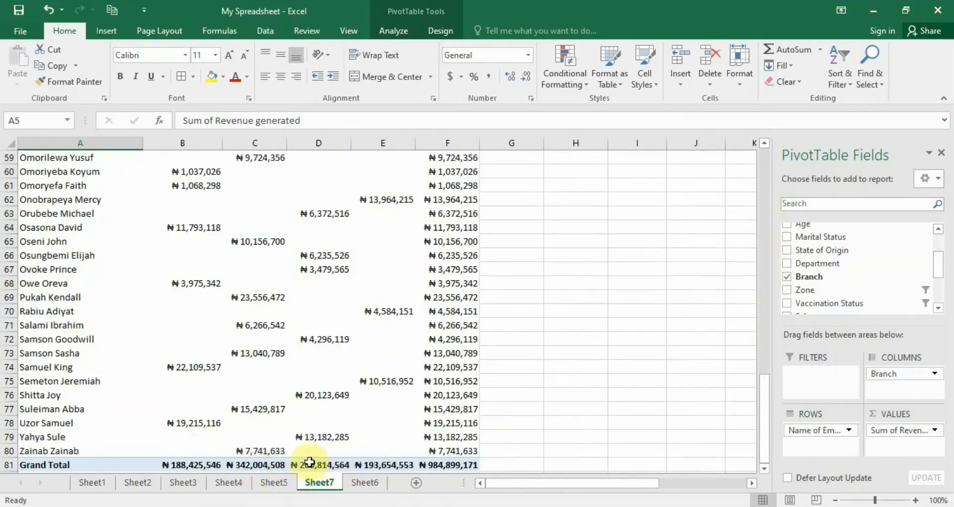
{"action": "left_click_drag", "start_coordinate": [764, 431], "coordinate": [771, 207]}
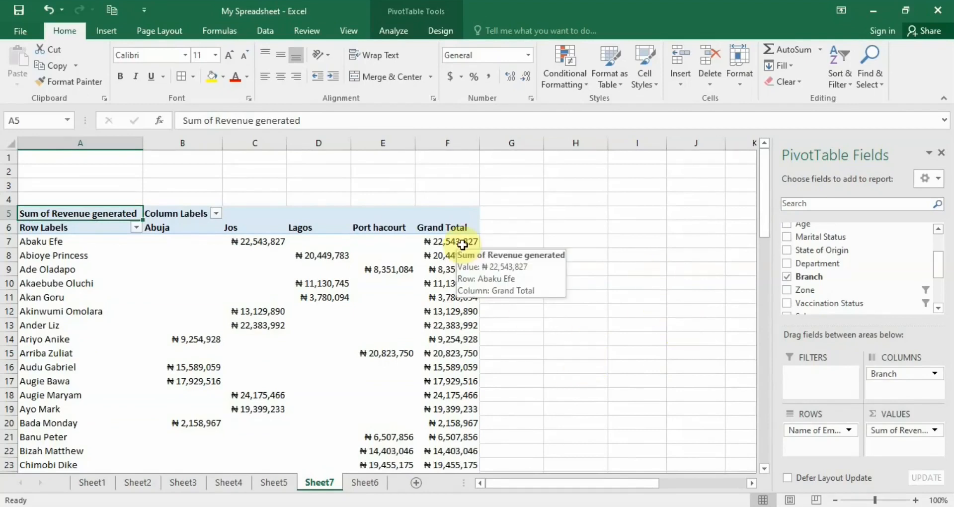
{"action": "scroll", "coordinate": [462, 244], "scroll_direction": "down", "scroll_amount": 1}
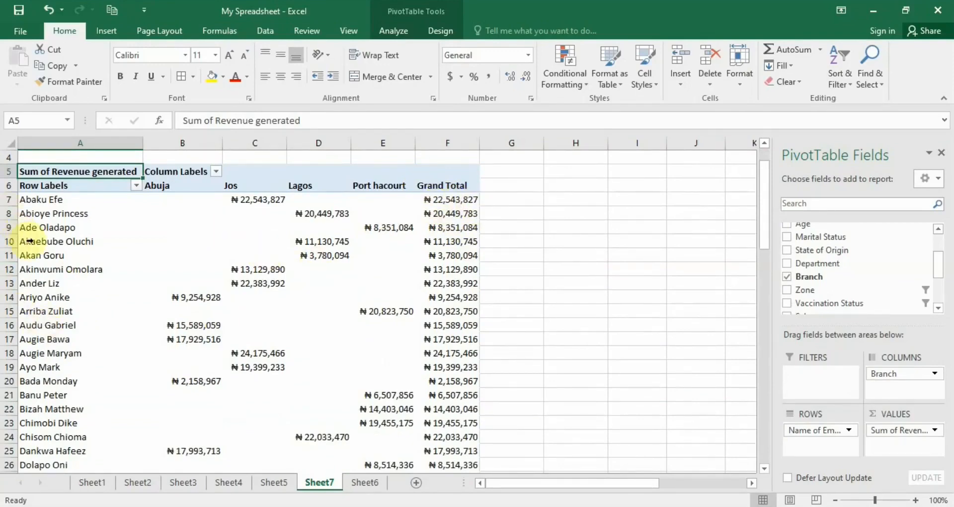
{"action": "scroll", "coordinate": [27, 239], "scroll_direction": "down", "scroll_amount": 4}
{"action": "scroll", "coordinate": [30, 242], "scroll_direction": "up", "scroll_amount": 5}
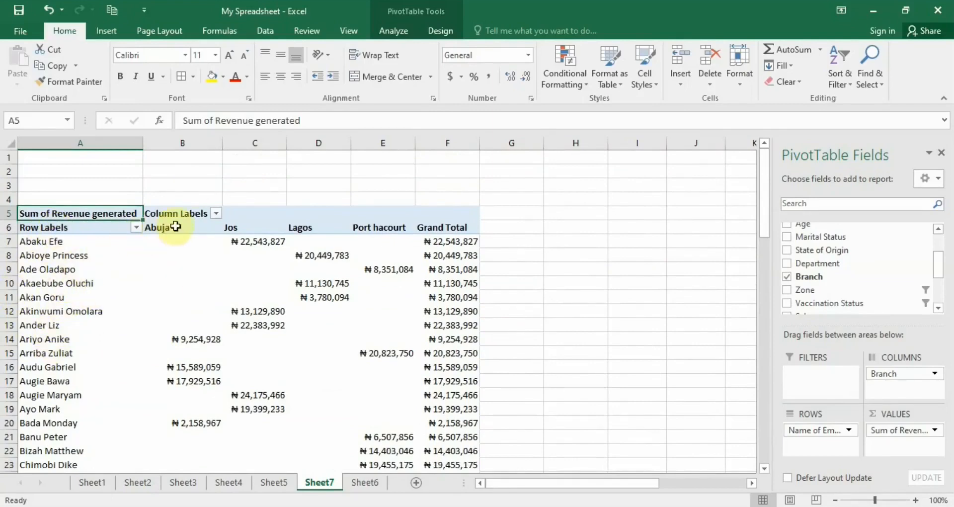
{"action": "scroll", "coordinate": [55, 297], "scroll_direction": "down", "scroll_amount": 4}
{"action": "scroll", "coordinate": [475, 315], "scroll_direction": "up", "scroll_amount": 4}
- Sort the employees by their grand total from largest to smallest and select the five highest totals
{"action": "right_click", "coordinate": [453, 243]}
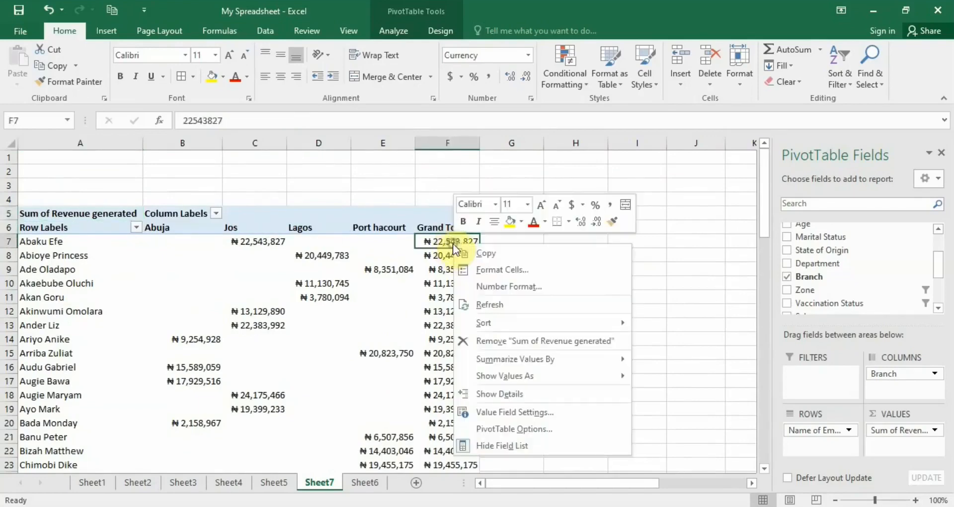
{"action": "mouse_move", "coordinate": [592, 324]}
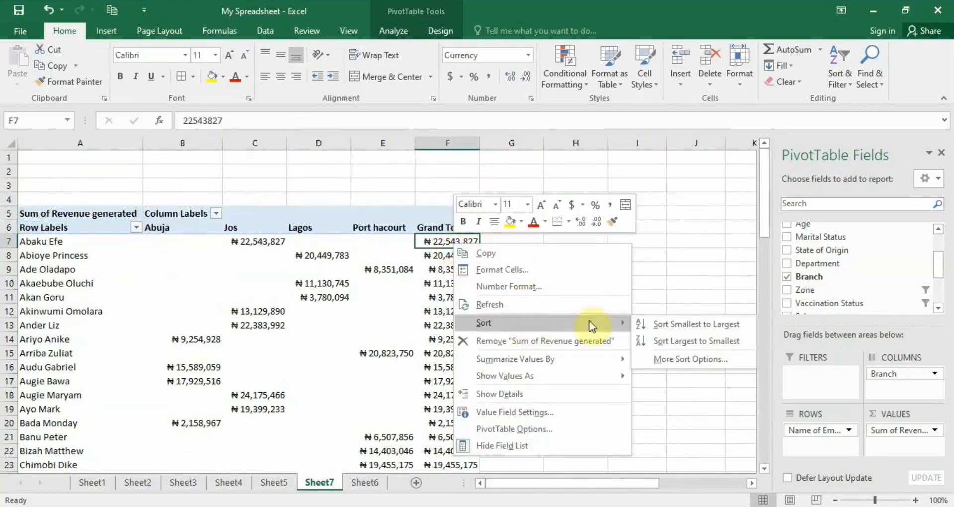
{"action": "left_click", "coordinate": [676, 340]}
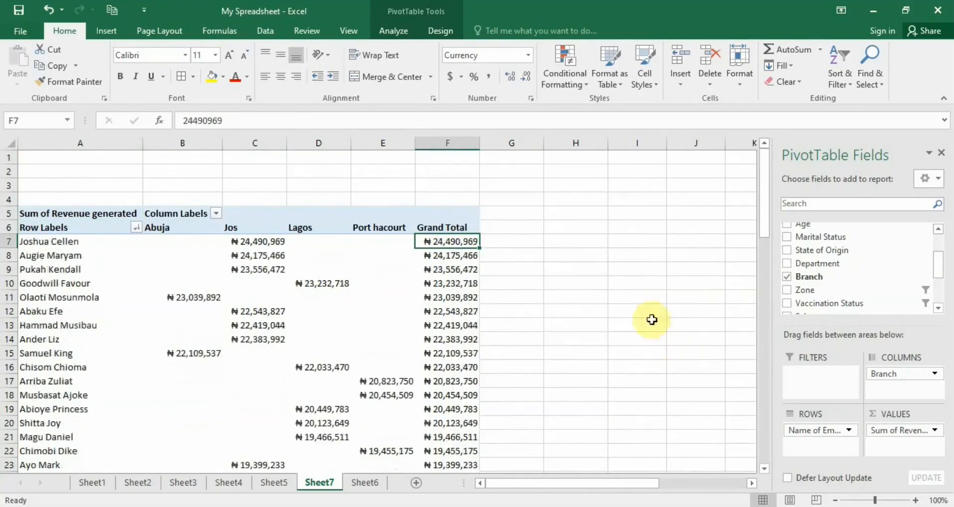
{"action": "mouse_move", "coordinate": [472, 245]}
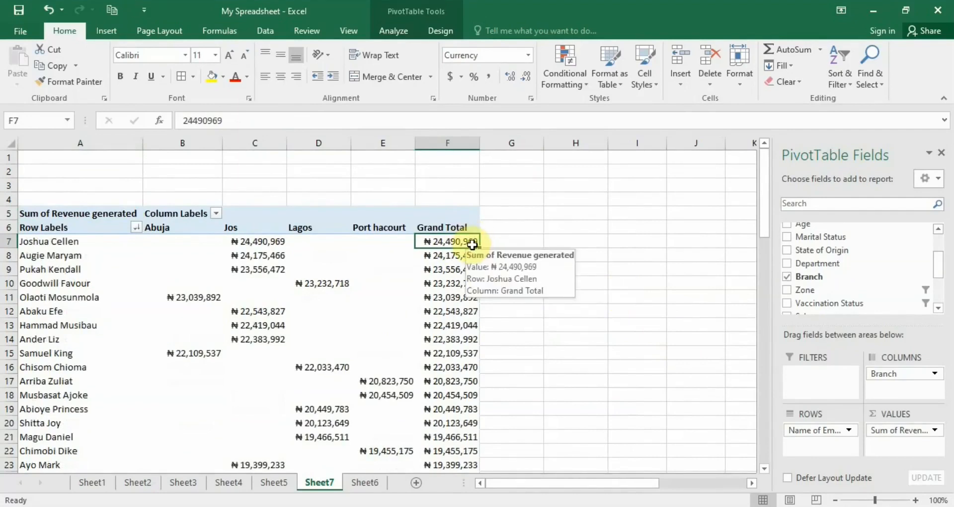
{"action": "left_click_drag", "start_coordinate": [472, 244], "coordinate": [472, 297]}
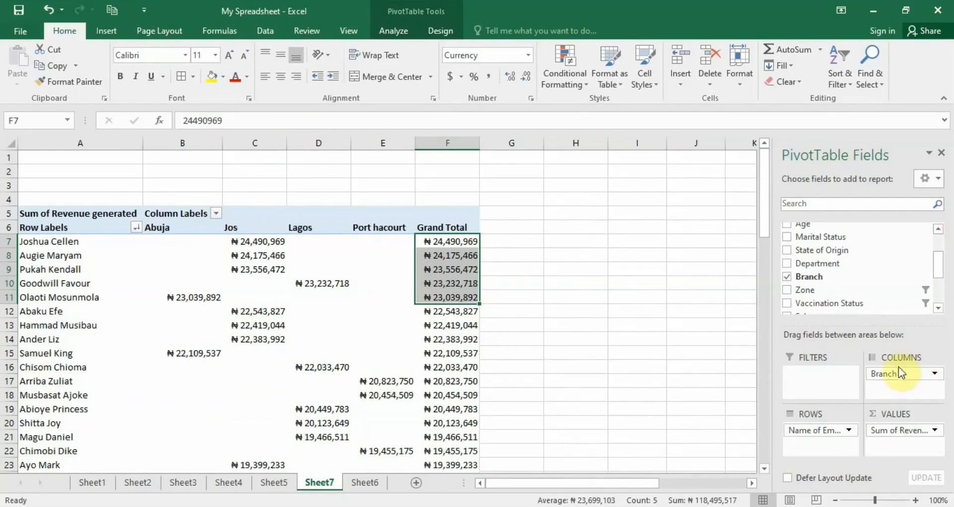
- Replace the Branch field with the Date field as the PivotTable's columns
{"action": "left_click_drag", "start_coordinate": [900, 374], "coordinate": [668, 368]}
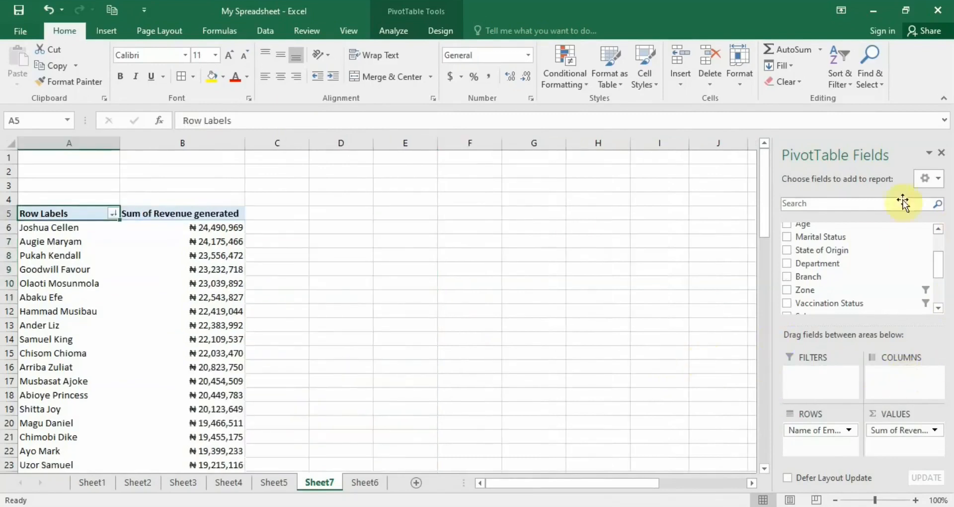
{"action": "scroll", "coordinate": [940, 298], "scroll_direction": "down", "scroll_amount": 3}
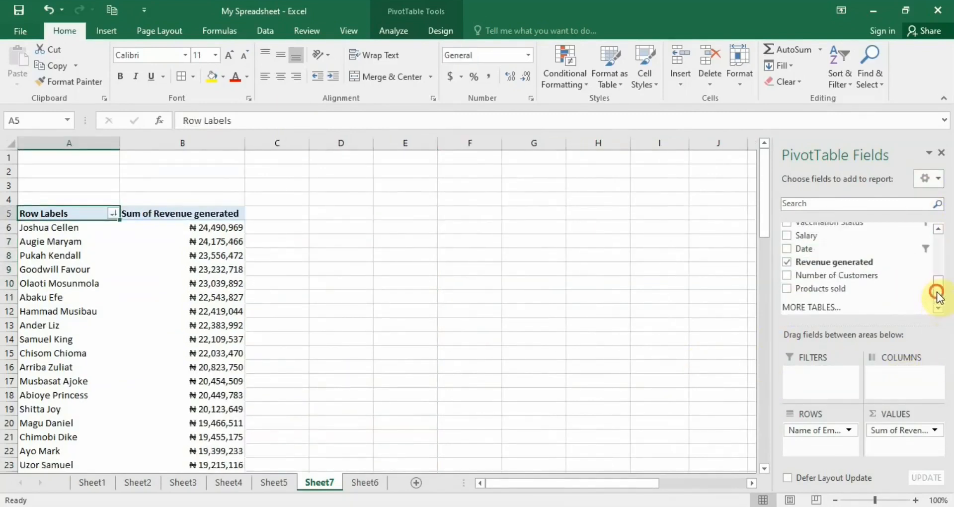
{"action": "left_click_drag", "start_coordinate": [840, 248], "coordinate": [895, 376]}
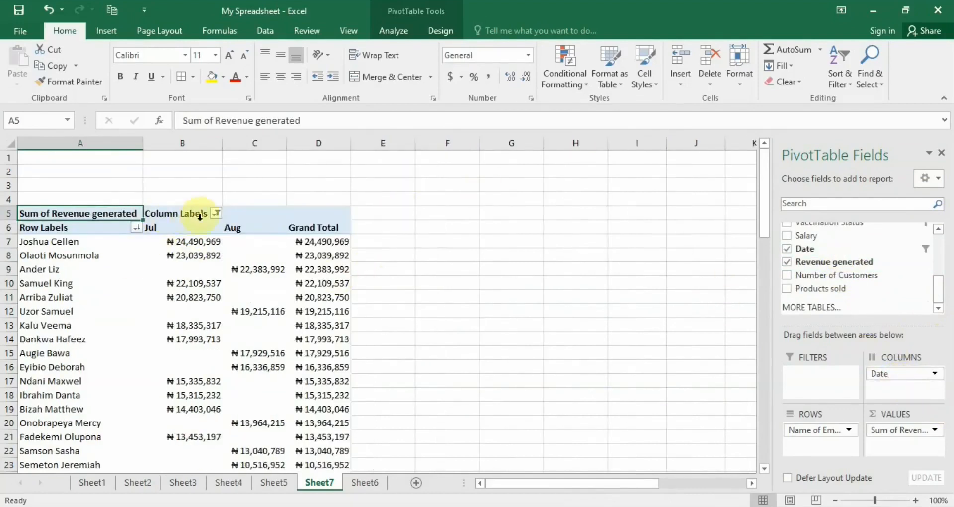
- Include all items in the Date column filter and check the monthly grand totals at the end of the PivotTable
{"action": "left_click", "coordinate": [217, 213]}
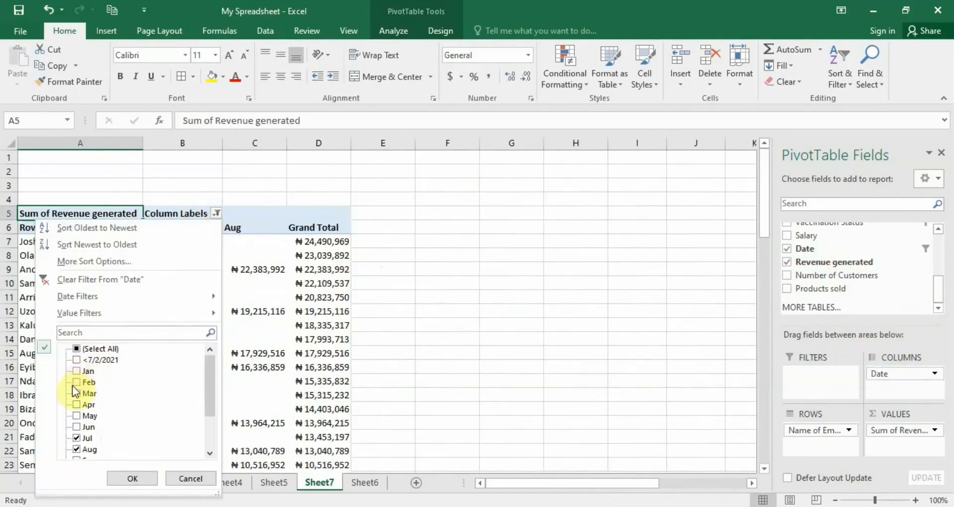
{"action": "left_click", "coordinate": [76, 349]}
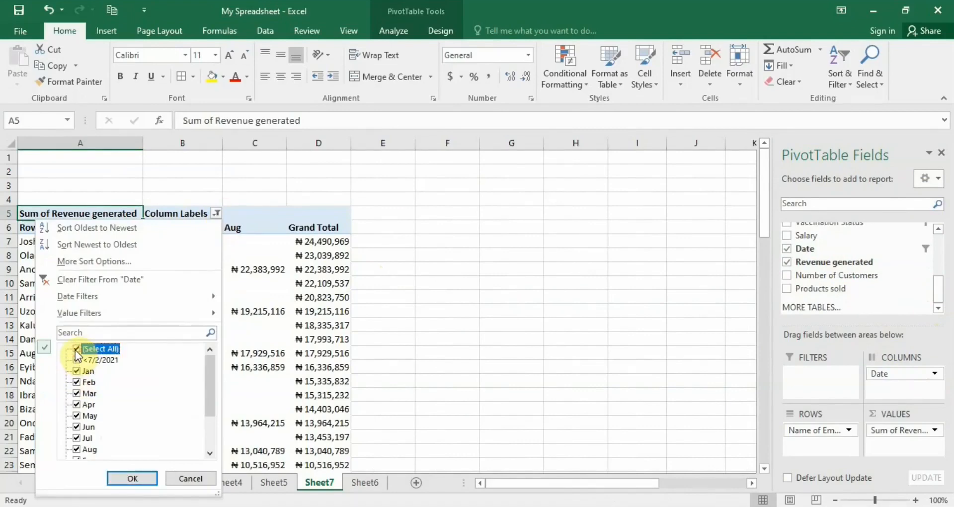
{"action": "left_click", "coordinate": [128, 476]}
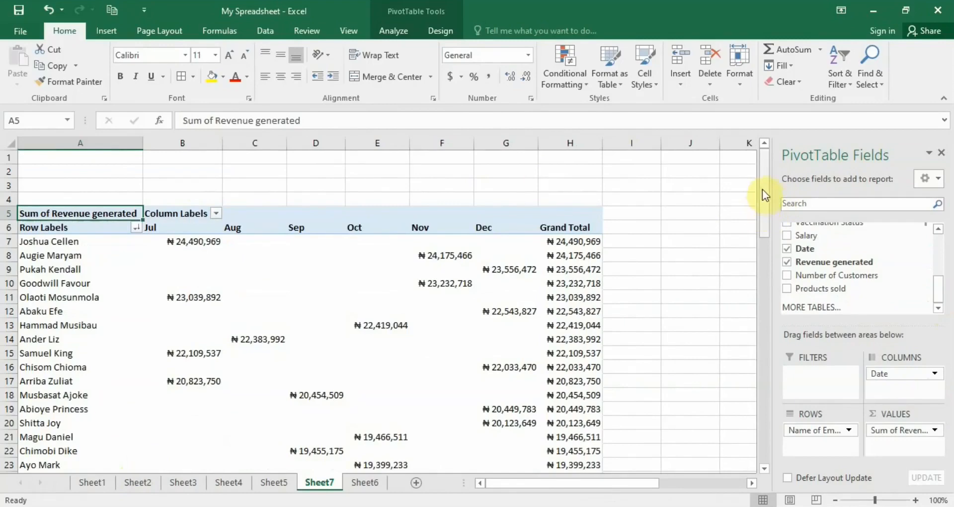
{"action": "left_click_drag", "start_coordinate": [762, 189], "coordinate": [762, 203]}
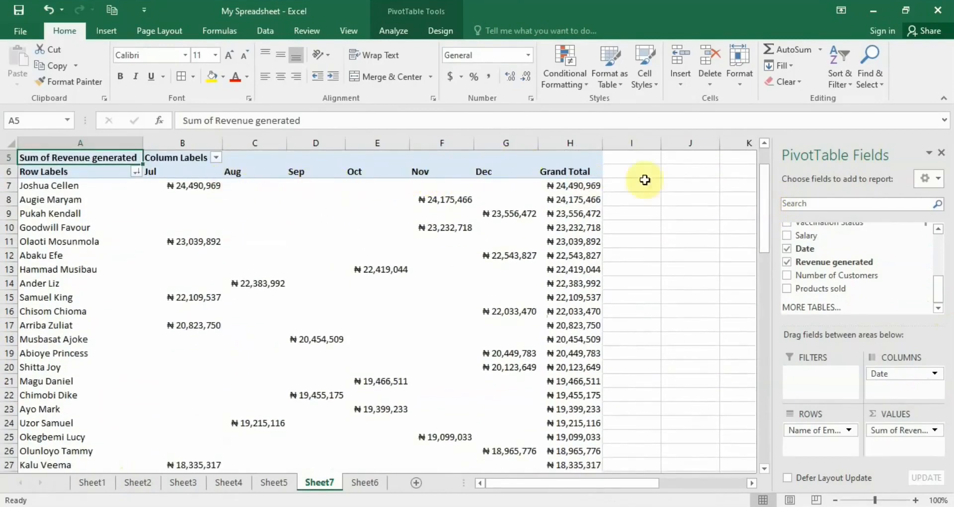
{"action": "left_click_drag", "start_coordinate": [763, 185], "coordinate": [767, 427]}
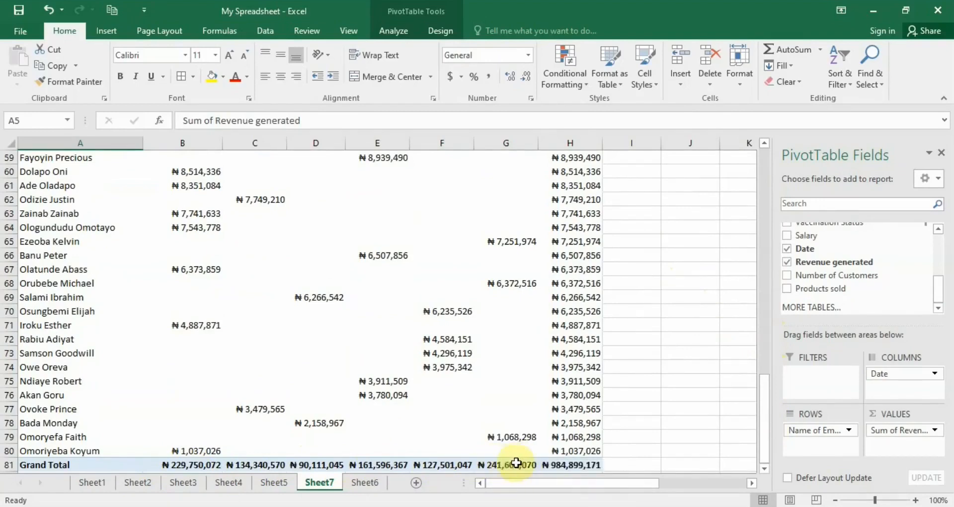
{"action": "mouse_move", "coordinate": [513, 472]}
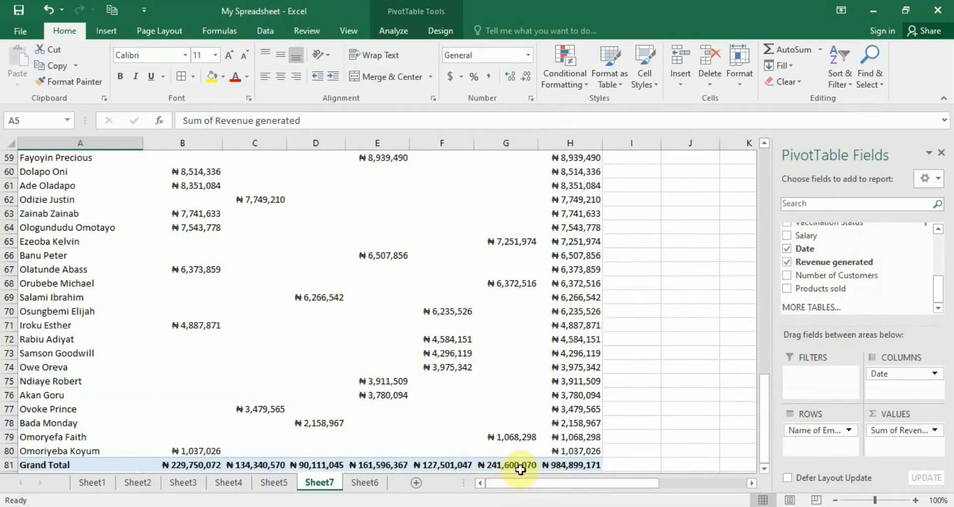
{"action": "left_click_drag", "start_coordinate": [766, 415], "coordinate": [747, 153]}
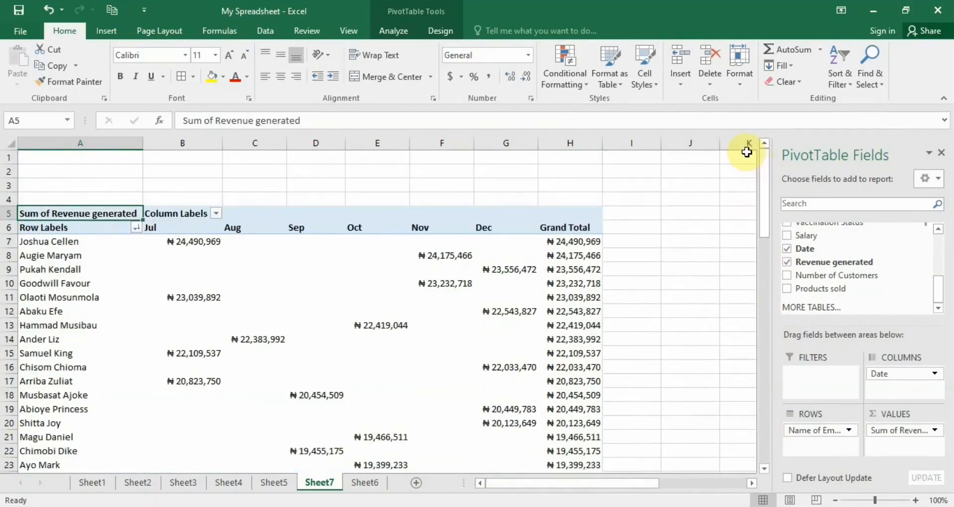